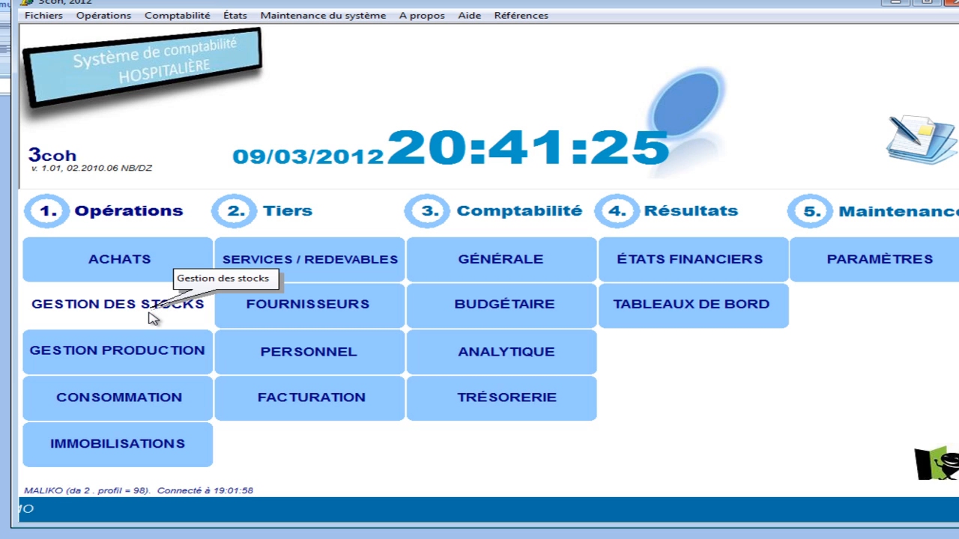
# Open the stock management module (Gestion des stocks) and confirm 31/12/2011 as its working date.
pyautogui.click(150, 318)
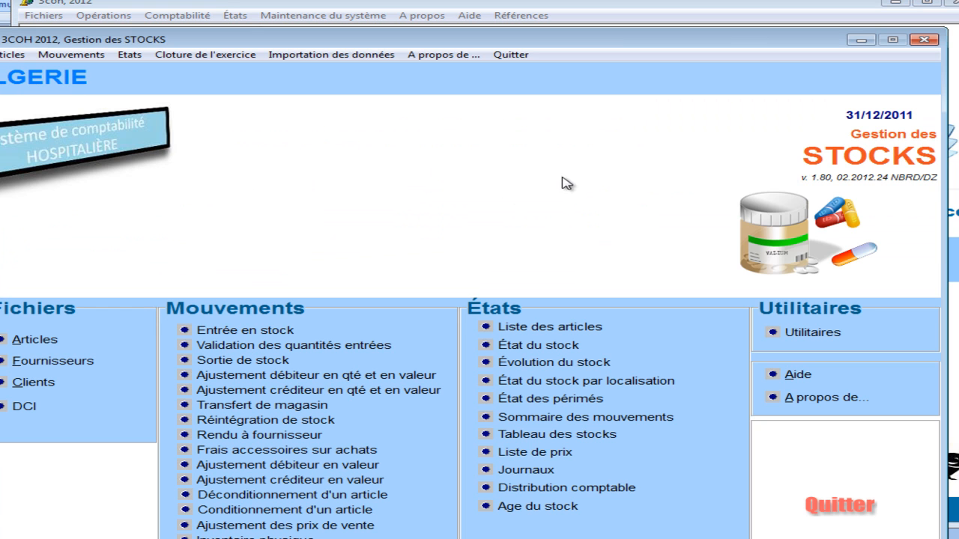
pyautogui.click(879, 117)
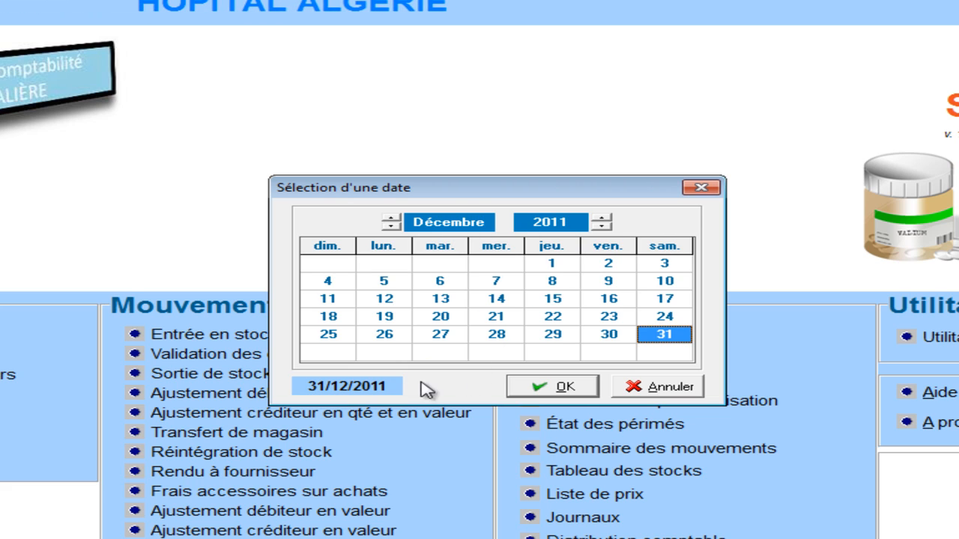
pyautogui.click(563, 387)
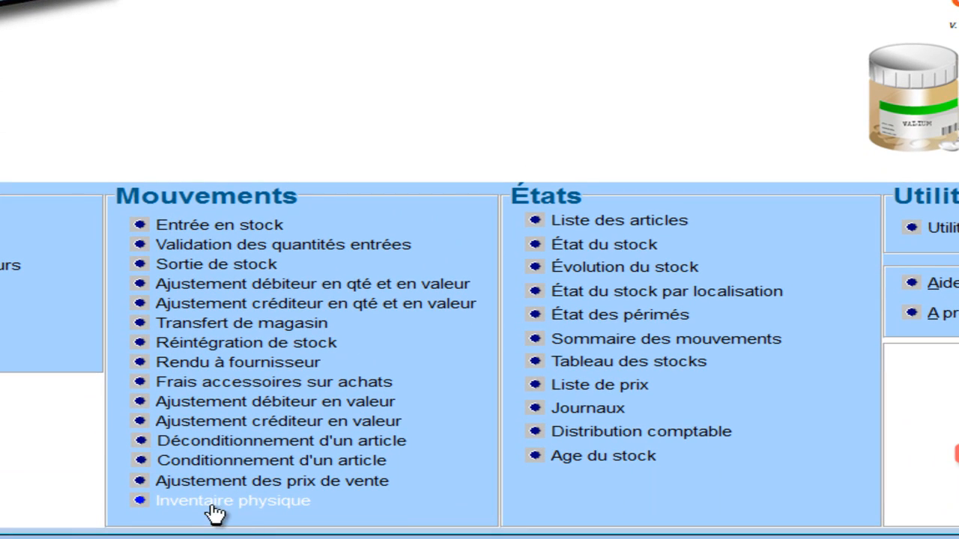
# Choose Inventaire physique as the stock movement and continue to its entry form.
pyautogui.click(235, 503)
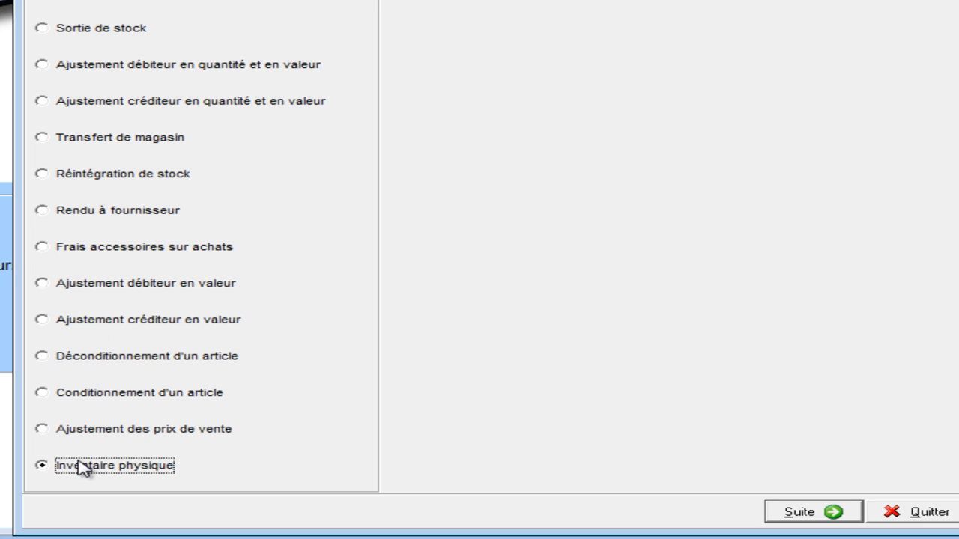
pyautogui.click(816, 514)
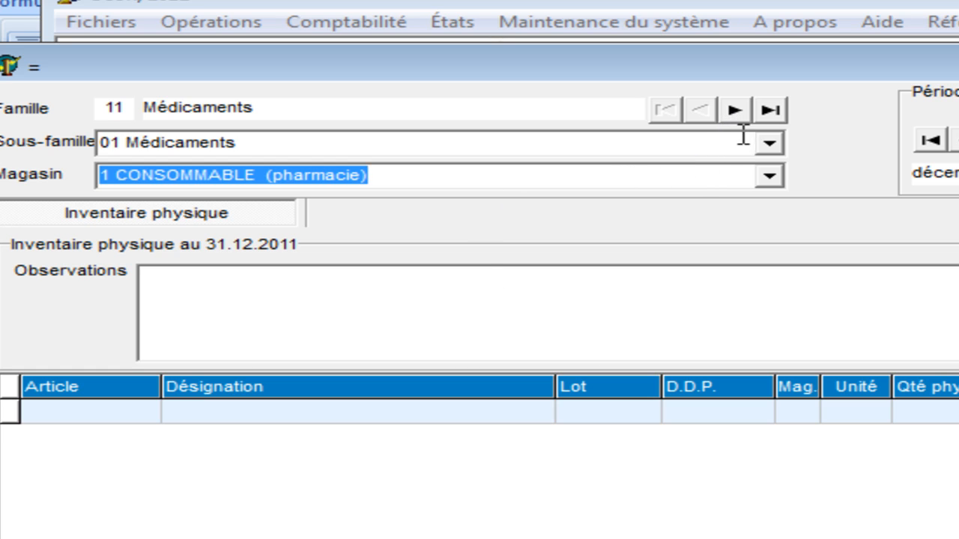
# Examine the available Sous-famille and Magasin choices for the Médicaments family in the physical inventory form.
pyautogui.click(770, 144)
pyautogui.click(770, 143)
pyautogui.click(769, 175)
pyautogui.click(769, 175)
pyautogui.click(770, 177)
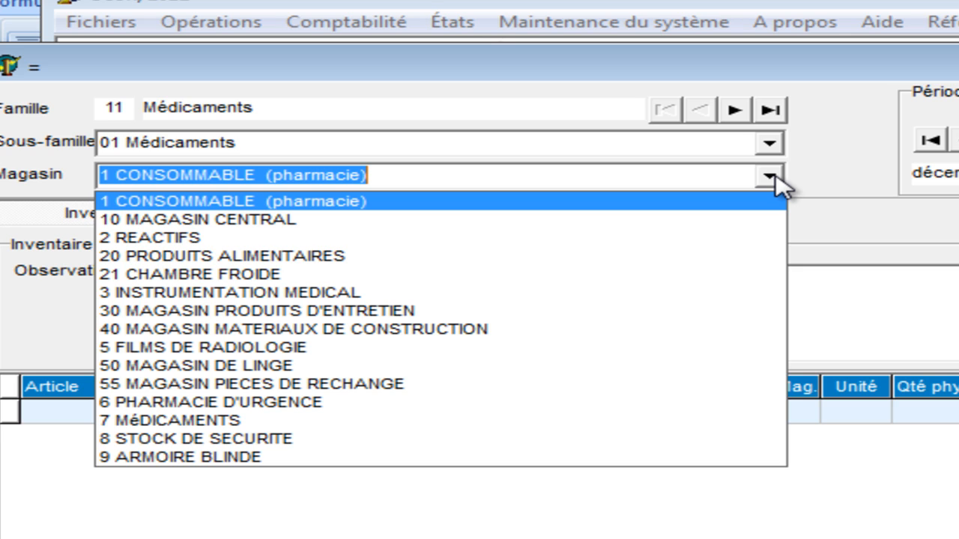
pyautogui.click(776, 178)
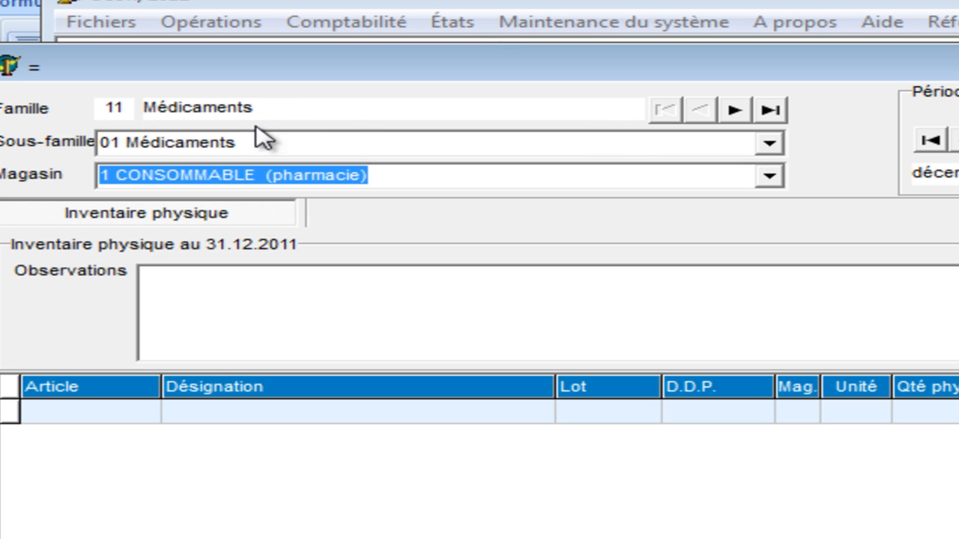
pyautogui.click(766, 149)
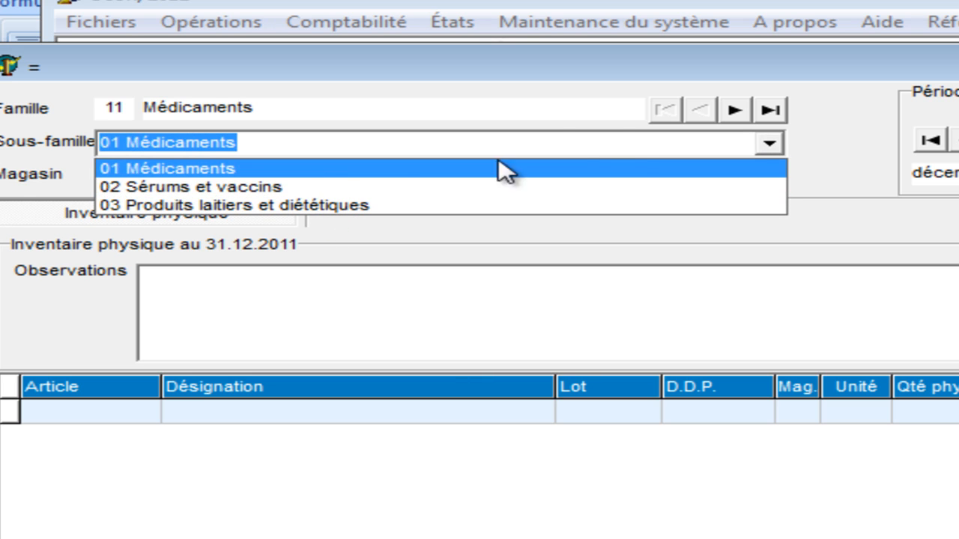
pyautogui.click(556, 87)
pyautogui.click(768, 177)
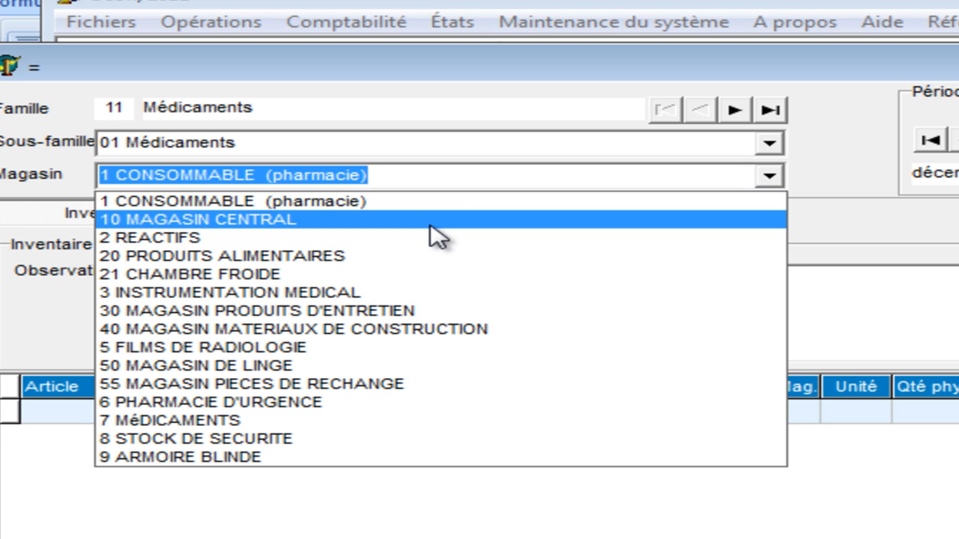
pyautogui.click(821, 180)
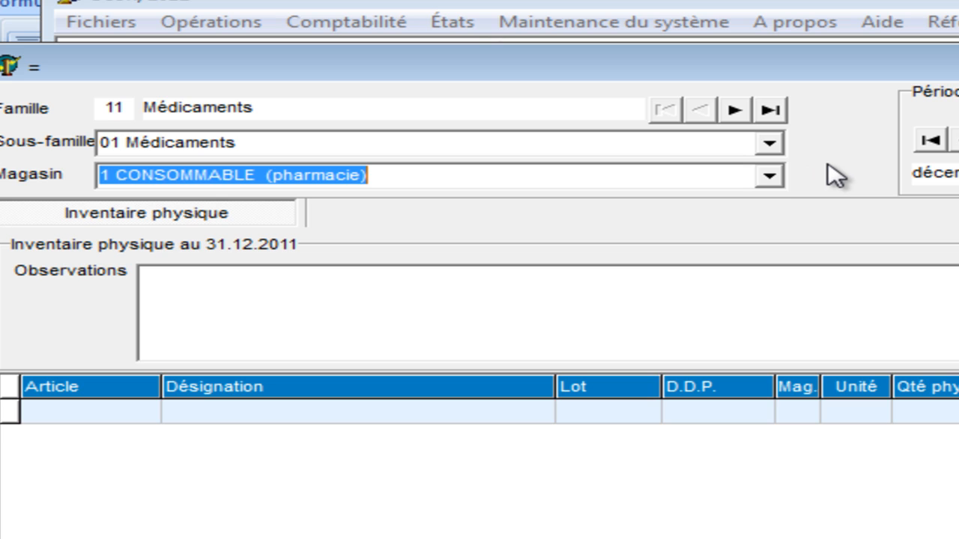
pyautogui.click(769, 144)
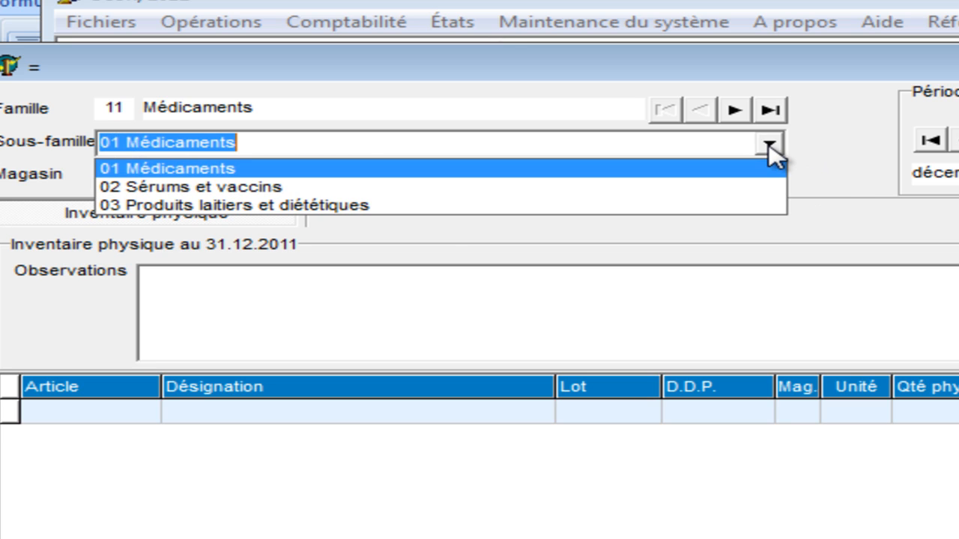
pyautogui.click(770, 145)
pyautogui.click(769, 145)
pyautogui.click(770, 144)
# Set the Magasin to 7 MéDICAMENTS and export its entry sheet as the xls file 11_medic_01medic_07medic.
pyautogui.click(768, 175)
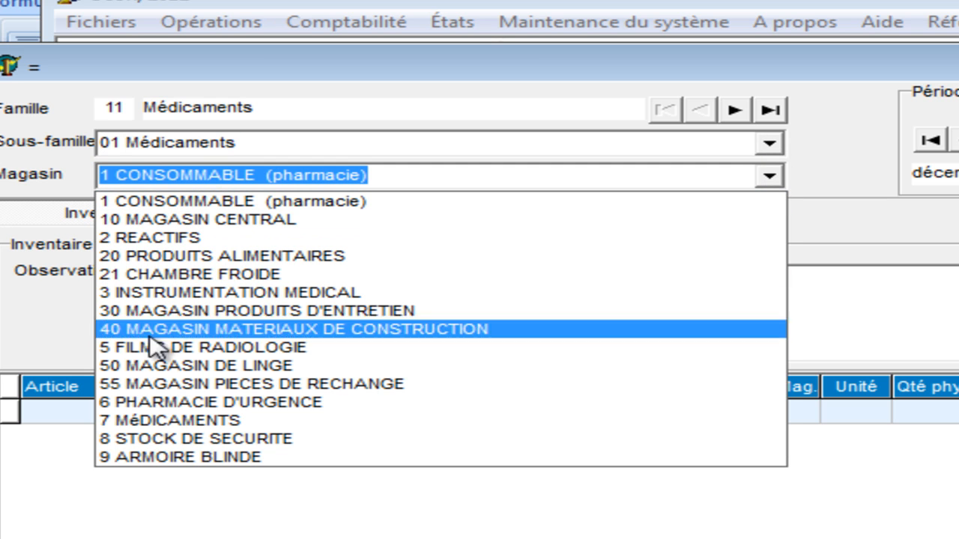
pyautogui.click(166, 422)
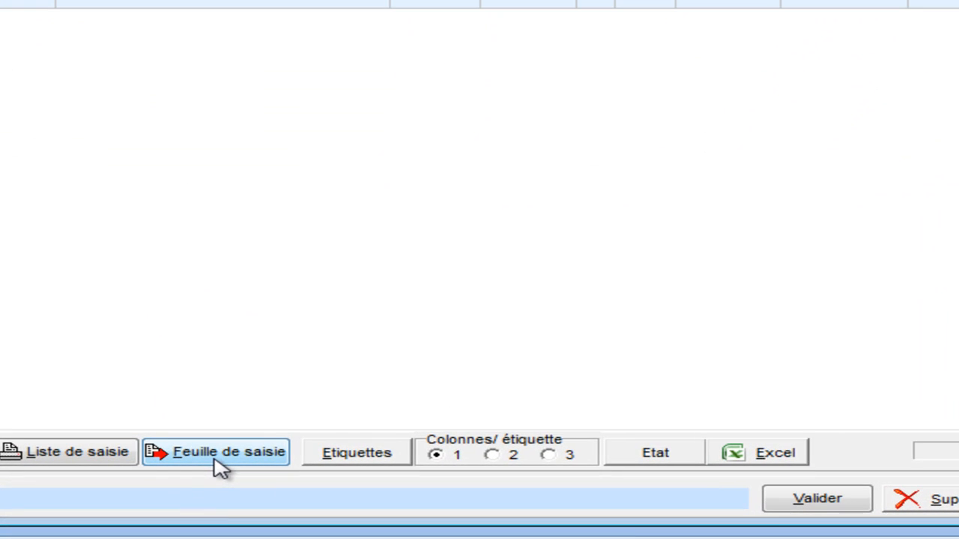
pyautogui.click(218, 460)
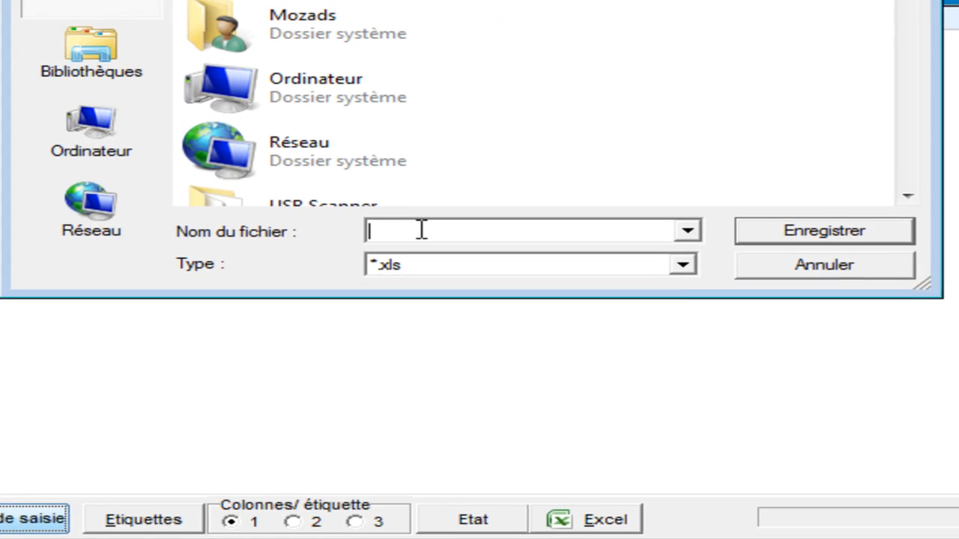
pyautogui.write('1')
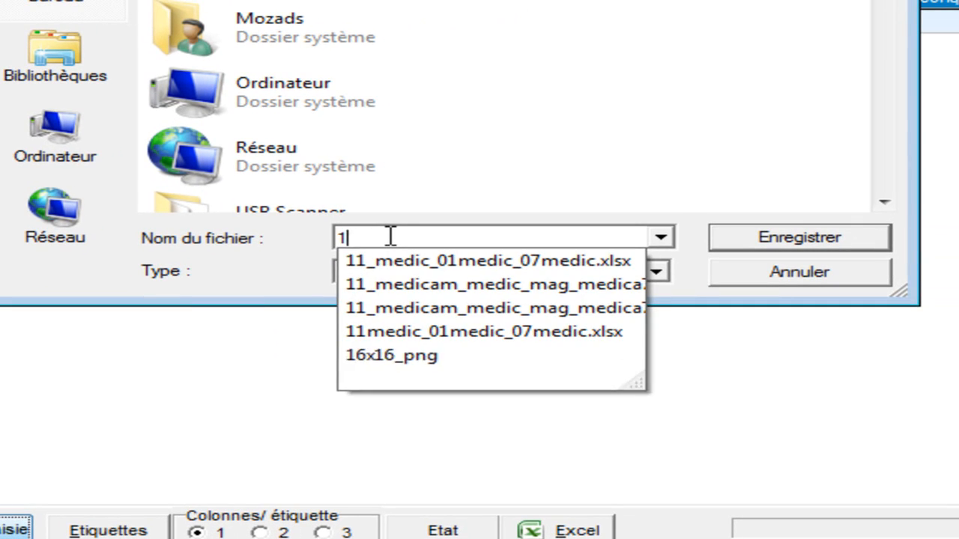
pyautogui.write('1c')
pyautogui.press('BackSpace')
pyautogui.write('_')
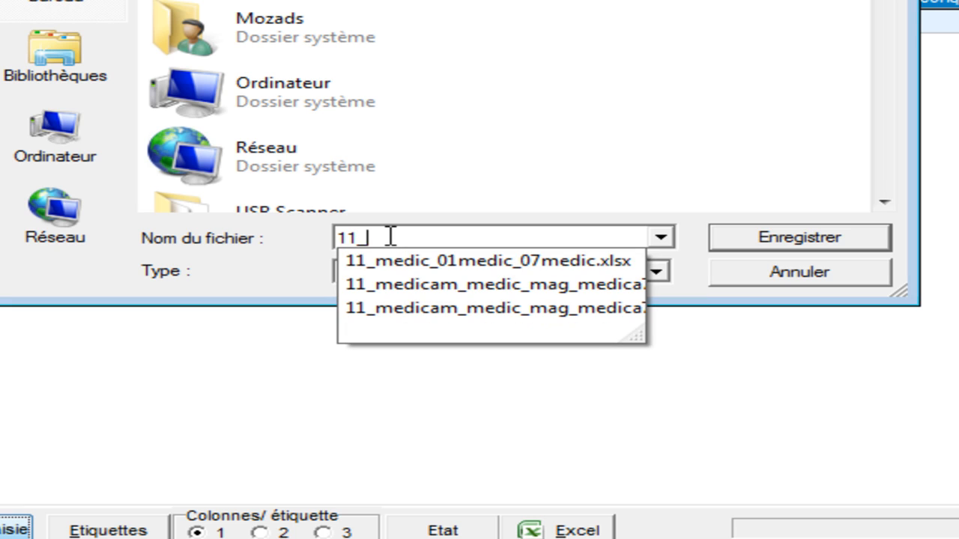
pyautogui.write('medic_01medic_07medic')
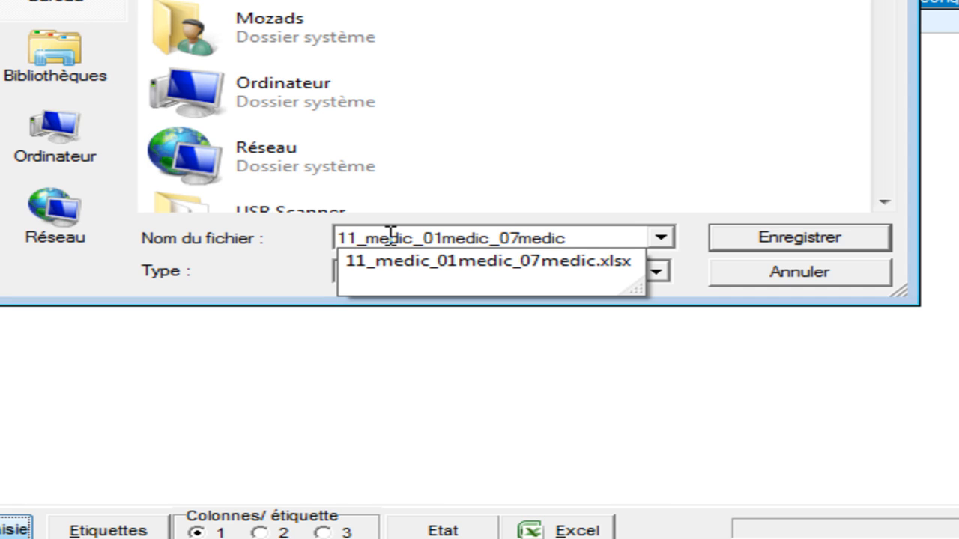
pyautogui.click(771, 242)
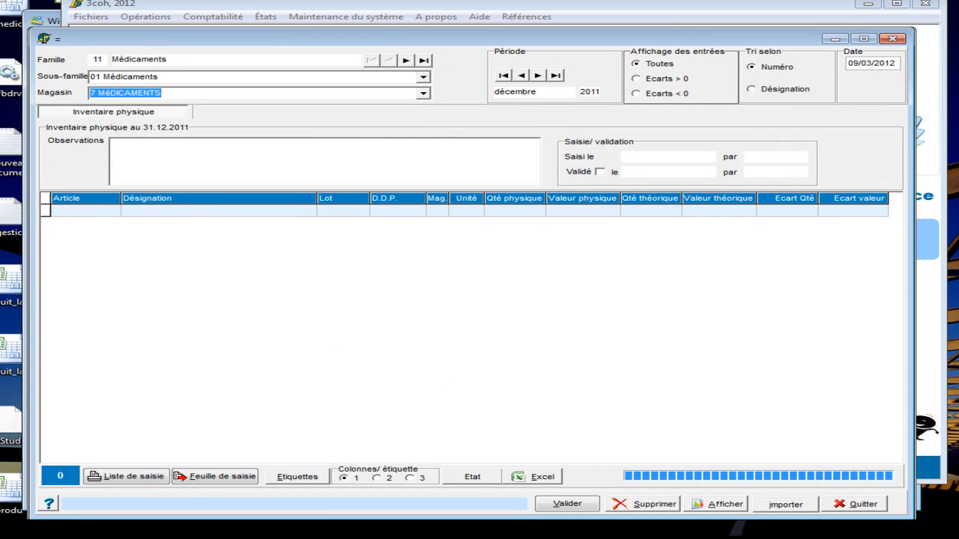
# Switch to the desktop and open the workbook 11medic_01medic_07medic in Excel.
pyautogui.rightClick(817, 524)
pyautogui.click(843, 493)
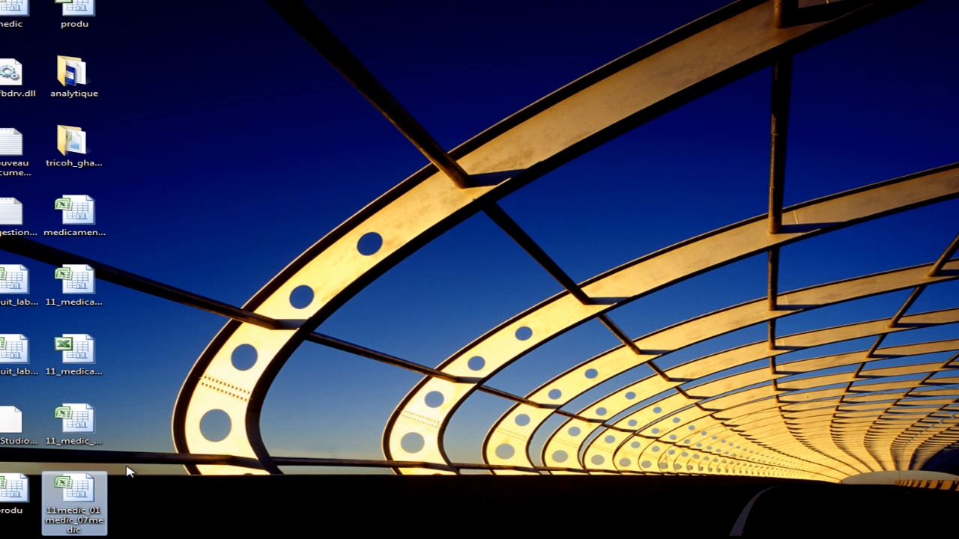
pyautogui.doubleClick(77, 486)
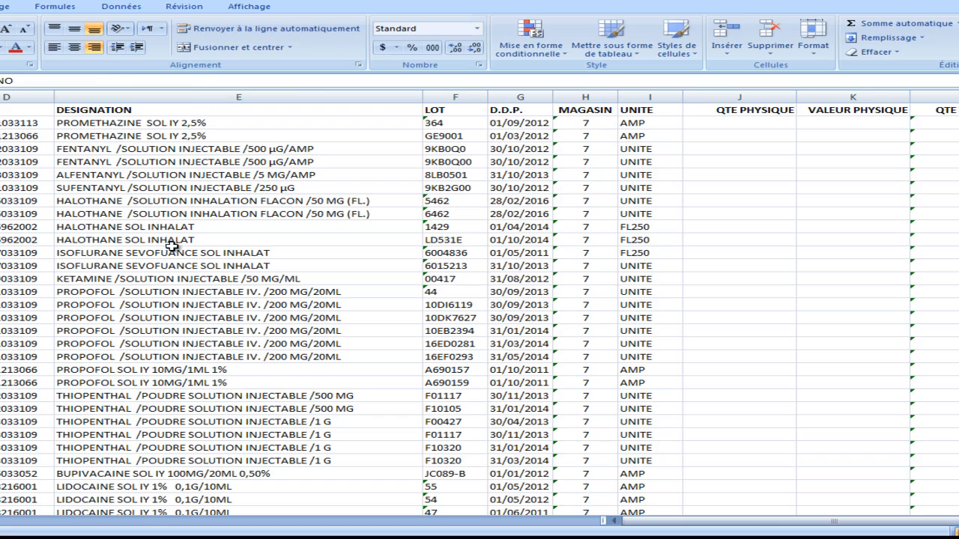
pyautogui.click(171, 249)
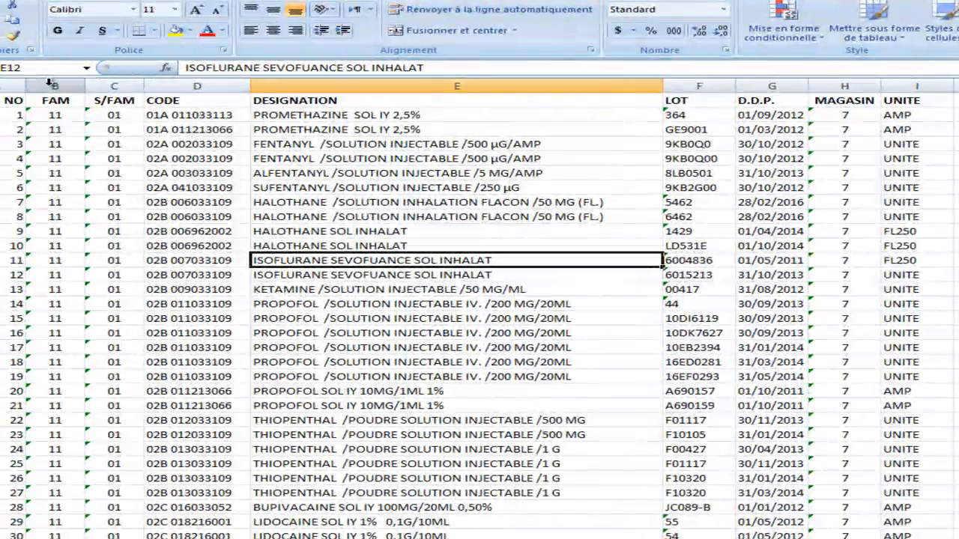
# Compare the sheet's FAM, S/FAM and MAGASIN columns with the family, sub-family and store chosen in the inventory form.
pyautogui.hotkey('alt', 'Tab')
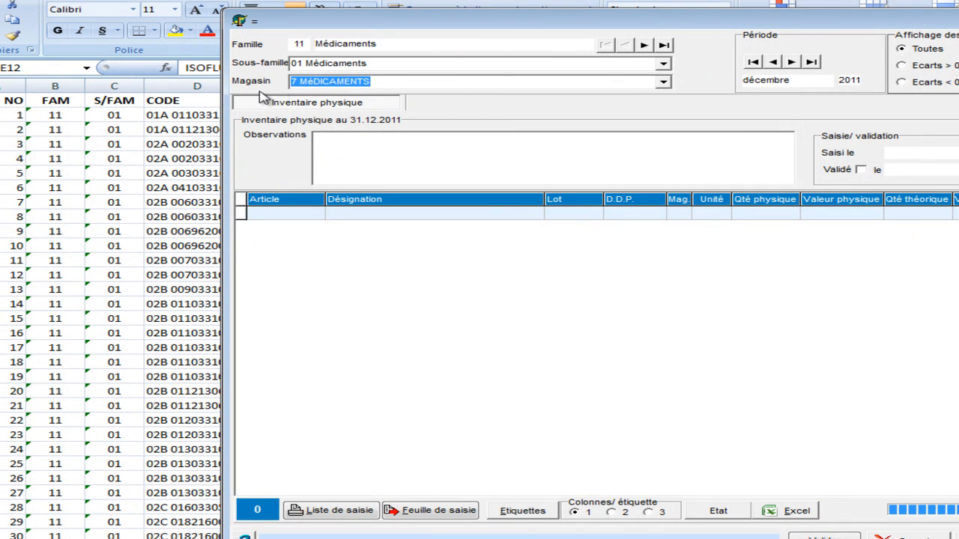
pyautogui.click(162, 179)
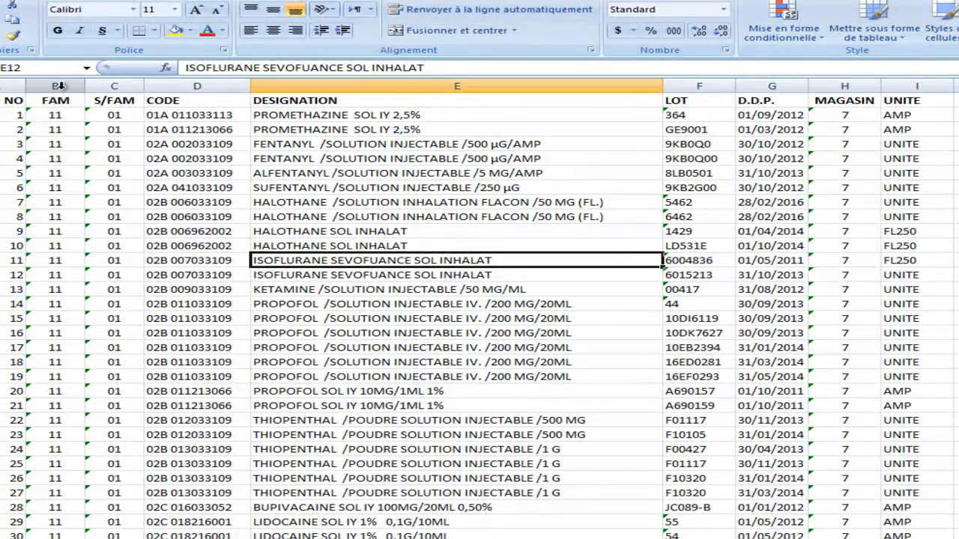
pyautogui.click(60, 86)
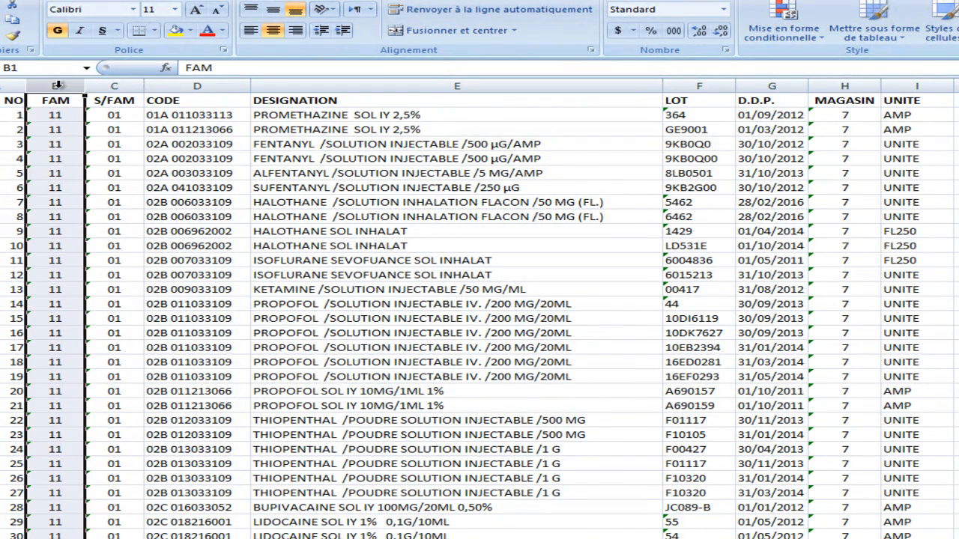
pyautogui.click(113, 86)
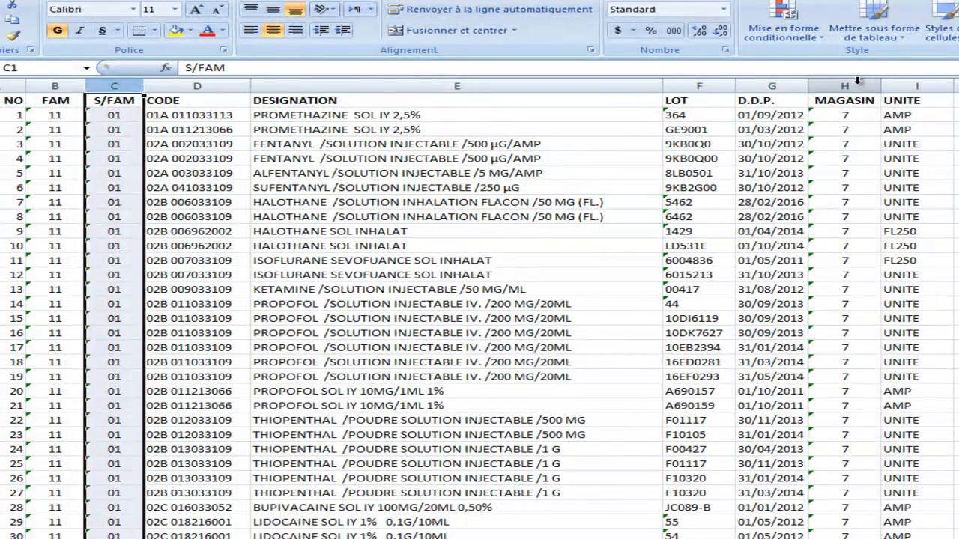
pyautogui.click(857, 82)
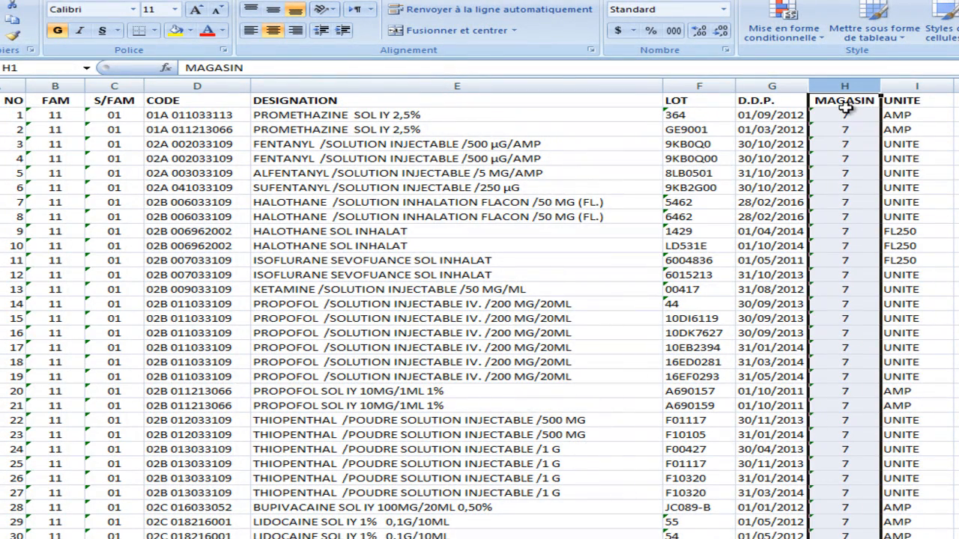
# Examine the UNITE, QTE PHYSIQUE and VALEUR PHYSIQUE columns, ending on the first article's physical quantity cell.
pyautogui.press('Right')
pyautogui.press('Right')
pyautogui.press('Right')
pyautogui.press('Right')
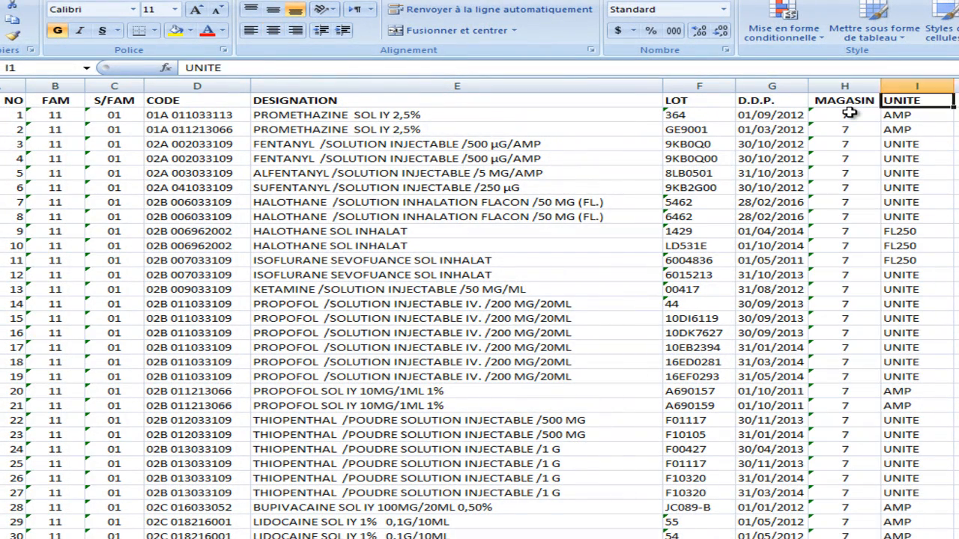
pyautogui.press('Left')
pyautogui.press('Left')
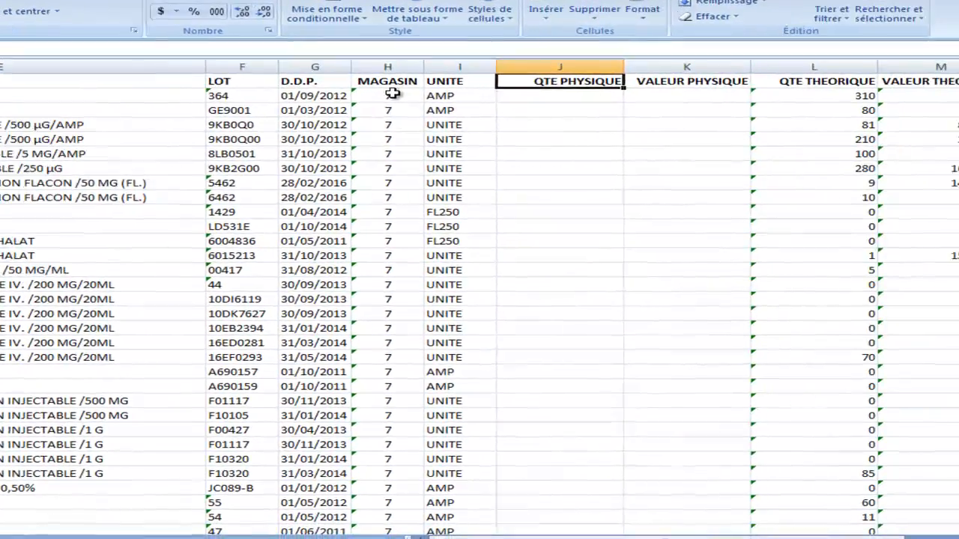
pyautogui.press('Down')
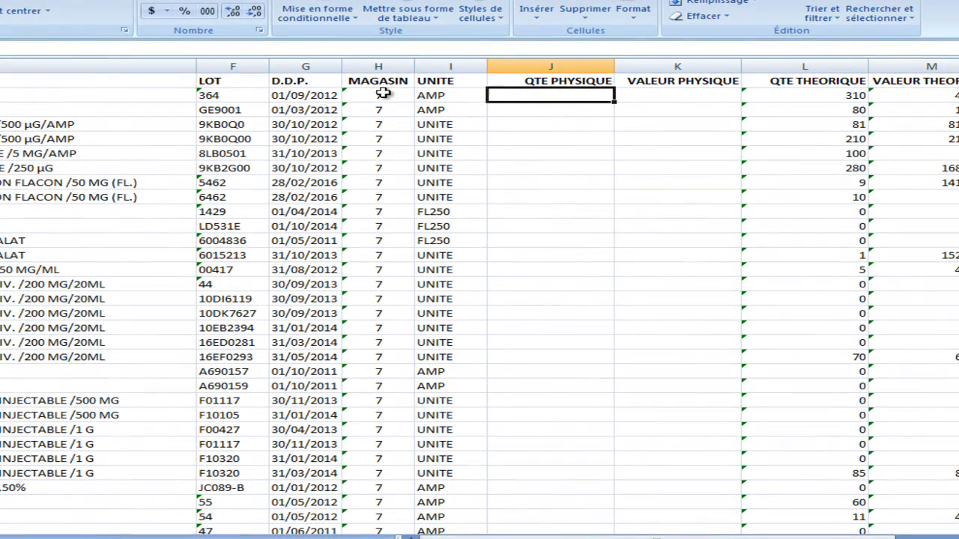
pyautogui.press('Left')
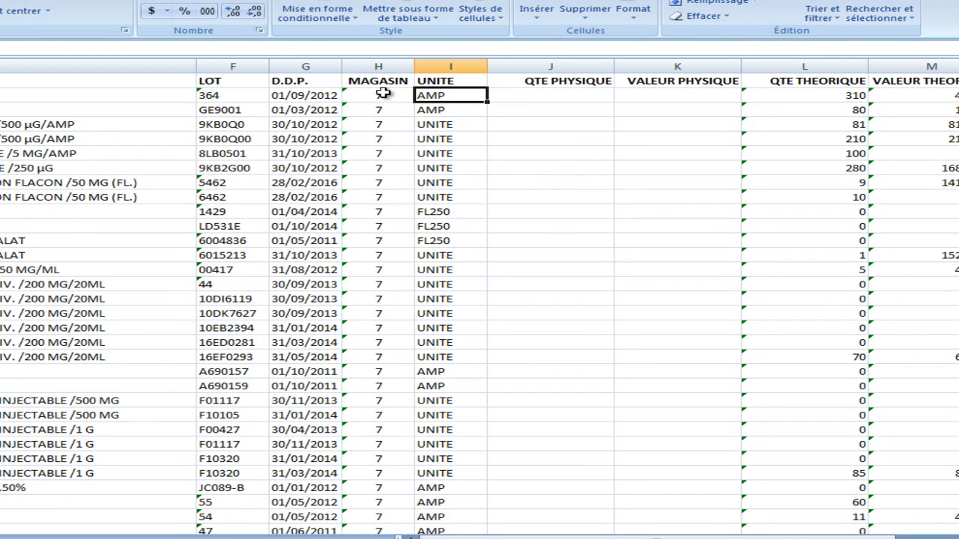
pyautogui.press('Right')
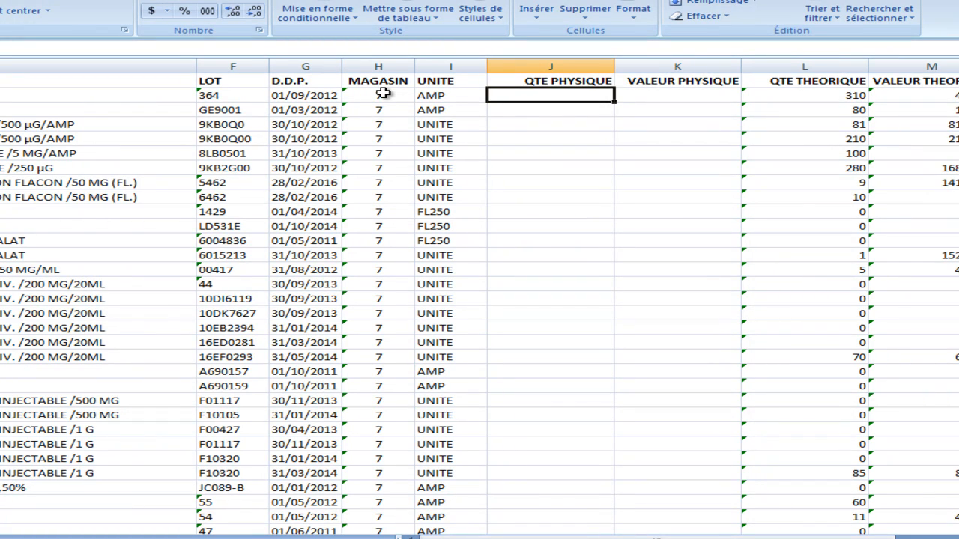
pyautogui.press('Right')
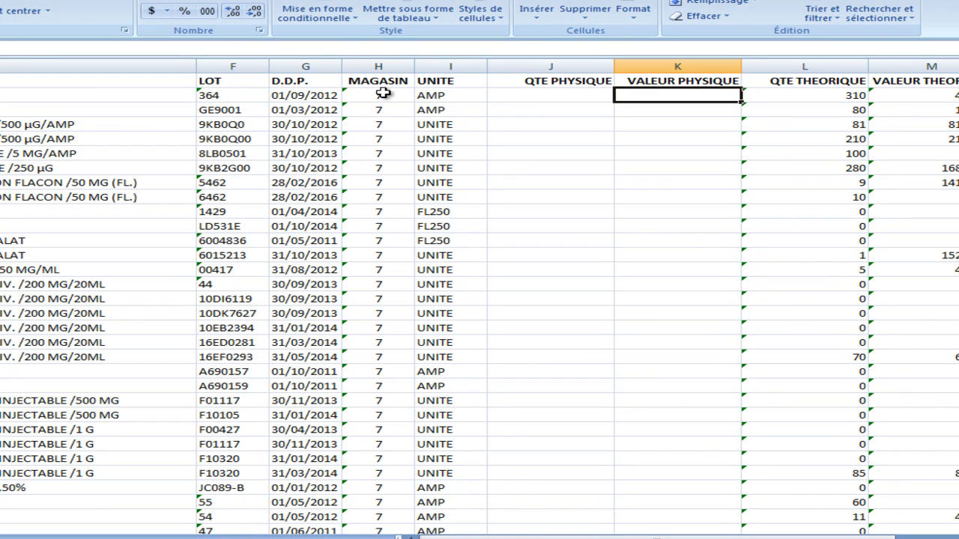
pyautogui.press('Left')
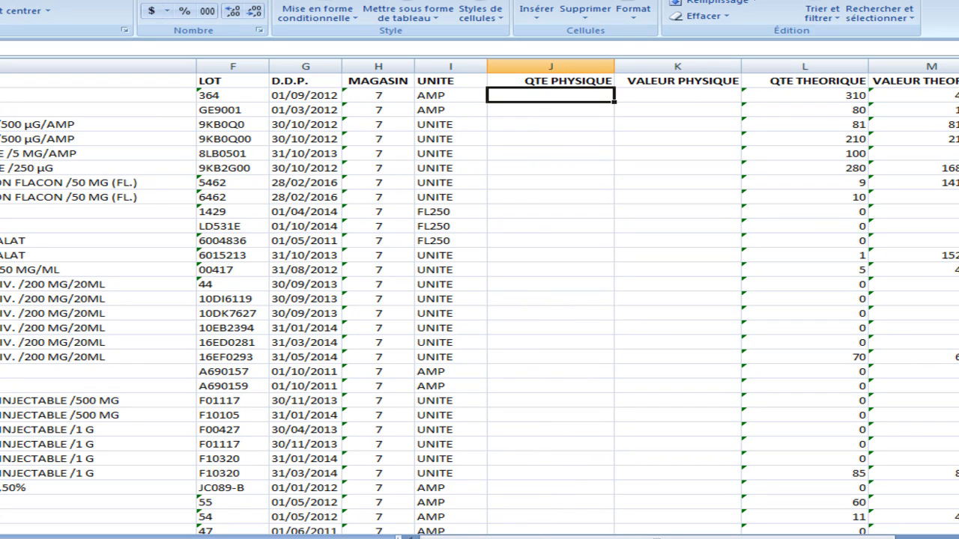
# Copy all QTE THEORIQUE values in column L, from the first article down to the end of the list.
pyautogui.click(895, 503)
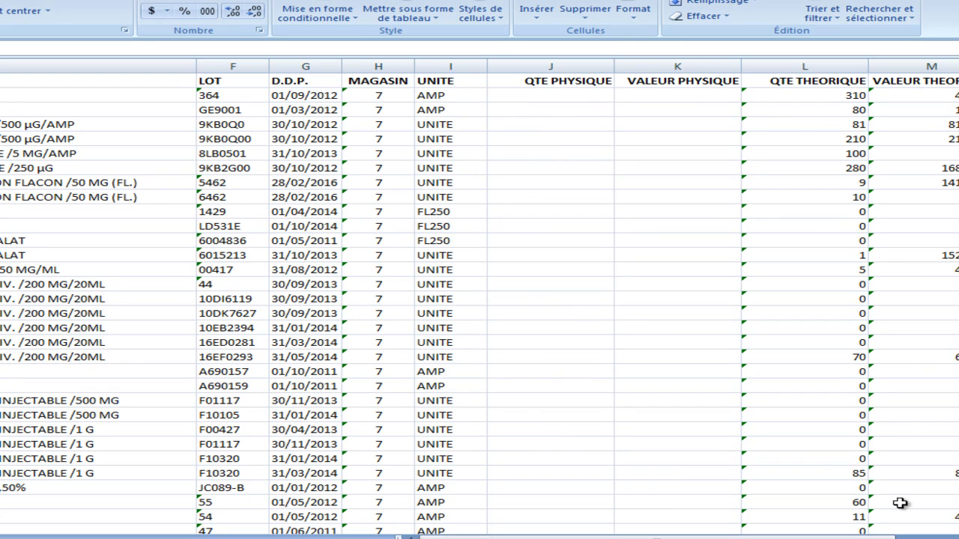
pyautogui.click(821, 368)
pyautogui.click(807, 95)
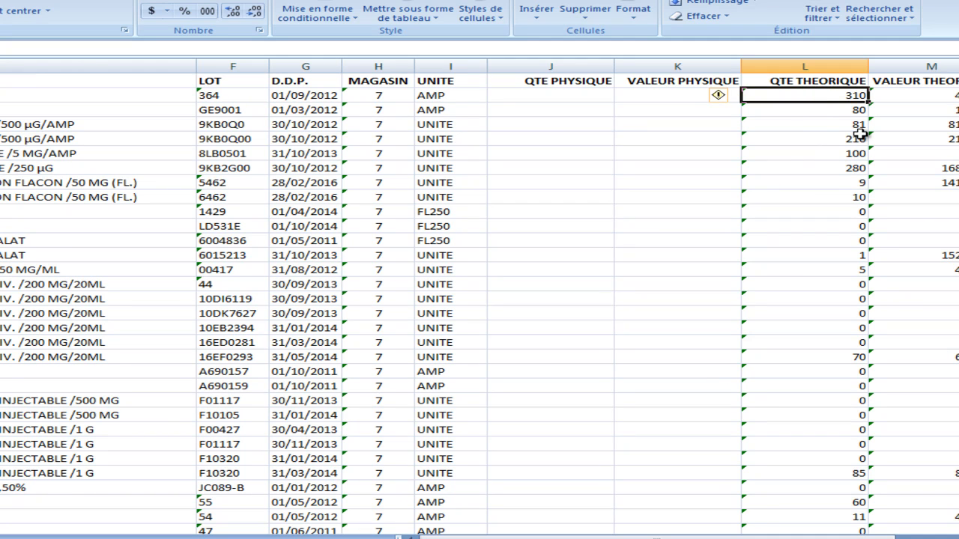
pyautogui.hotkey('shift', 'Down')
pyautogui.hotkey('shift', 'Down')
pyautogui.hotkey('shift', 'Down')
pyautogui.hotkey('shift', 'Down')
pyautogui.hotkey('shift', 'Down')
pyautogui.hotkey('shift', 'Down')
pyautogui.hotkey('shift', 'Down')
pyautogui.hotkey('shift', 'Down')
pyautogui.hotkey('shift', 'Down')
pyautogui.hotkey('shift', 'Down')
pyautogui.hotkey('shift', 'Down')
pyautogui.hotkey('shift', 'Down')
pyautogui.hotkey('shift', 'Down')
pyautogui.hotkey('shift', 'Down')
pyautogui.hotkey('shift', 'Down')
pyautogui.hotkey('shift', 'Down')
pyautogui.hotkey('shift', 'Down')
pyautogui.hotkey('shift', 'Down')
pyautogui.hotkey('shift', 'Down')
pyautogui.hotkey('shift', 'Down')
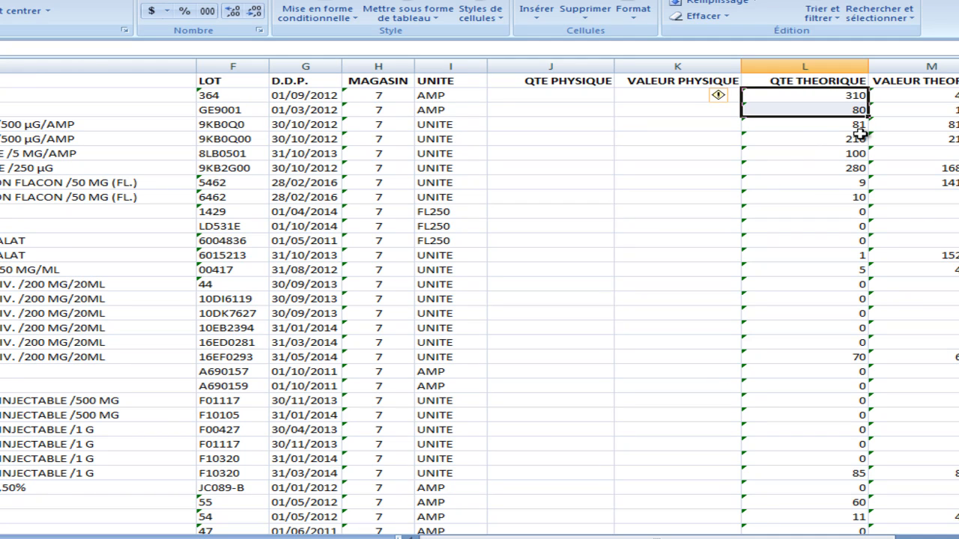
pyautogui.hotkey('shift', 'Down')
pyautogui.hotkey('shift', 'Down')
pyautogui.hotkey('shift', 'Down')
pyautogui.hotkey('shift', 'Down')
pyautogui.hotkey('shift', 'Down')
pyautogui.hotkey('shift', 'Down')
pyautogui.hotkey('shift', 'Down')
pyautogui.hotkey('shift', 'Down')
pyautogui.hotkey('shift', 'Down')
pyautogui.hotkey('shift', 'Down')
pyautogui.hotkey('shift', 'Down')
pyautogui.hotkey('shift', 'Down')
pyautogui.hotkey('shift', 'Down')
pyautogui.hotkey('shift', 'Down')
pyautogui.hotkey('shift', 'Down')
pyautogui.hotkey('shift', 'Down')
pyautogui.hotkey('shift', 'Down')
pyautogui.hotkey('shift', 'Down')
pyautogui.hotkey('shift', 'Down')
pyautogui.hotkey('shift', 'Down')
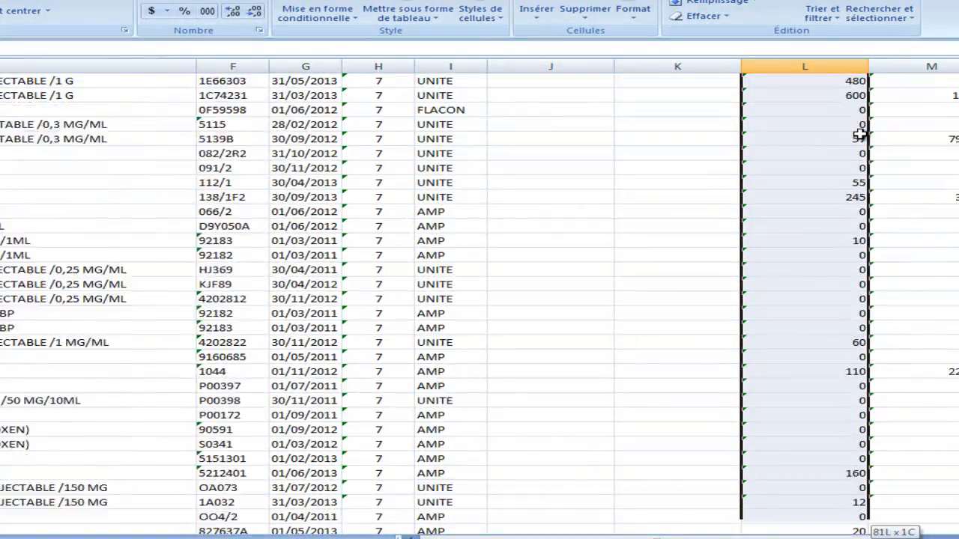
pyautogui.hotkey('shift', 'Down')
pyautogui.hotkey('shift', 'Down')
pyautogui.hotkey('shift', 'Down')
pyautogui.hotkey('shift', 'Down')
pyautogui.hotkey('shift', 'Down')
pyautogui.hotkey('shift', 'Down')
pyautogui.hotkey('shift', 'Down')
pyautogui.hotkey('shift', 'Down')
pyautogui.hotkey('shift', 'Down')
pyautogui.hotkey('shift', 'Down')
pyautogui.hotkey('shift', 'Down')
pyautogui.hotkey('shift', 'Down')
pyautogui.hotkey('shift', 'Down')
pyautogui.hotkey('shift', 'Down')
pyautogui.hotkey('shift', 'Down')
pyautogui.hotkey('shift', 'Down')
pyautogui.hotkey('shift', 'Down')
pyautogui.hotkey('shift', 'Down')
pyautogui.hotkey('shift', 'Down')
pyautogui.hotkey('shift', 'Down')
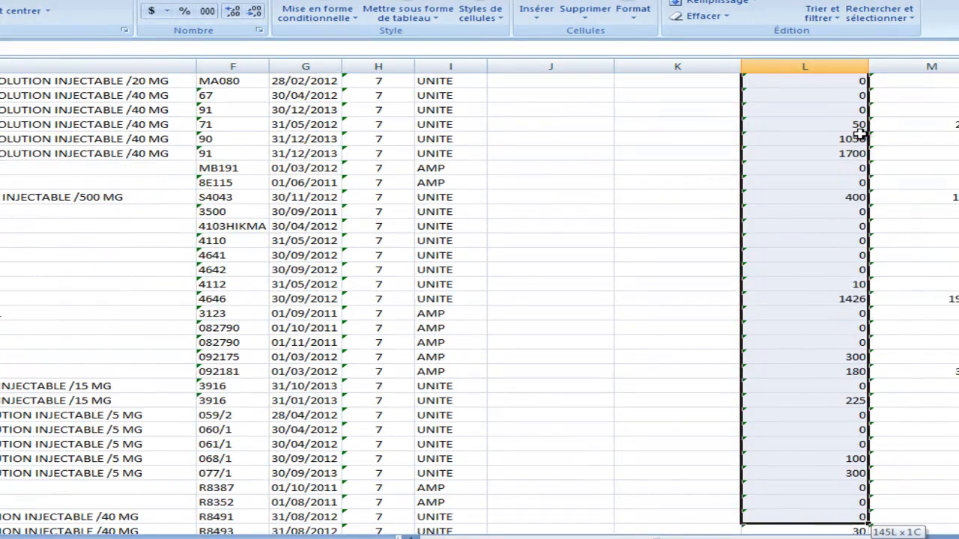
pyautogui.hotkey('shift', 'Down')
pyautogui.hotkey('shift', 'Down')
pyautogui.hotkey('shift', 'Down')
pyautogui.hotkey('shift', 'Down')
pyautogui.hotkey('shift', 'Down')
pyautogui.hotkey('shift', 'Down')
pyautogui.hotkey('shift', 'Down')
pyautogui.hotkey('shift', 'Down')
pyautogui.hotkey('shift', 'Down')
pyautogui.hotkey('shift', 'Down')
pyautogui.hotkey('shift', 'Down')
pyautogui.hotkey('shift', 'Down')
pyautogui.hotkey('shift', 'Down')
pyautogui.hotkey('shift', 'Down')
pyautogui.hotkey('shift', 'Down')
pyautogui.hotkey('shift', 'Down')
pyautogui.hotkey('shift', 'Down')
pyautogui.hotkey('shift', 'Down')
pyautogui.hotkey('shift', 'Down')
pyautogui.hotkey('shift', 'Down')
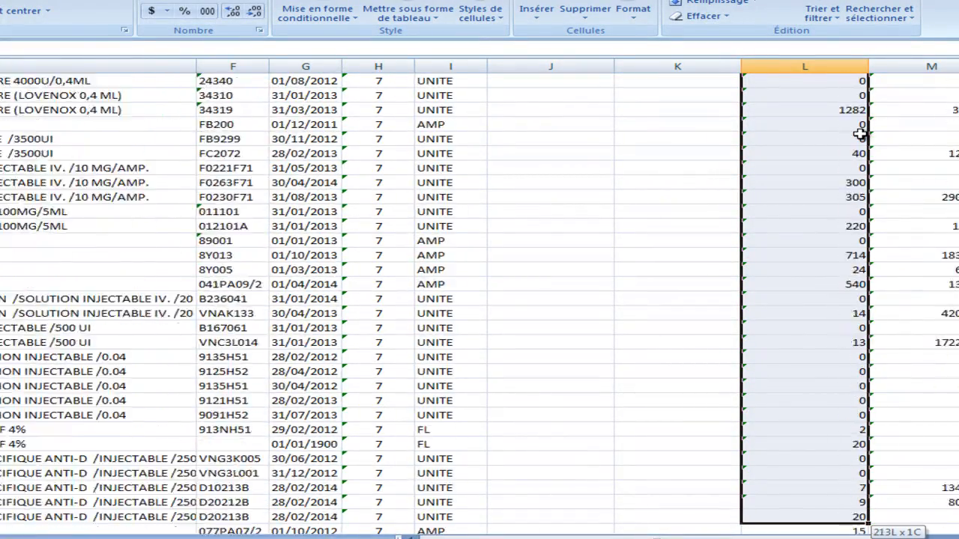
pyautogui.hotkey('shift', 'Down')
pyautogui.hotkey('shift', 'Down')
pyautogui.hotkey('shift', 'Down')
pyautogui.hotkey('shift', 'Down')
pyautogui.hotkey('shift', 'Down')
pyautogui.hotkey('shift', 'Down')
pyautogui.hotkey('shift', 'Down')
pyautogui.hotkey('shift', 'Down')
pyautogui.hotkey('shift', 'Down')
pyautogui.hotkey('shift', 'Down')
pyautogui.hotkey('shift', 'Down')
pyautogui.hotkey('shift', 'Down')
pyautogui.hotkey('shift', 'Down')
pyautogui.hotkey('shift', 'Down')
pyautogui.hotkey('shift', 'Down')
pyautogui.hotkey('shift', 'Down')
pyautogui.hotkey('shift', 'Down')
pyautogui.hotkey('shift', 'Down')
pyautogui.hotkey('shift', 'Down')
pyautogui.hotkey('shift', 'Down')
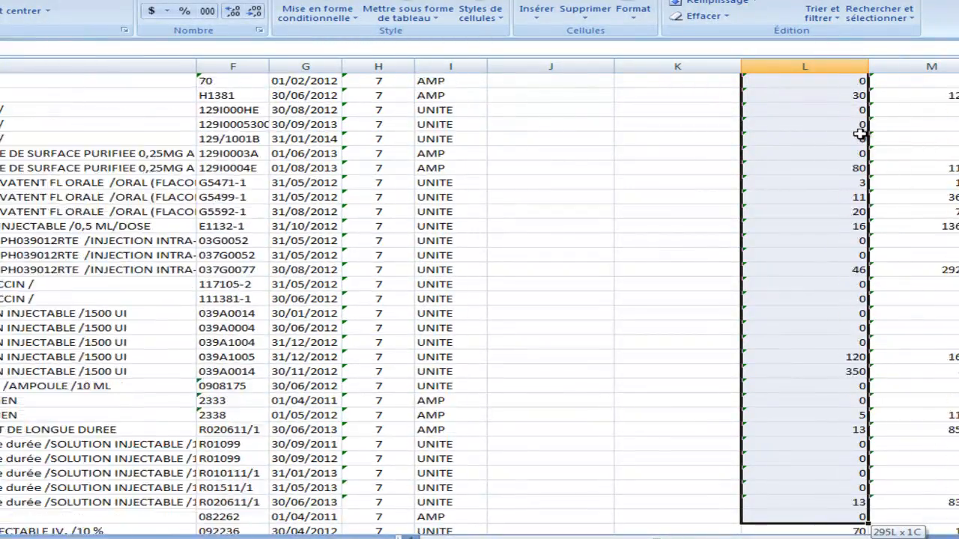
pyautogui.hotkey('shift', 'Down')
pyautogui.hotkey('shift', 'Down')
pyautogui.hotkey('shift', 'Down')
pyautogui.hotkey('shift', 'Down')
pyautogui.hotkey('shift', 'Down')
pyautogui.hotkey('shift', 'Down')
pyautogui.hotkey('shift', 'Down')
pyautogui.hotkey('shift', 'Down')
pyautogui.hotkey('shift', 'Down')
pyautogui.hotkey('shift', 'Down')
pyautogui.hotkey('shift', 'Down')
pyautogui.hotkey('shift', 'Down')
pyautogui.hotkey('shift', 'Down')
pyautogui.hotkey('shift', 'Down')
pyautogui.hotkey('shift', 'Down')
pyautogui.hotkey('shift', 'Down')
pyautogui.hotkey('shift', 'Down')
pyautogui.hotkey('shift', 'Down')
pyautogui.hotkey('shift', 'Down')
pyautogui.hotkey('shift', 'Down')
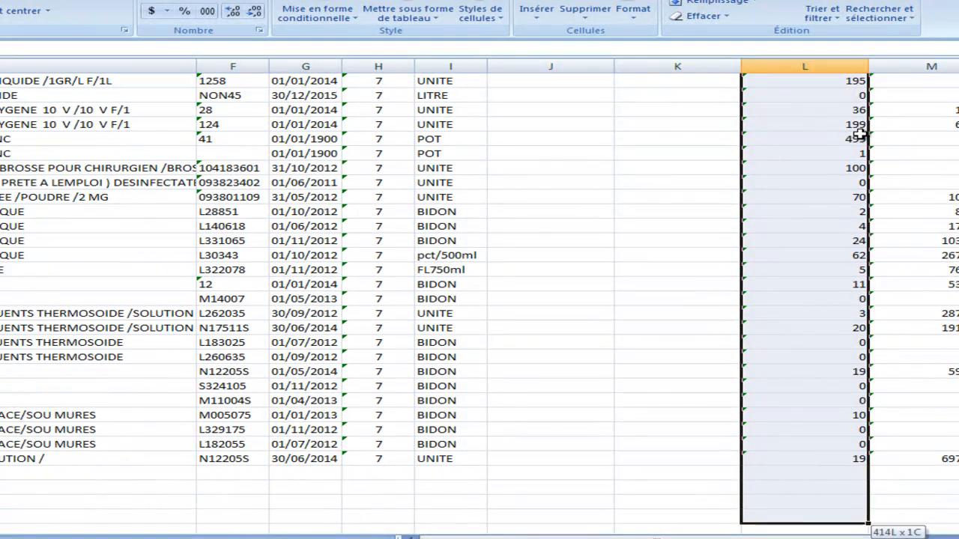
pyautogui.hotkey('ctrl', 'c')
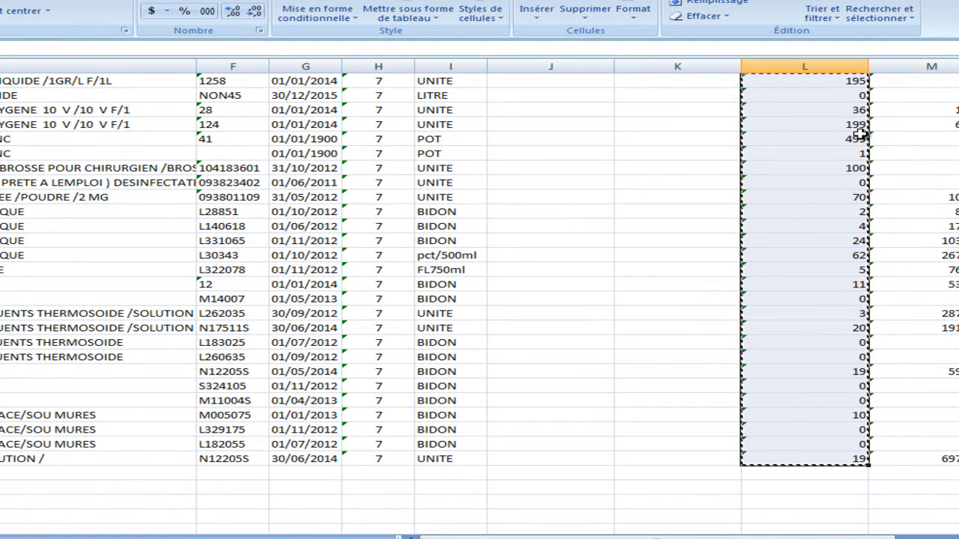
# Paste the copied theoretical quantities into the QTE PHYSIQUE column, starting at the first article's row.
pyautogui.moveTo(958, 503); pyautogui.dragTo(958, 83)
pyautogui.click(574, 98)
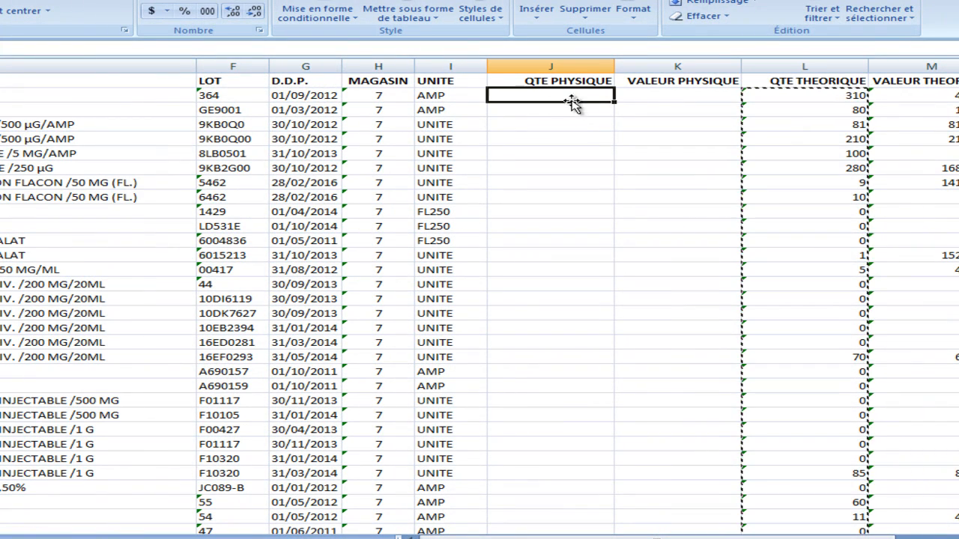
pyautogui.hotkey('ctrl', 'v')
pyautogui.click(582, 139)
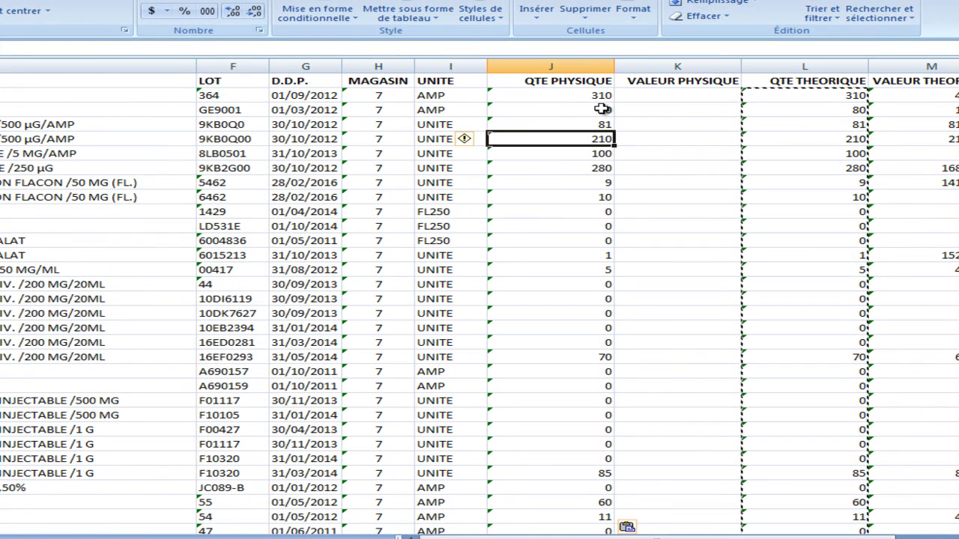
# Copy all theoretical values in column M, from the first article down to the end of the list.
pyautogui.click(939, 96)
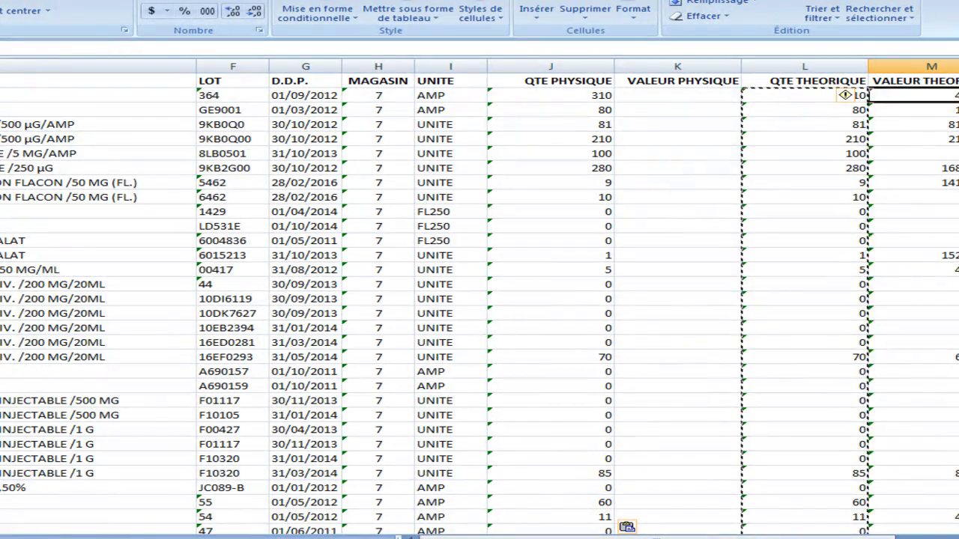
pyautogui.hotkey('shift', 'Down')
pyautogui.hotkey('shift', 'Down')
pyautogui.hotkey('shift', 'Down')
pyautogui.hotkey('shift', 'Down')
pyautogui.hotkey('shift', 'Down')
pyautogui.hotkey('shift', 'Down')
pyautogui.hotkey('shift', 'Down')
pyautogui.hotkey('shift', 'Down')
pyautogui.hotkey('shift', 'Down')
pyautogui.hotkey('shift', 'Down')
pyautogui.hotkey('shift', 'Down')
pyautogui.hotkey('shift', 'Down')
pyautogui.hotkey('shift', 'Down')
pyautogui.hotkey('shift', 'Down')
pyautogui.hotkey('shift', 'Down')
pyautogui.hotkey('shift', 'Down')
pyautogui.hotkey('shift', 'Down')
pyautogui.hotkey('shift', 'Down')
pyautogui.hotkey('shift', 'Down')
pyautogui.hotkey('shift', 'Down')
pyautogui.hotkey('shift', 'Down')
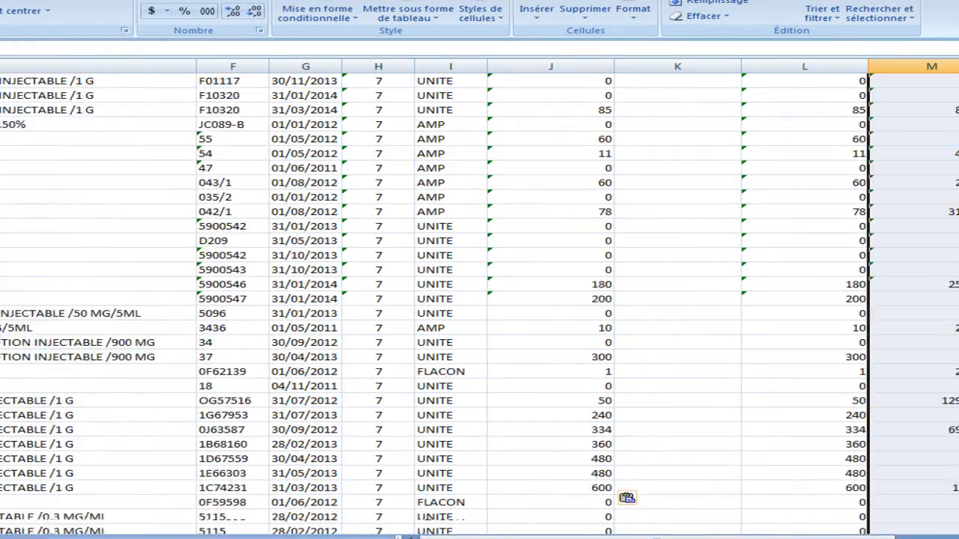
pyautogui.hotkey('shift', 'Down')
pyautogui.hotkey('shift', 'Down')
pyautogui.hotkey('shift', 'Down')
pyautogui.hotkey('shift', 'Down')
pyautogui.hotkey('shift', 'Down')
pyautogui.hotkey('shift', 'Down')
pyautogui.hotkey('shift', 'Down')
pyautogui.hotkey('shift', 'Down')
pyautogui.hotkey('shift', 'Down')
pyautogui.hotkey('shift', 'Down')
pyautogui.hotkey('shift', 'Down')
pyautogui.hotkey('shift', 'Down')
pyautogui.hotkey('shift', 'Down')
pyautogui.hotkey('shift', 'Down')
pyautogui.hotkey('shift', 'Down')
pyautogui.hotkey('shift', 'Down')
pyautogui.hotkey('shift', 'Down')
pyautogui.hotkey('shift', 'Down')
pyautogui.hotkey('shift', 'Down')
pyautogui.hotkey('shift', 'Down')
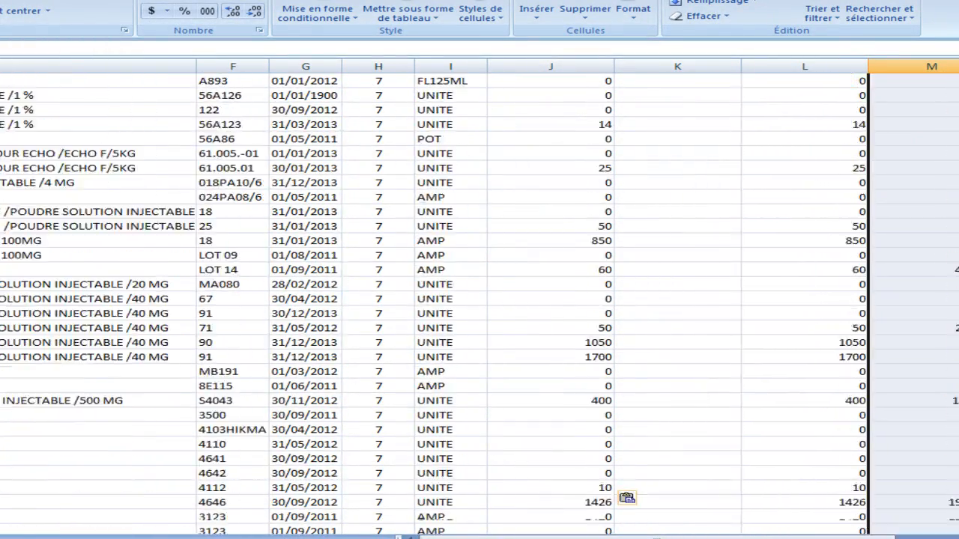
pyautogui.hotkey('shift', 'Down')
pyautogui.hotkey('shift', 'Down')
pyautogui.hotkey('shift', 'Down')
pyautogui.hotkey('shift', 'Down')
pyautogui.hotkey('shift', 'Down')
pyautogui.hotkey('shift', 'Down')
pyautogui.hotkey('shift', 'Down')
pyautogui.hotkey('shift', 'Down')
pyautogui.hotkey('shift', 'Down')
pyautogui.hotkey('shift', 'Down')
pyautogui.hotkey('shift', 'Down')
pyautogui.hotkey('shift', 'Down')
pyautogui.hotkey('shift', 'Down')
pyautogui.hotkey('shift', 'Down')
pyautogui.hotkey('shift', 'Down')
pyautogui.hotkey('shift', 'Down')
pyautogui.hotkey('shift', 'Down')
pyautogui.hotkey('shift', 'Down')
pyautogui.hotkey('shift', 'Down')
pyautogui.hotkey('shift', 'Down')
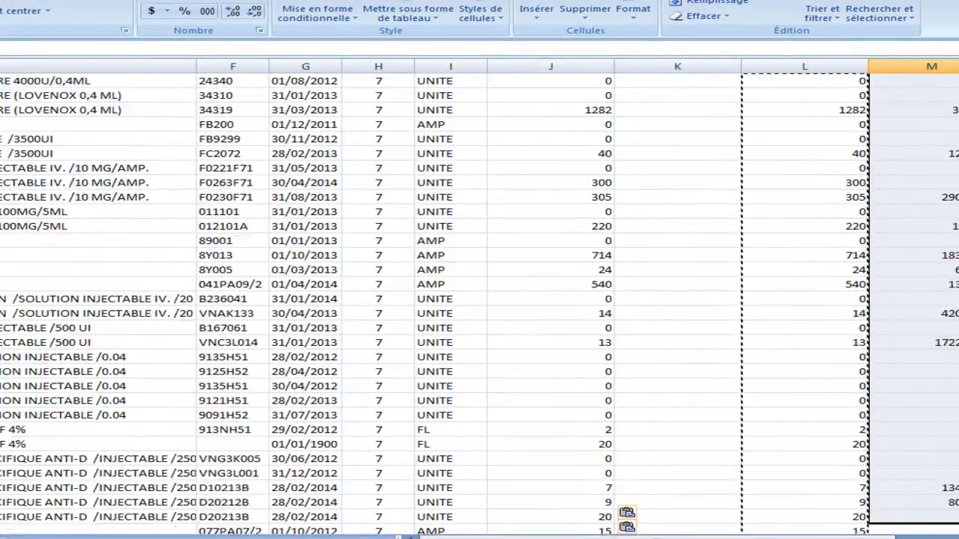
pyautogui.hotkey('shift', 'Down')
pyautogui.hotkey('shift', 'Down')
pyautogui.hotkey('shift', 'Down')
pyautogui.hotkey('shift', 'Down')
pyautogui.hotkey('shift', 'Down')
pyautogui.hotkey('shift', 'Down')
pyautogui.hotkey('shift', 'Down')
pyautogui.hotkey('shift', 'Down')
pyautogui.hotkey('shift', 'Down')
pyautogui.hotkey('shift', 'Down')
pyautogui.hotkey('shift', 'Down')
pyautogui.hotkey('shift', 'Down')
pyautogui.hotkey('shift', 'Down')
pyautogui.hotkey('shift', 'Down')
pyautogui.hotkey('shift', 'Down')
pyautogui.hotkey('shift', 'Down')
pyautogui.hotkey('shift', 'Down')
pyautogui.hotkey('shift', 'Down')
pyautogui.hotkey('shift', 'Down')
pyautogui.hotkey('shift', 'Down')
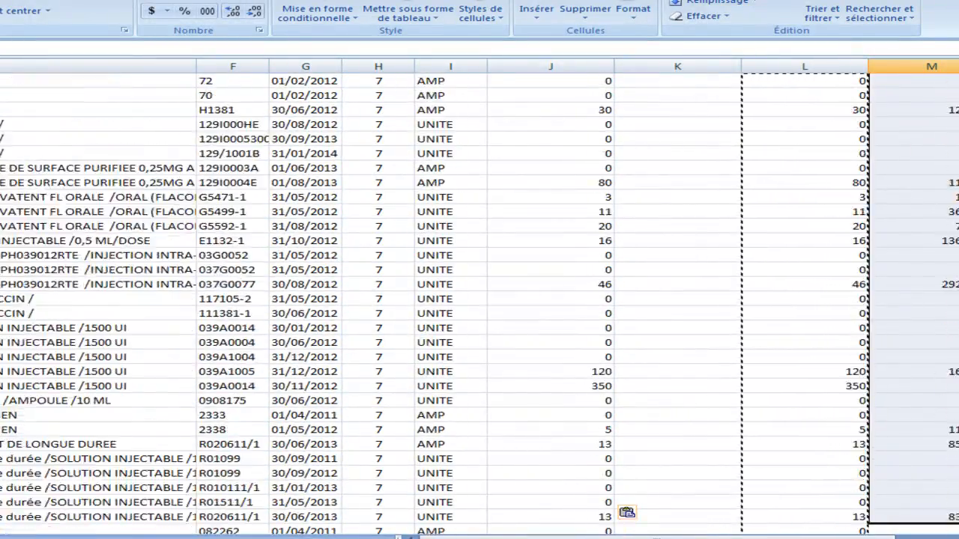
pyautogui.hotkey('shift', 'Down')
pyautogui.hotkey('shift', 'Down')
pyautogui.hotkey('shift', 'Down')
pyautogui.hotkey('shift', 'Down')
pyautogui.hotkey('shift', 'Down')
pyautogui.hotkey('shift', 'Down')
pyautogui.hotkey('shift', 'Down')
pyautogui.hotkey('shift', 'Down')
pyautogui.hotkey('shift', 'Down')
pyautogui.hotkey('shift', 'Down')
pyautogui.hotkey('shift', 'Down')
pyautogui.hotkey('shift', 'Down')
pyautogui.hotkey('shift', 'Down')
pyautogui.hotkey('shift', 'Down')
pyautogui.hotkey('shift', 'Down')
pyautogui.hotkey('shift', 'Down')
pyautogui.hotkey('shift', 'Down')
pyautogui.hotkey('shift', 'Down')
pyautogui.hotkey('shift', 'Down')
pyautogui.hotkey('shift', 'Down')
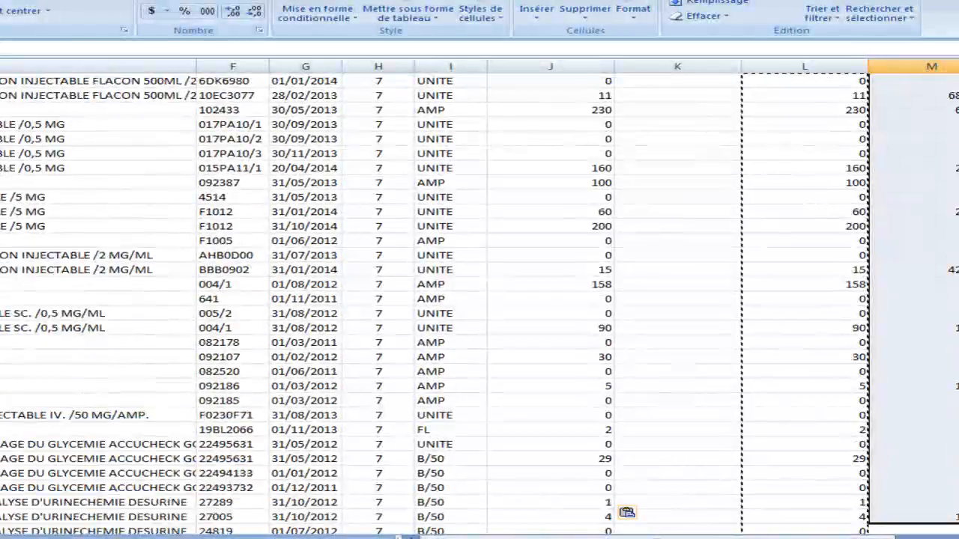
pyautogui.hotkey('shift', 'Down')
pyautogui.hotkey('shift', 'Down')
pyautogui.hotkey('shift', 'Down')
pyautogui.hotkey('shift', 'Down')
pyautogui.hotkey('shift', 'Down')
pyautogui.hotkey('shift', 'Down')
pyautogui.hotkey('shift', 'Down')
pyautogui.hotkey('shift', 'Down')
pyautogui.hotkey('shift', 'Down')
pyautogui.hotkey('shift', 'Down')
pyautogui.hotkey('shift', 'Down')
pyautogui.hotkey('shift', 'Down')
pyautogui.hotkey('shift', 'Down')
pyautogui.hotkey('shift', 'Down')
pyautogui.hotkey('shift', 'Down')
pyautogui.hotkey('shift', 'Down')
pyautogui.hotkey('shift', 'Down')
pyautogui.hotkey('shift', 'Down')
pyautogui.hotkey('shift', 'Down')
pyautogui.hotkey('shift', 'Down')
pyautogui.hotkey('shift', 'Up')
pyautogui.hotkey('shift', 'Up')
pyautogui.hotkey('shift', 'Up')
pyautogui.hotkey('shift', 'Up')
pyautogui.hotkey('shift', 'Up')
pyautogui.hotkey('shift', 'Up')
pyautogui.hotkey('shift', 'Up')
pyautogui.hotkey('shift', 'Up')
pyautogui.hotkey('shift', 'Up')
pyautogui.hotkey('shift', 'Up')
pyautogui.hotkey('shift', 'Up')
pyautogui.hotkey('shift', 'Up')
pyautogui.hotkey('shift', 'Up')
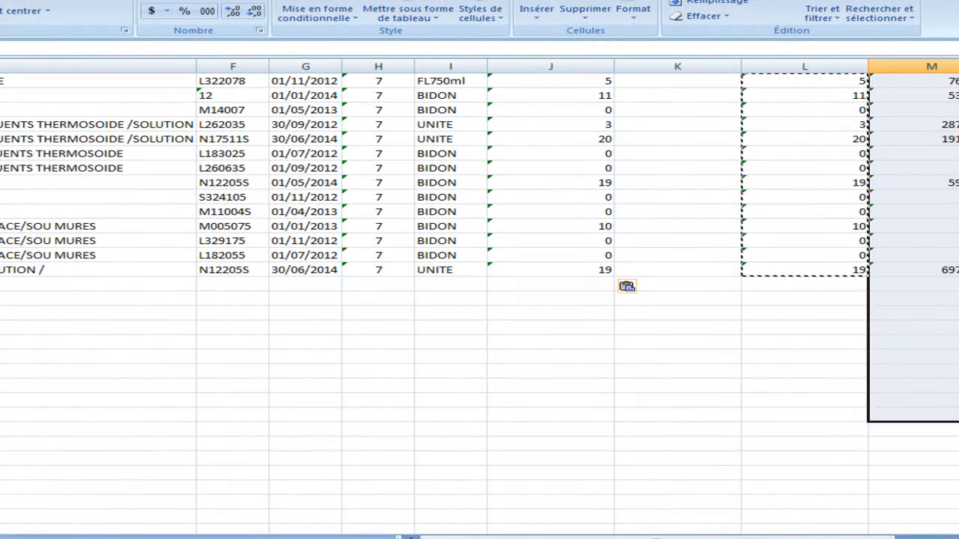
pyautogui.hotkey('shift', 'Up')
pyautogui.hotkey('shift', 'Up')
pyautogui.hotkey('shift', 'Up')
pyautogui.hotkey('shift', 'Up')
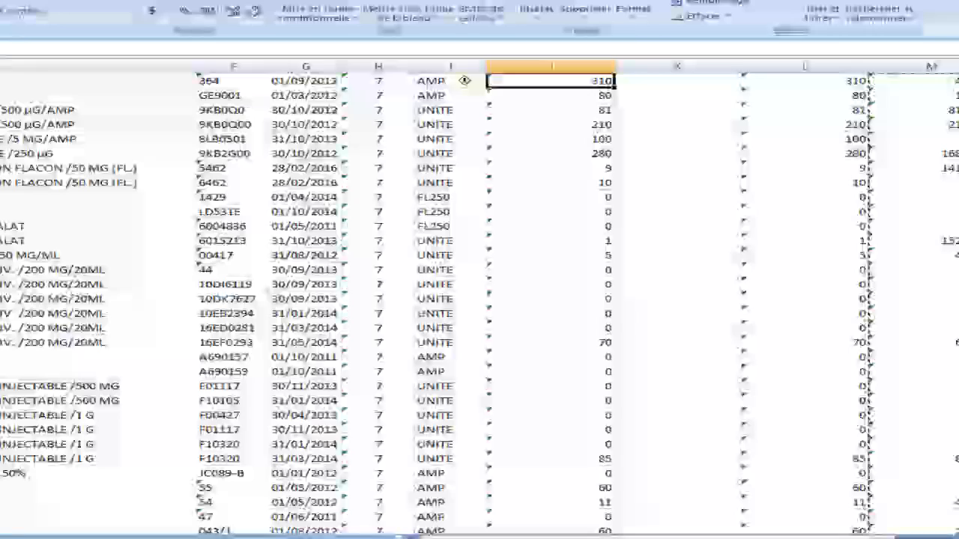
# Paste the copied theoretical values into the VALEUR PHYSIQUE column, starting at the first article's row.
pyautogui.press('Right')
pyautogui.hotkey('ctrl', 'v')
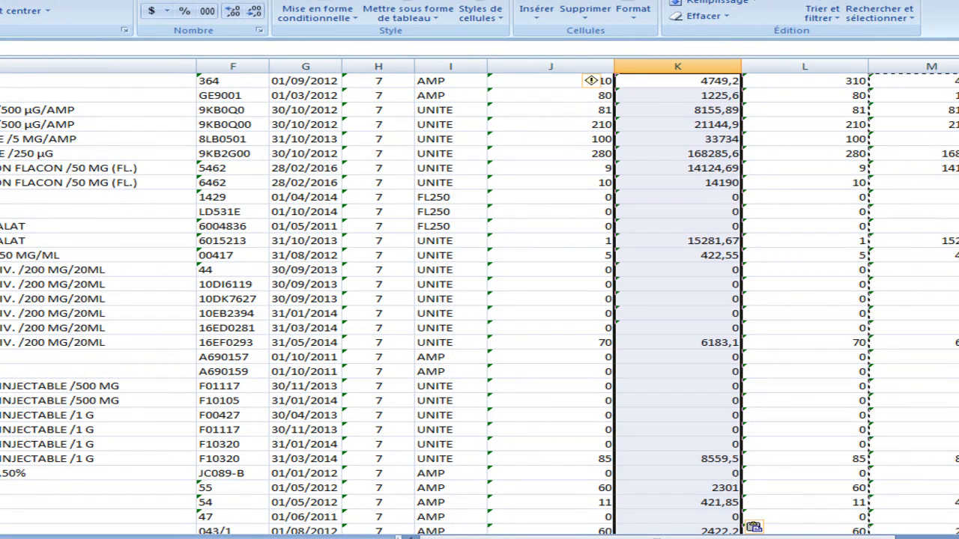
pyautogui.press('Up')
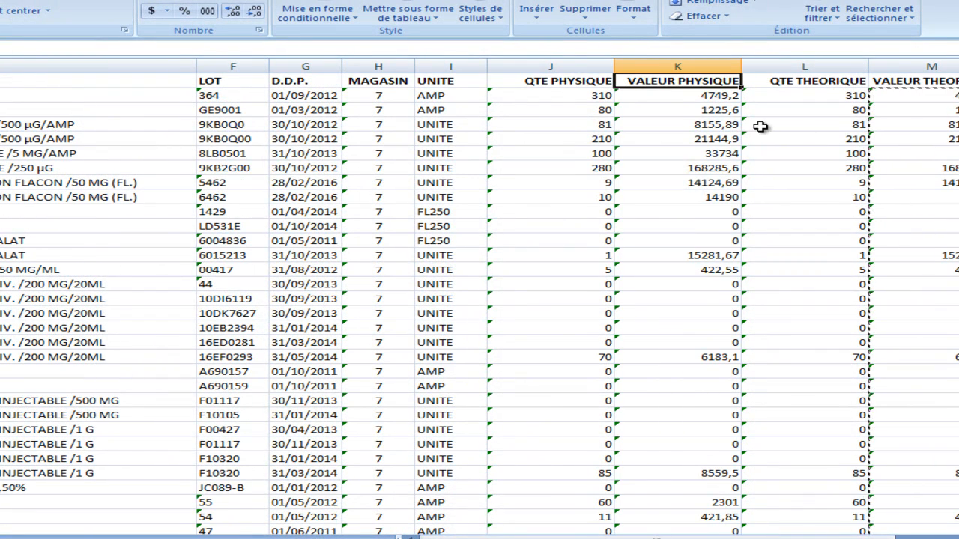
# Set the QTE PHYSIQUE of the second article, lot GE9001, to 56.
pyautogui.click(543, 99)
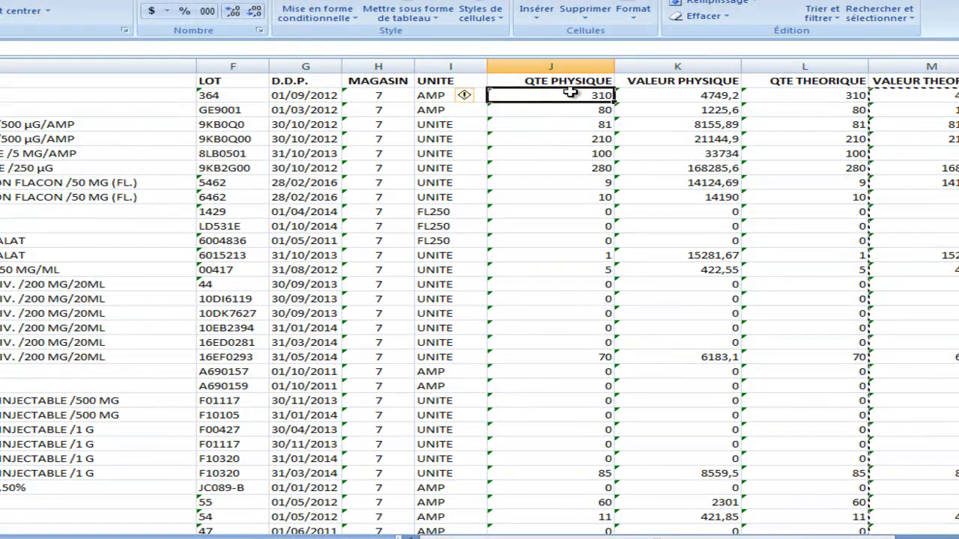
pyautogui.click(577, 112)
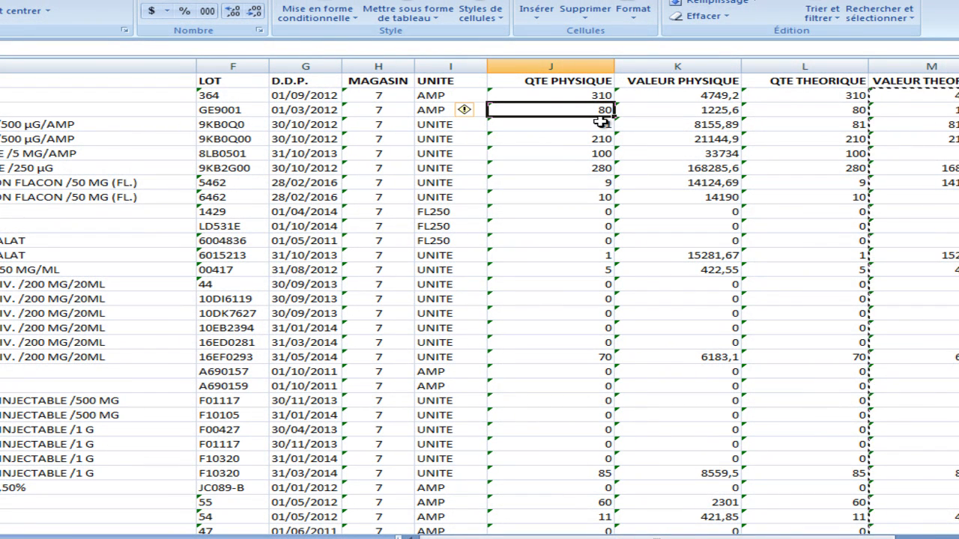
pyautogui.write('56')
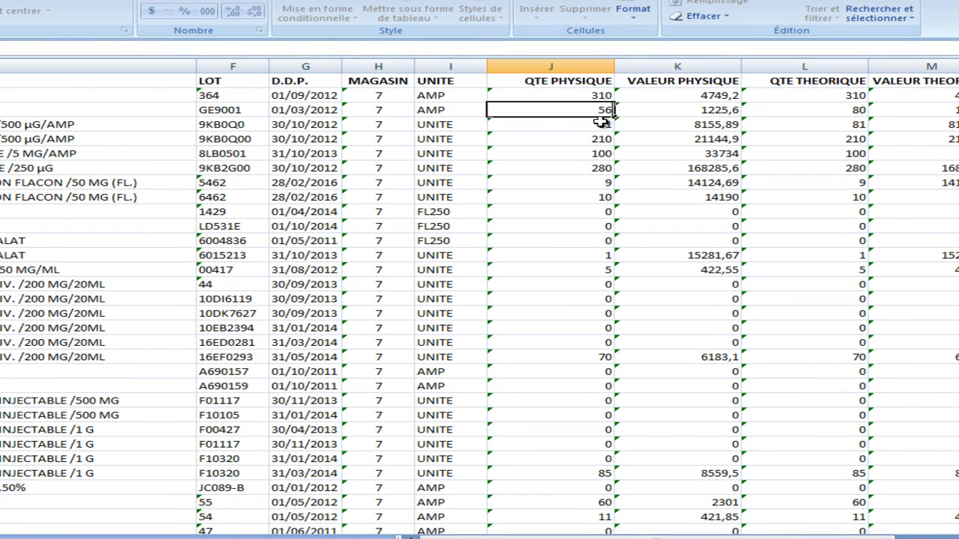
pyautogui.press('Return')
# Set the QTE PHYSIQUE of the article with lot 9KB2G00 to 380.
pyautogui.press('Return')
pyautogui.press('Return')
pyautogui.press('Return')
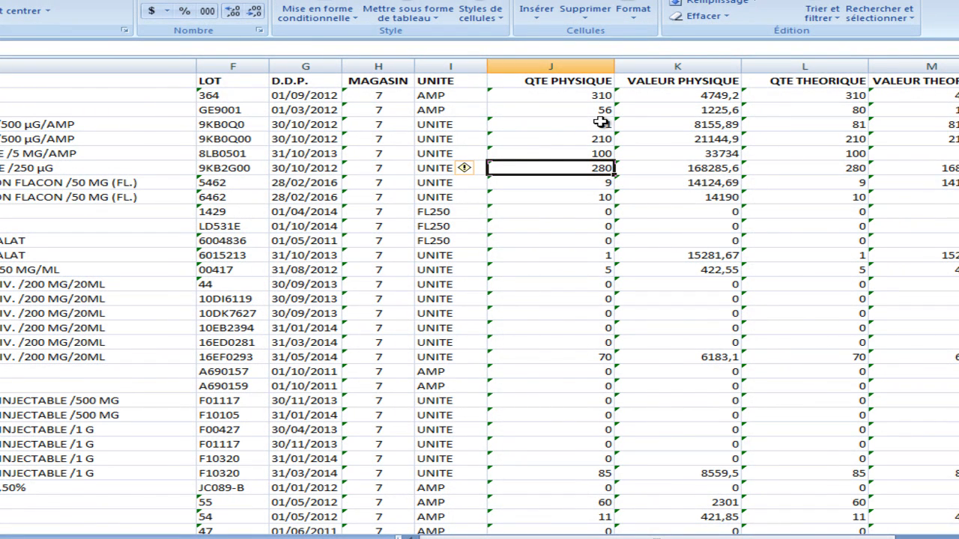
pyautogui.write('38')
pyautogui.press('Return')
pyautogui.press('Return')
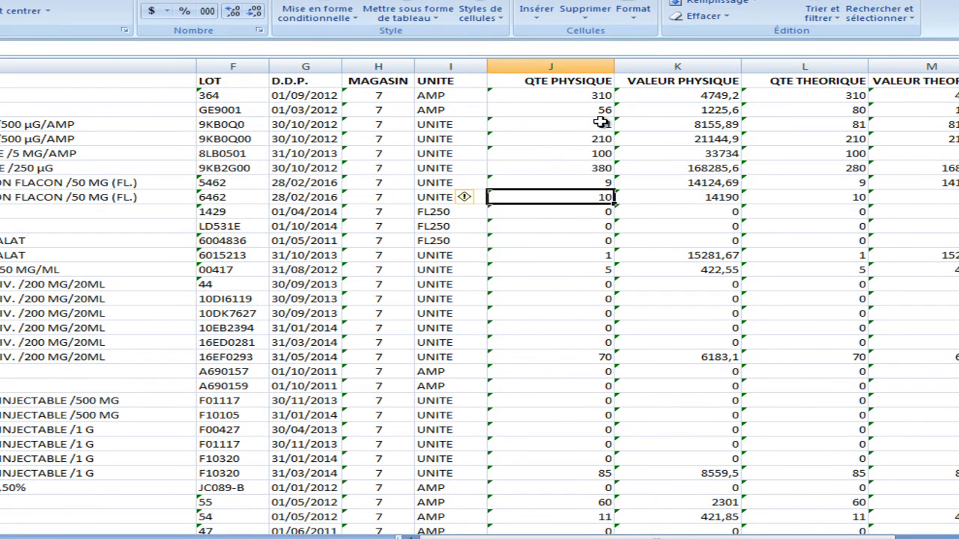
# Set the VALEUR PHYSIQUE of the second article, lot GE9001, to 1200.
pyautogui.press('Up')
pyautogui.press('Up')
pyautogui.press('Up')
pyautogui.press('Up')
pyautogui.press('Up')
pyautogui.press('Right')
pyautogui.press('Right')
pyautogui.press('Left')
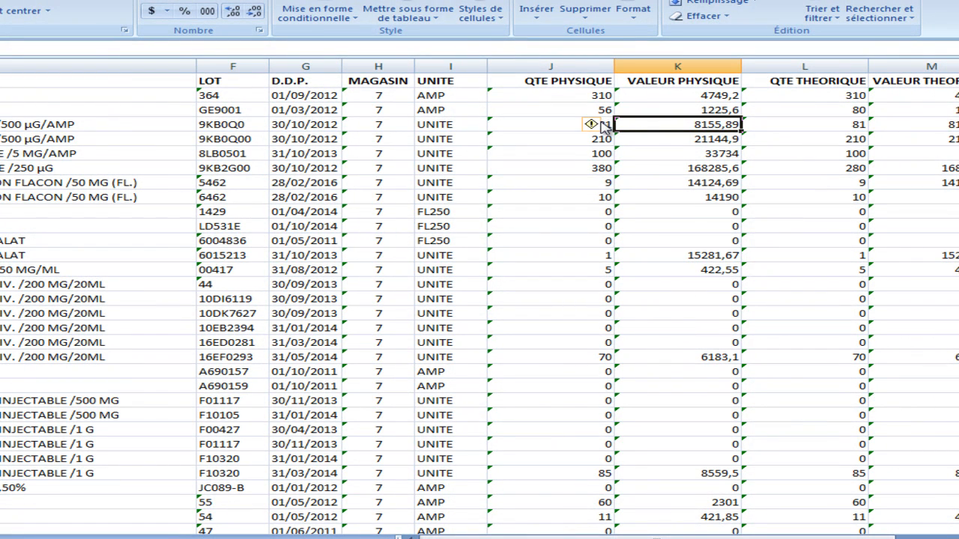
pyautogui.press('Up')
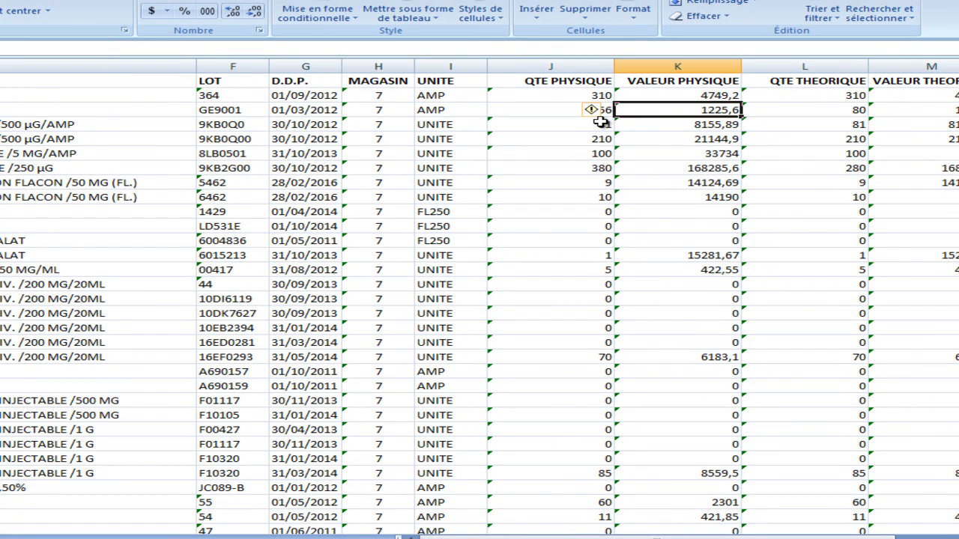
pyautogui.press('BackSpace')
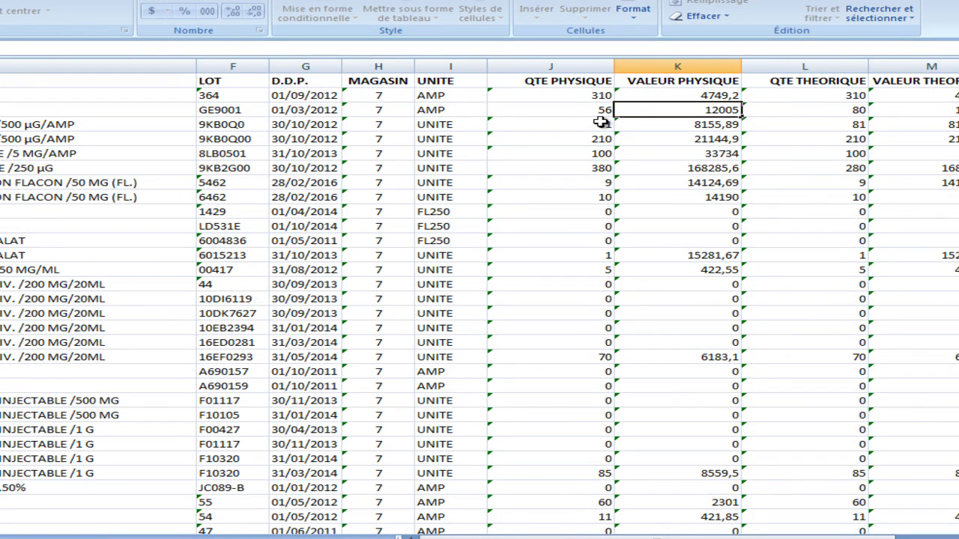
pyautogui.press('Down')
# Set the VALEUR PHYSIQUE of the ALFENTANYL article, lot 8LB0501, to 3500.
pyautogui.press('Down')
pyautogui.press('Down')
pyautogui.press('Down')
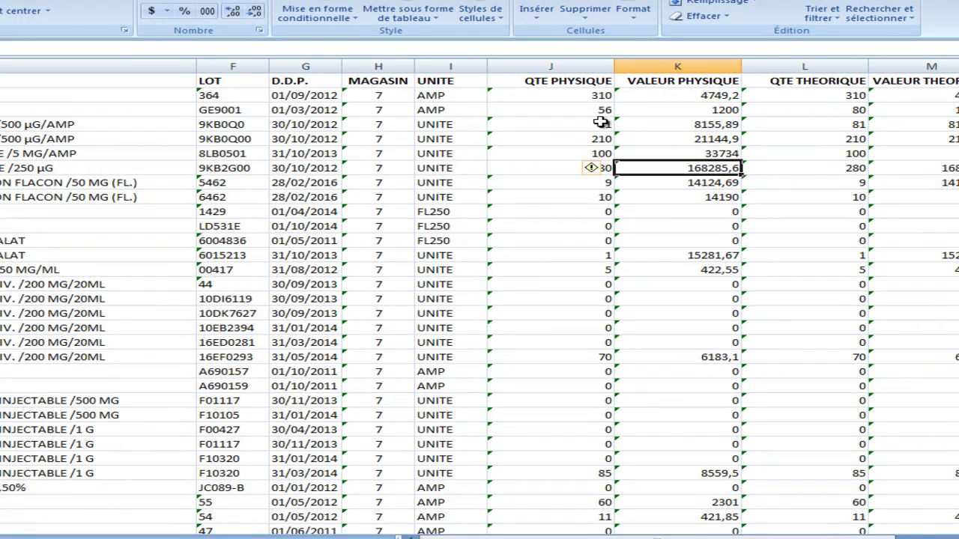
pyautogui.press('Up')
pyautogui.press('BackSpace')
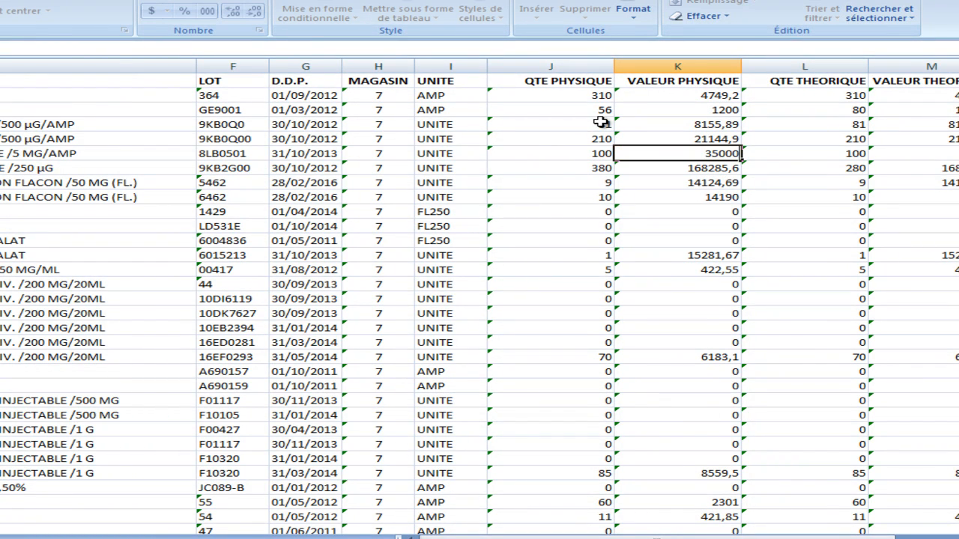
pyautogui.write('3500')
pyautogui.press('Up')
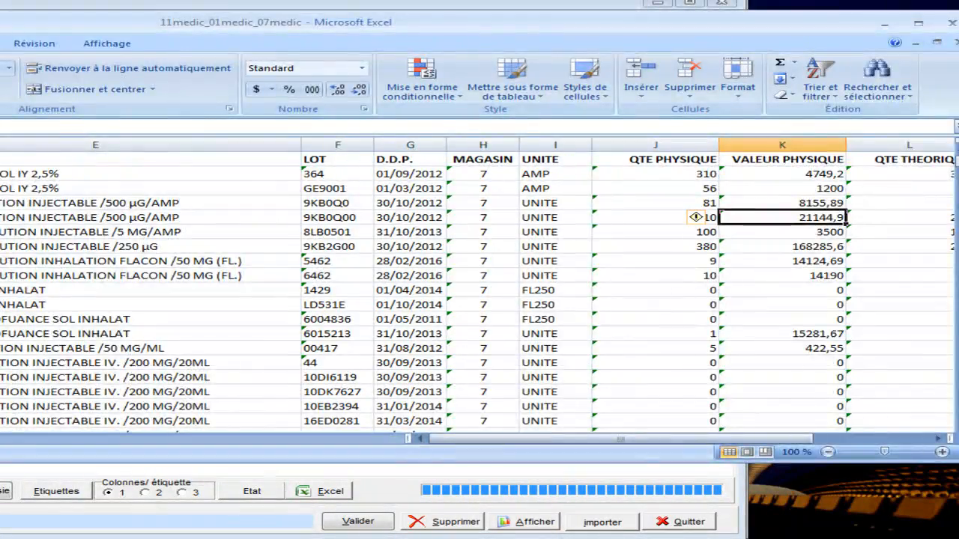
# Save the workbook on the Bureau as Excel 97-2003 file 11medic_01medic_07medic and close Excel.
pyautogui.hotkey('alt', 'f')
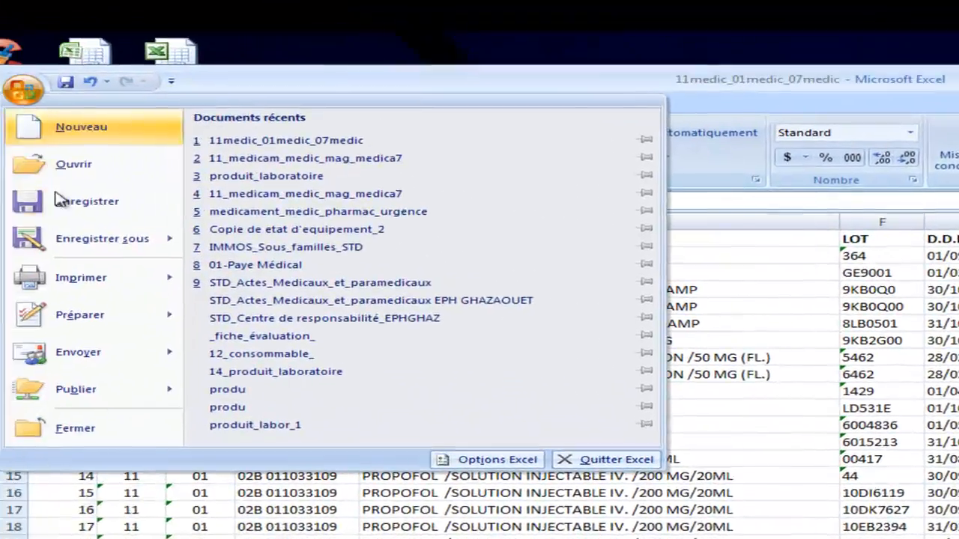
pyautogui.moveTo(95, 258)
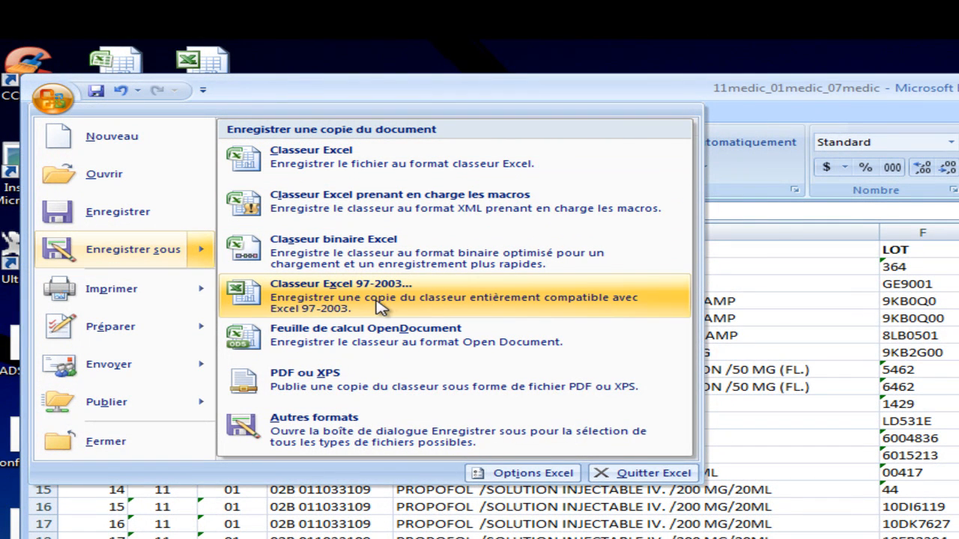
pyautogui.click(424, 300)
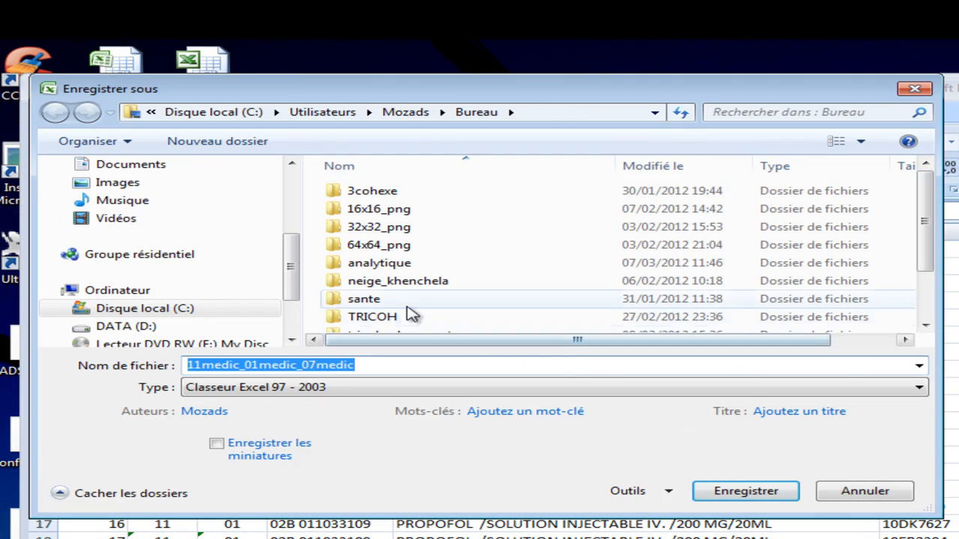
pyautogui.moveTo(287, 282); pyautogui.dragTo(293, 188)
pyautogui.click(191, 231)
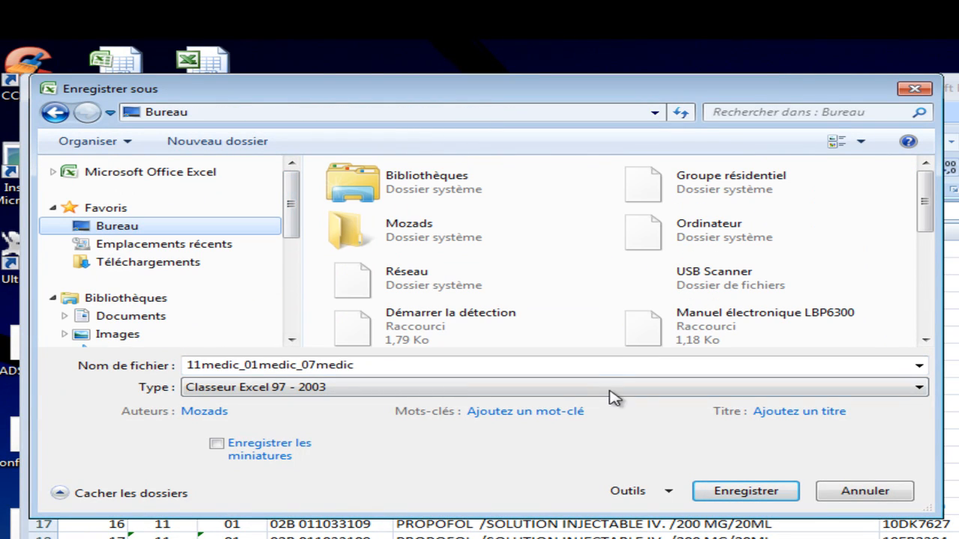
pyautogui.click(763, 489)
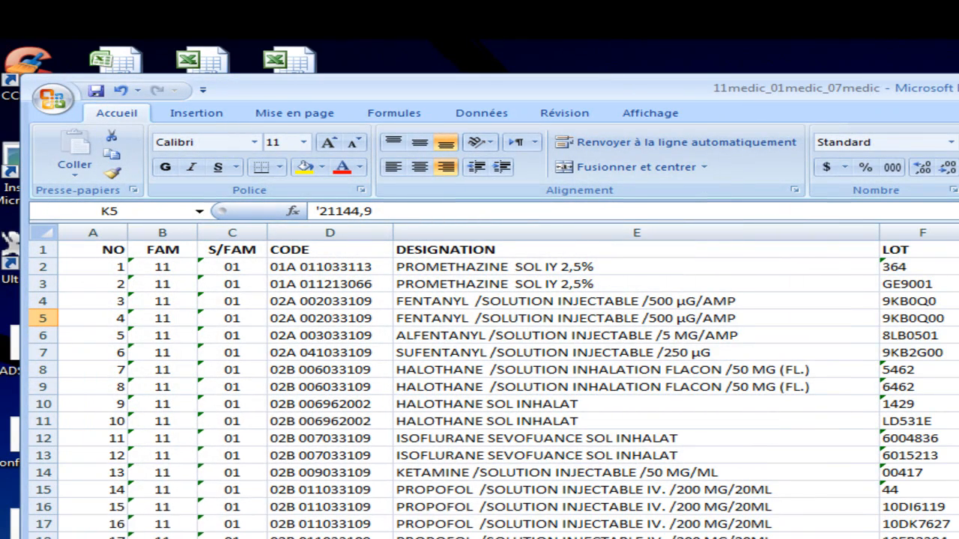
pyautogui.moveTo(850, 88); pyautogui.dragTo(621, 86)
pyautogui.hotkey('alt', 'F4')
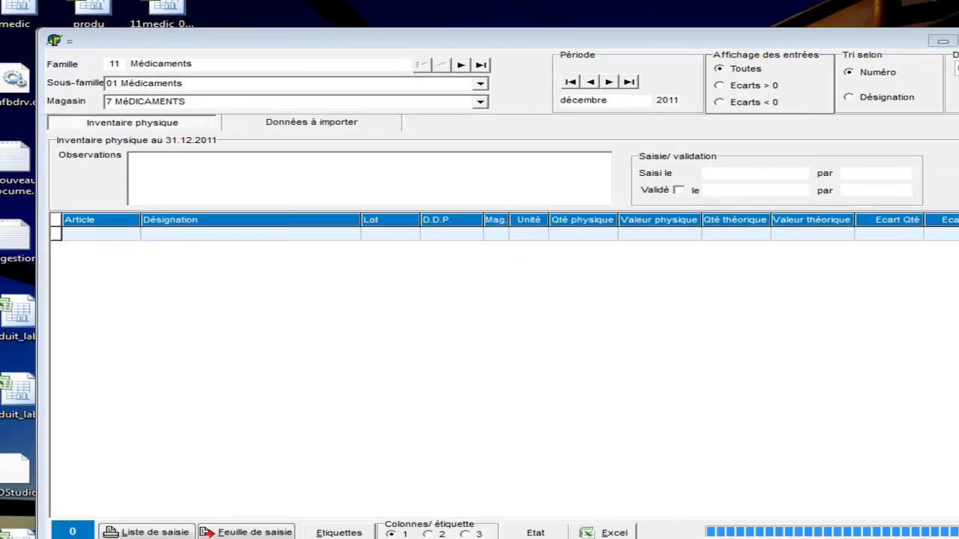
# Import the Excel file 11medic_01medic_07medic from the Bureau into the physical inventory and look over the loaded rows.
pyautogui.click(826, 525)
pyautogui.moveTo(739, 167); pyautogui.dragTo(739, 284)
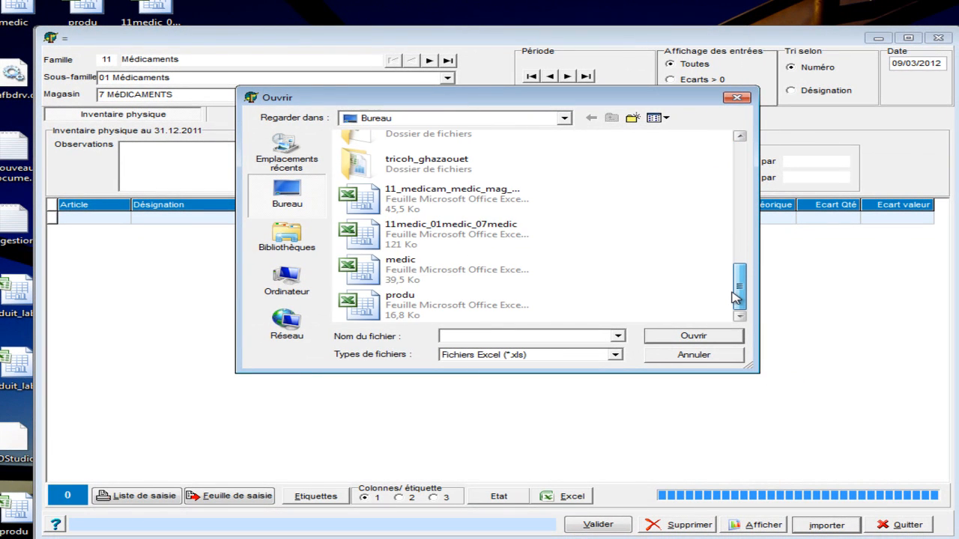
pyautogui.doubleClick(490, 237)
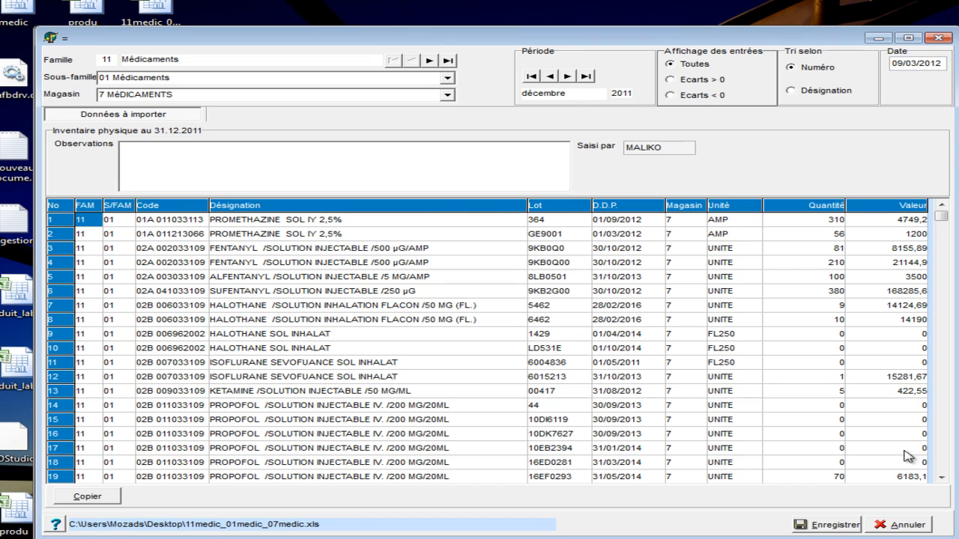
pyautogui.click(942, 477)
pyautogui.click(941, 478)
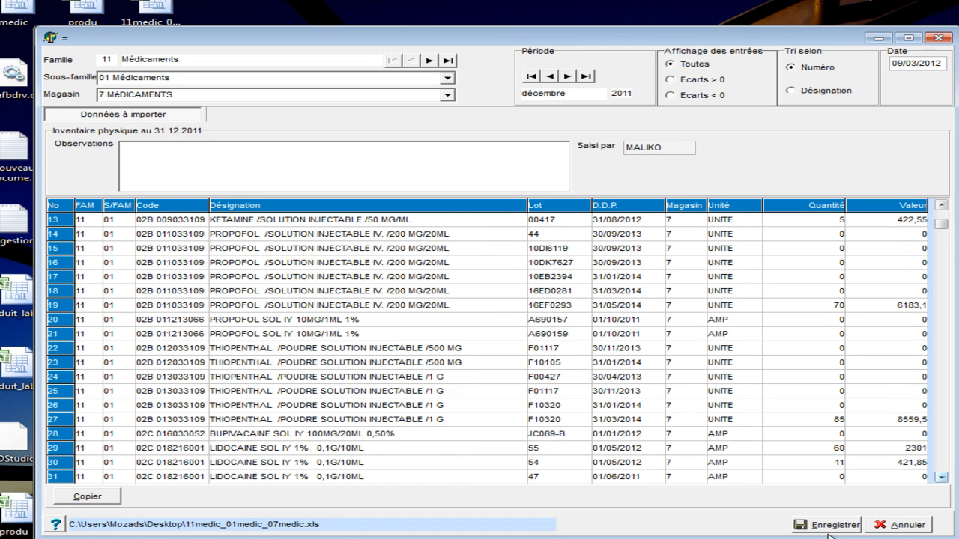
# Try to save the imported physical inventory data for the MéDICAMENTS store and close the resulting dialog.
pyautogui.click(827, 524)
pyautogui.click(498, 308)
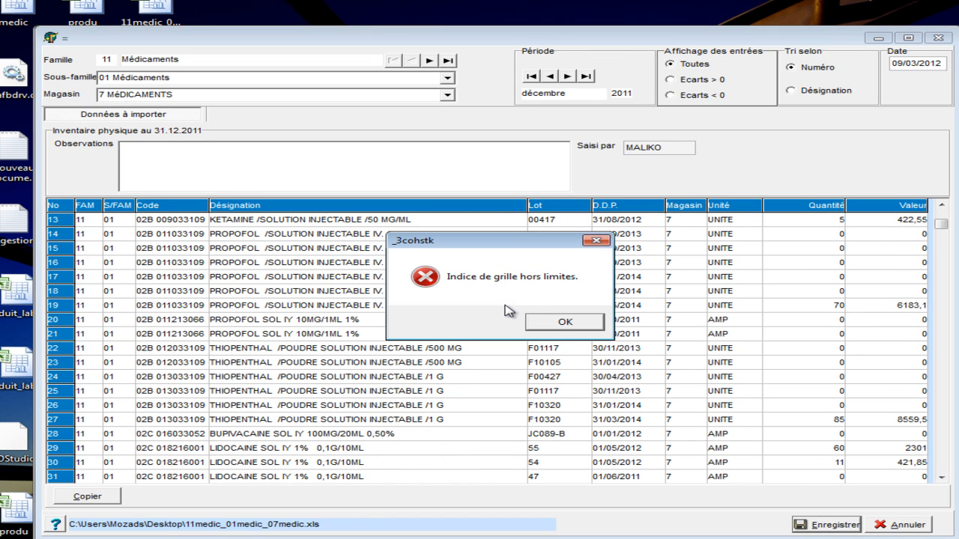
pyautogui.click(561, 330)
pyautogui.press('F10')
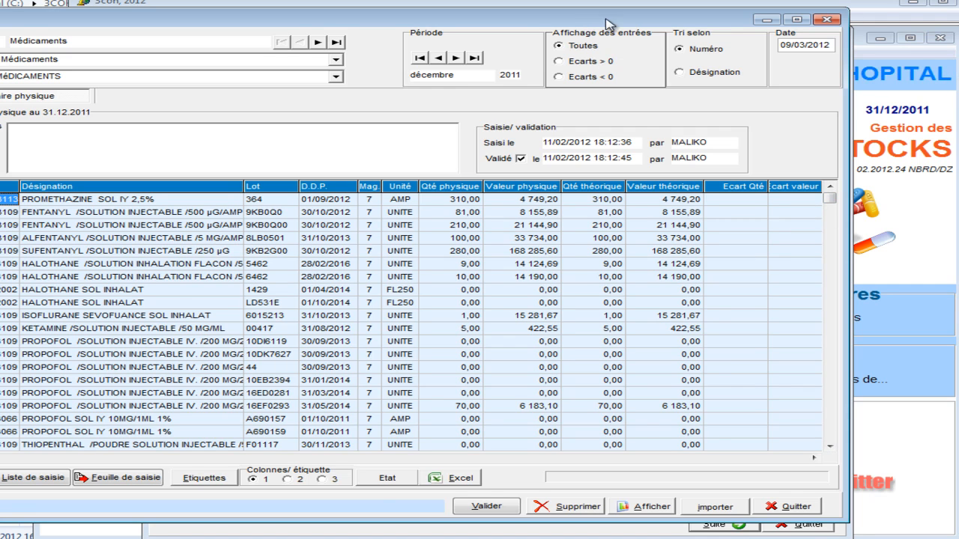
# Examine the validated December 2011 inventory of store 7, comparing physical with theoretical quantities and values article by article.
pyautogui.moveTo(584, 21); pyautogui.dragTo(711, 12)
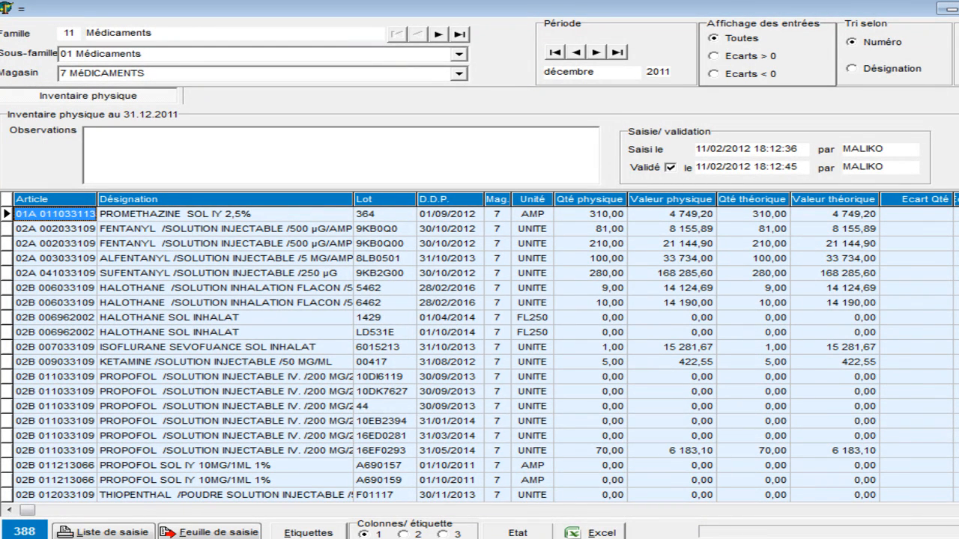
pyautogui.press('Down')
pyautogui.press('Down')
pyautogui.press('Down')
pyautogui.press('Down')
pyautogui.press('Down')
pyautogui.press('Down')
pyautogui.press('Down')
pyautogui.press('Down')
pyautogui.press('Down')
pyautogui.press('Down')
pyautogui.press('Down')
pyautogui.press('Down')
pyautogui.press('Down')
pyautogui.press('Down')
pyautogui.press('Down')
pyautogui.press('Down')
pyautogui.press('Down')
pyautogui.press('Down')
pyautogui.press('Down')
pyautogui.press('Down')
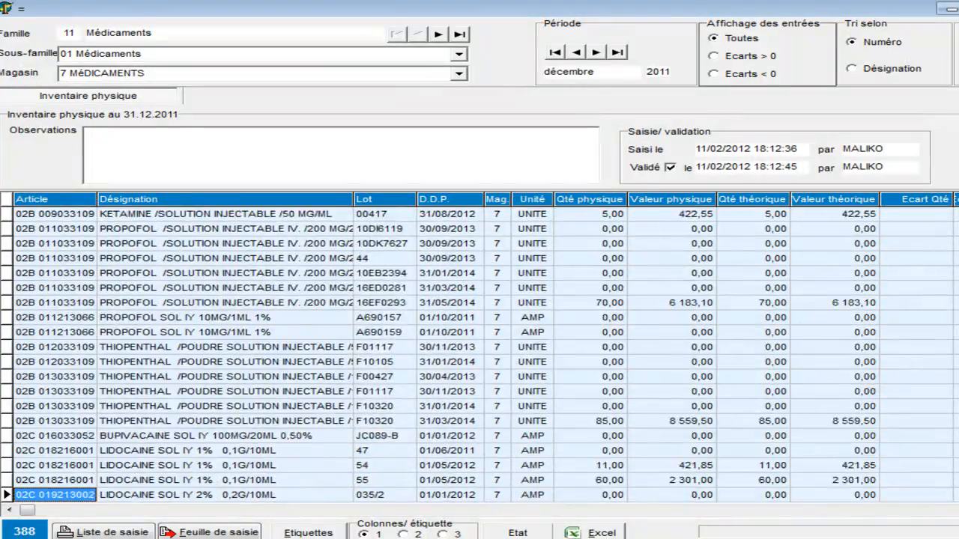
pyautogui.press('Down')
pyautogui.press('Down')
pyautogui.press('Down')
pyautogui.press('Down')
pyautogui.press('Down')
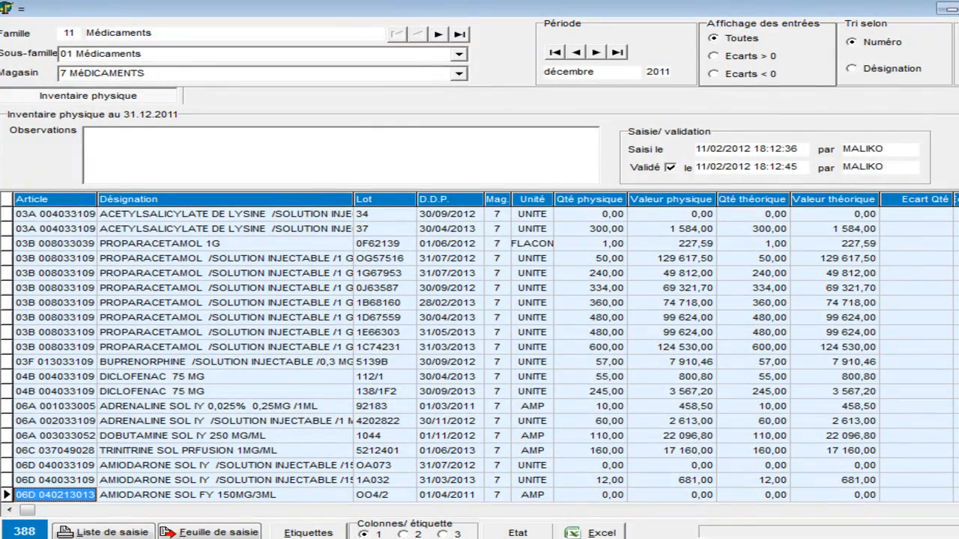
pyautogui.press('Down')
pyautogui.press('Down')
pyautogui.press('Down')
pyautogui.press('Down')
pyautogui.press('Down')
pyautogui.press('Down')
pyautogui.press('Down')
pyautogui.press('Down')
pyautogui.press('Down')
pyautogui.press('Down')
pyautogui.press('Down')
pyautogui.press('Down')
pyautogui.press('Down')
pyautogui.press('Down')
pyautogui.press('Down')
pyautogui.press('Down')
pyautogui.press('Down')
pyautogui.press('Down')
pyautogui.press('Down')
pyautogui.press('Down')
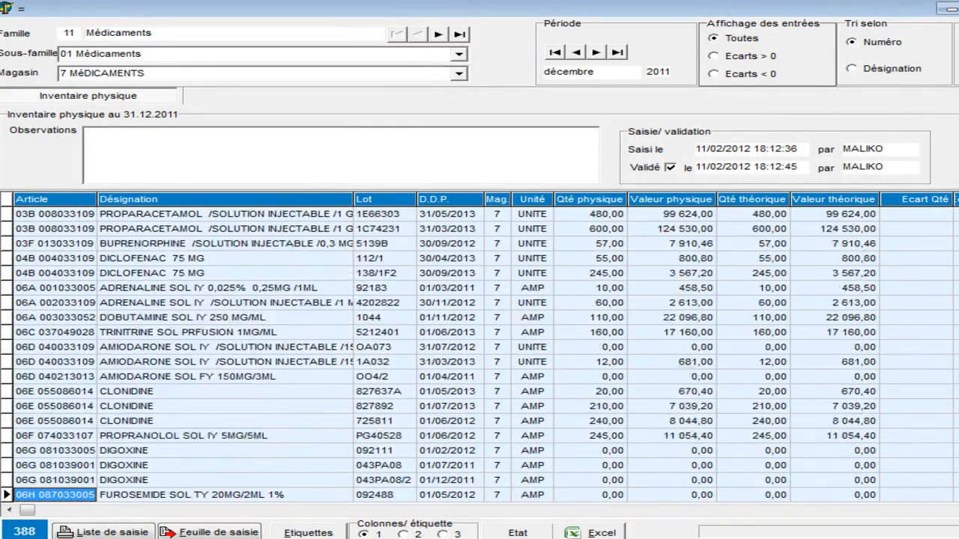
pyautogui.press('Down')
pyautogui.press('Down')
pyautogui.press('Down')
pyautogui.press('Down')
pyautogui.press('Down')
pyautogui.press('Down')
pyautogui.press('Down')
pyautogui.press('Down')
pyautogui.press('Down')
pyautogui.press('Down')
pyautogui.press('Down')
pyautogui.press('Down')
pyautogui.press('Down')
pyautogui.press('Down')
pyautogui.press('Down')
pyautogui.press('Down')
pyautogui.press('Down')
pyautogui.press('Down')
pyautogui.press('Down')
pyautogui.press('Down')
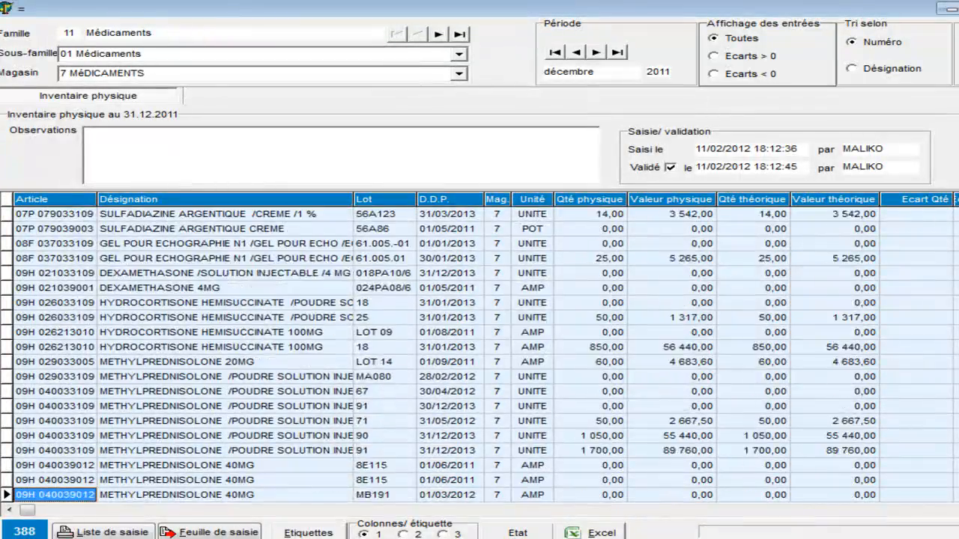
pyautogui.press('Down')
pyautogui.press('Down')
pyautogui.press('Down')
pyautogui.press('Down')
pyautogui.press('Down')
pyautogui.press('Down')
pyautogui.press('Down')
pyautogui.press('Down')
pyautogui.press('Down')
pyautogui.press('Down')
pyautogui.press('Down')
pyautogui.press('Down')
pyautogui.press('Down')
pyautogui.press('Down')
pyautogui.press('Down')
pyautogui.press('Down')
pyautogui.press('Down')
pyautogui.press('Down')
pyautogui.press('Down')
pyautogui.press('Down')
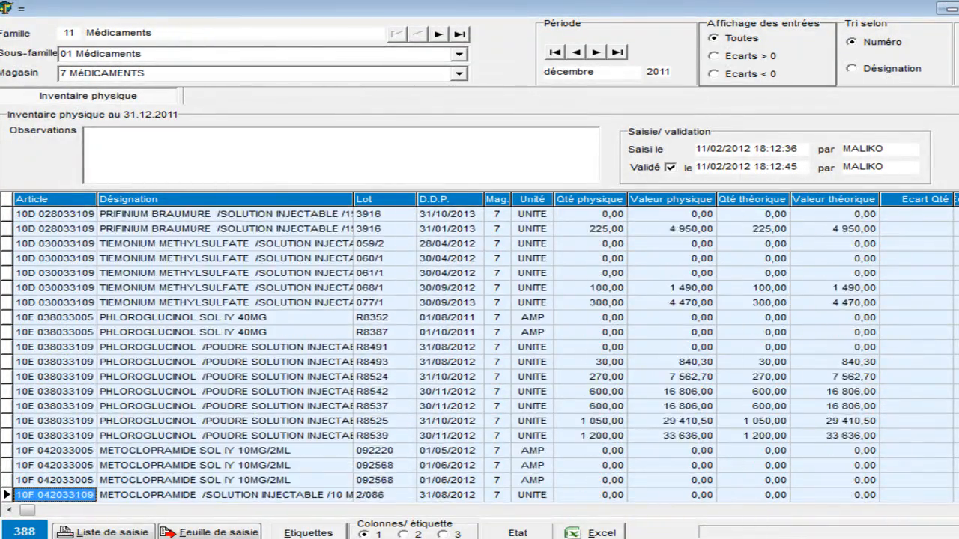
pyautogui.press('Down')
pyautogui.press('Down')
pyautogui.press('Down')
pyautogui.press('Down')
pyautogui.press('Down')
pyautogui.press('Down')
pyautogui.press('Down')
pyautogui.press('Down')
pyautogui.press('Down')
pyautogui.press('Down')
pyautogui.press('Down')
pyautogui.press('Down')
pyautogui.press('Down')
pyautogui.press('Down')
pyautogui.press('Down')
pyautogui.press('Down')
pyautogui.press('Down')
pyautogui.press('Down')
pyautogui.press('Down')
pyautogui.press('Down')
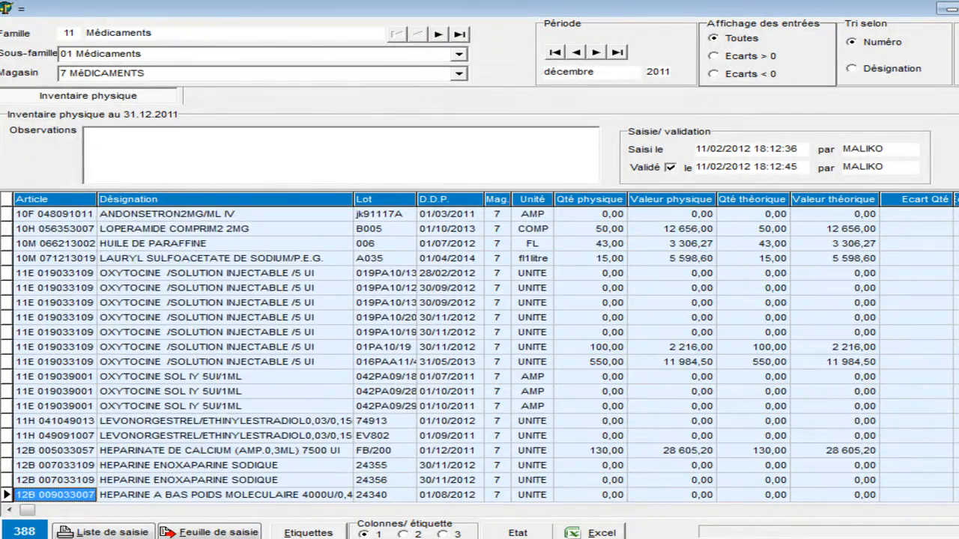
pyautogui.press('Down')
pyautogui.press('Down')
pyautogui.press('Down')
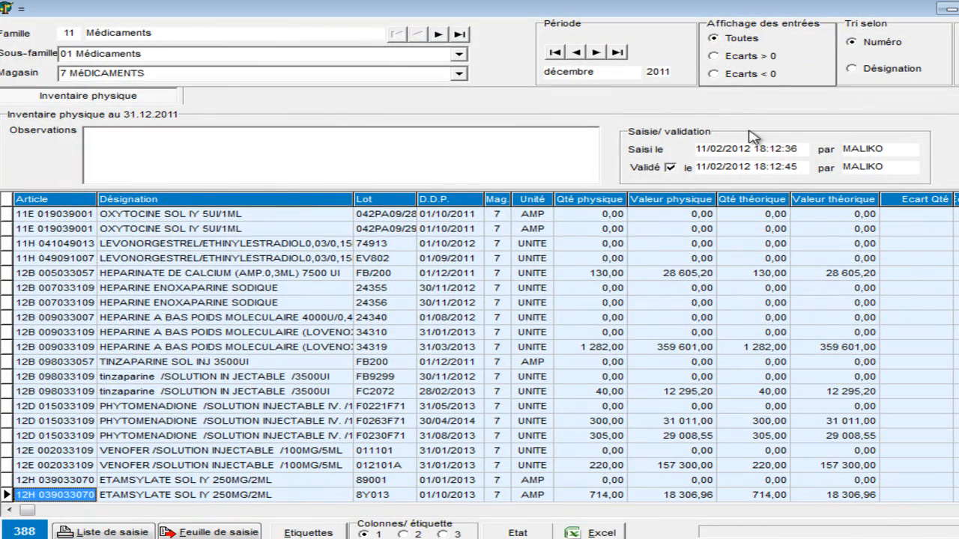
# Filter the inventory entries to positive discrepancies (Ecarts > 0), and after that to negative ones (Ecarts < 0).
pyautogui.click(737, 61)
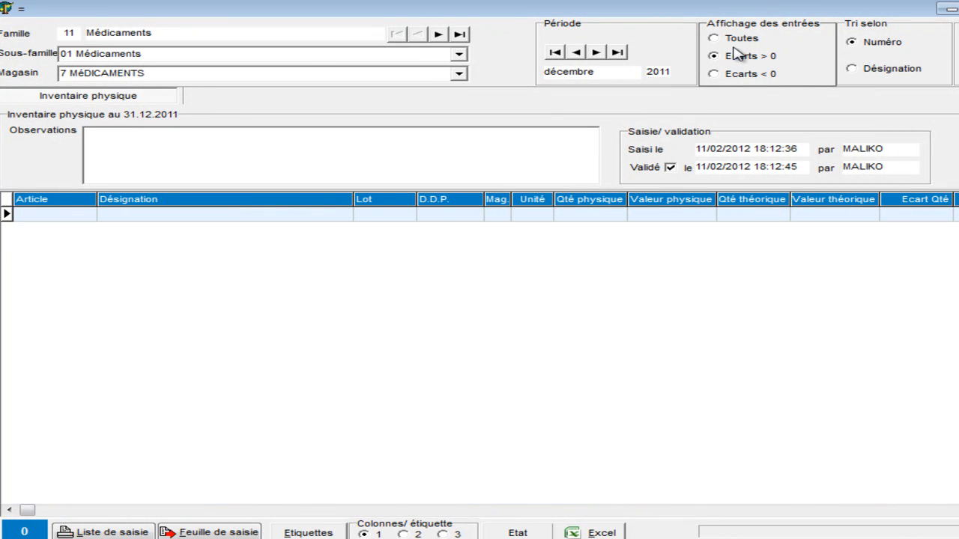
pyautogui.click(746, 74)
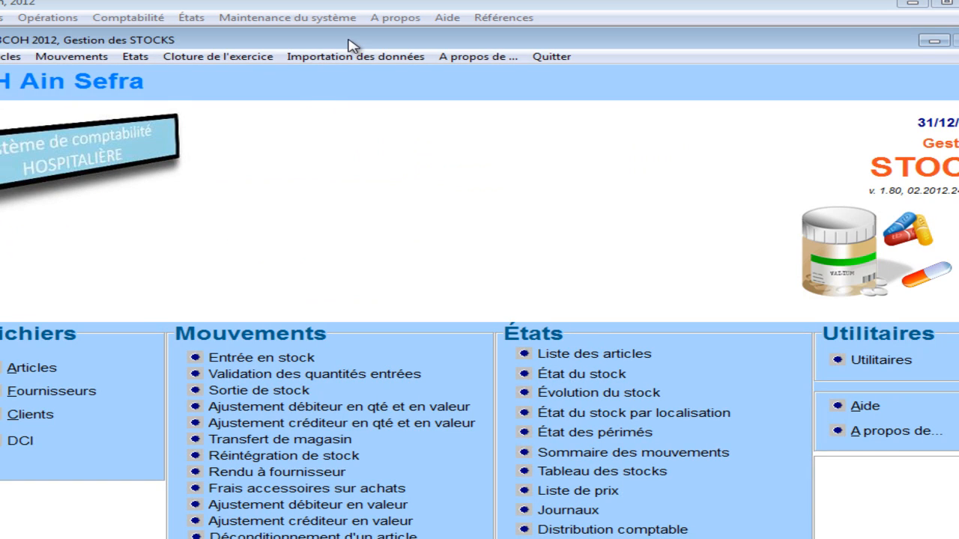
# Open a new physical inventory for December 2011 and select family 16, Films et produits de radiologie.
pyautogui.moveTo(349, 45); pyautogui.dragTo(347, 26)
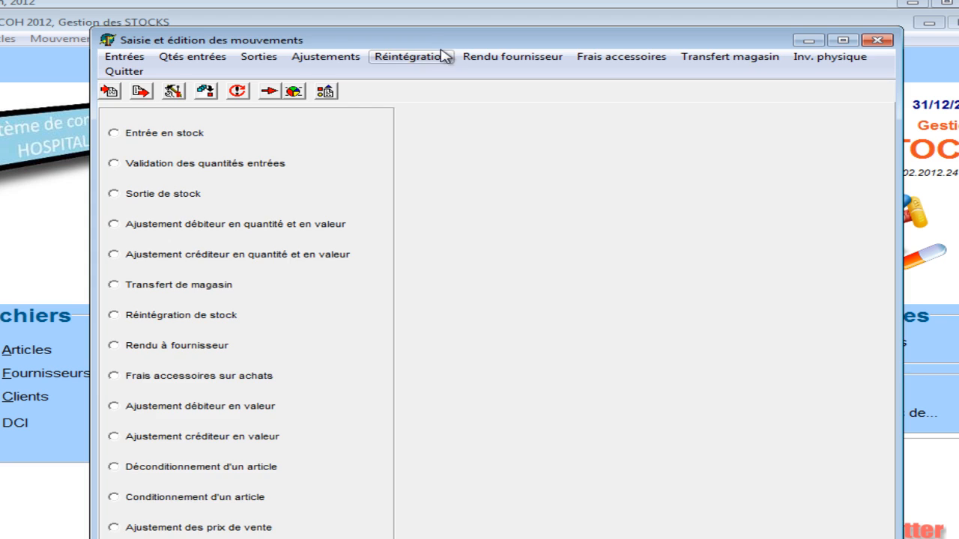
pyautogui.moveTo(437, 44); pyautogui.dragTo(407, 24)
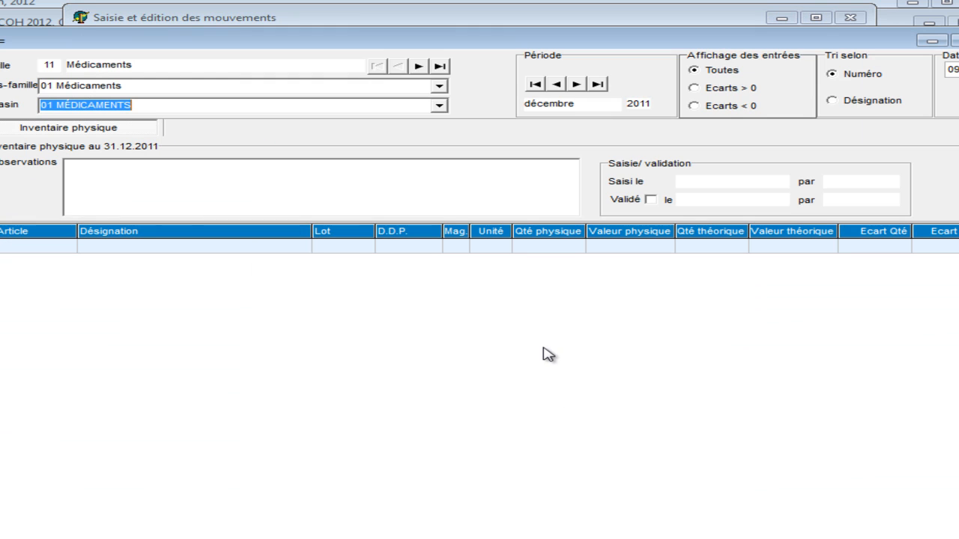
pyautogui.click(419, 66)
pyautogui.click(418, 66)
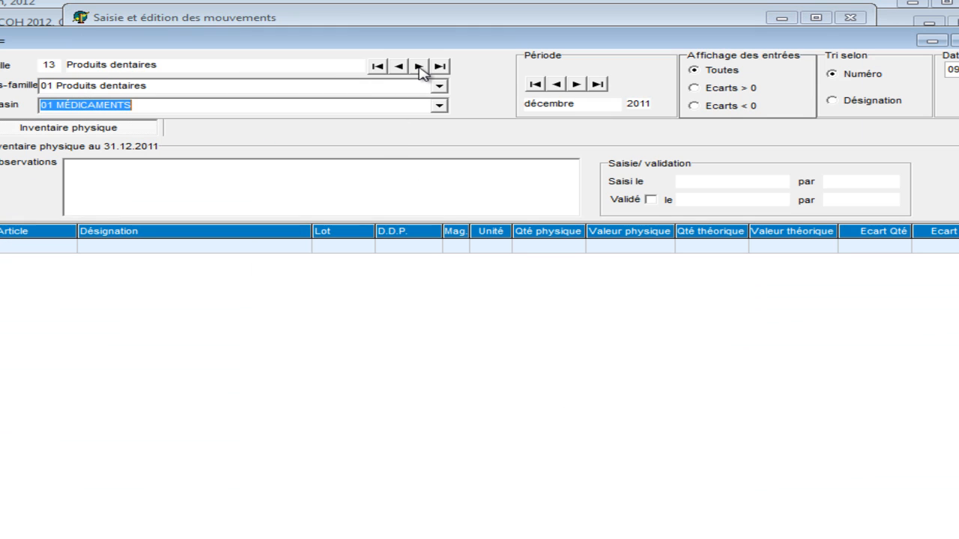
pyautogui.click(418, 66)
pyautogui.click(419, 66)
pyautogui.click(418, 66)
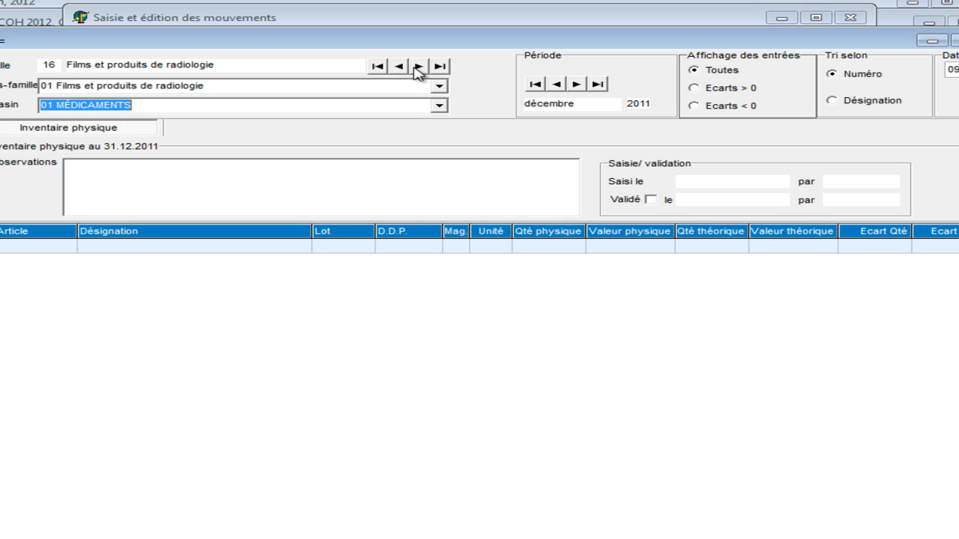
pyautogui.click(417, 67)
pyautogui.click(398, 67)
# Choose 04 FILMS DE RADIOLOGIE as the inventory's store.
pyautogui.click(440, 106)
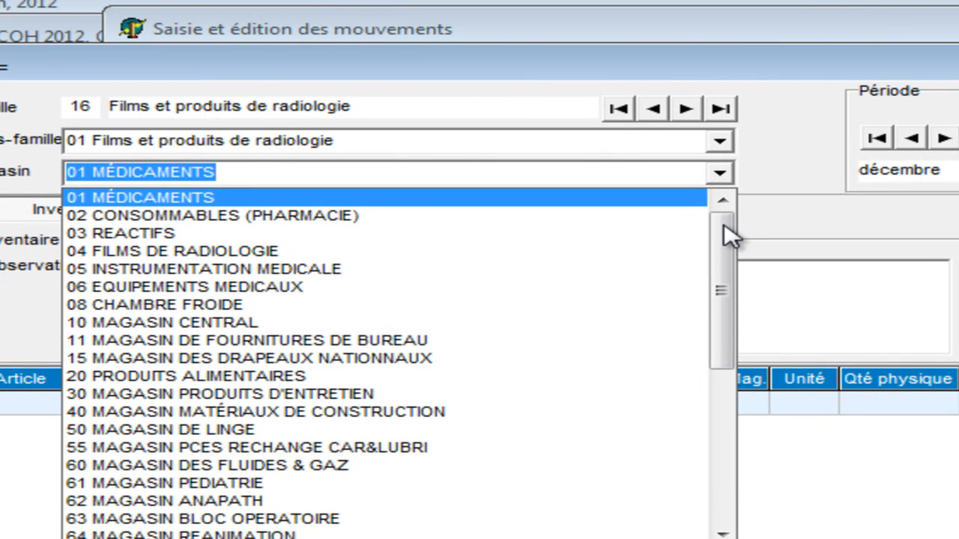
pyautogui.moveTo(730, 236); pyautogui.dragTo(720, 218)
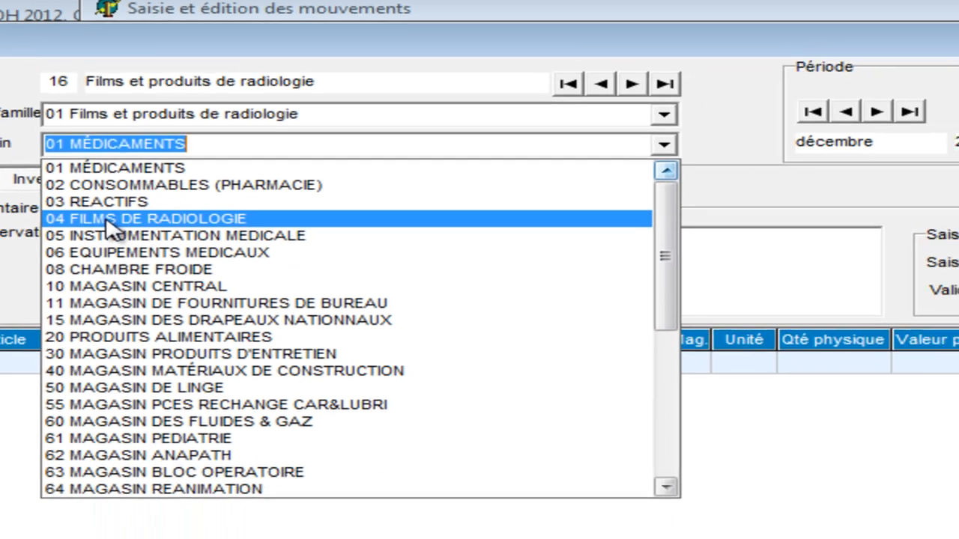
pyautogui.click(134, 253)
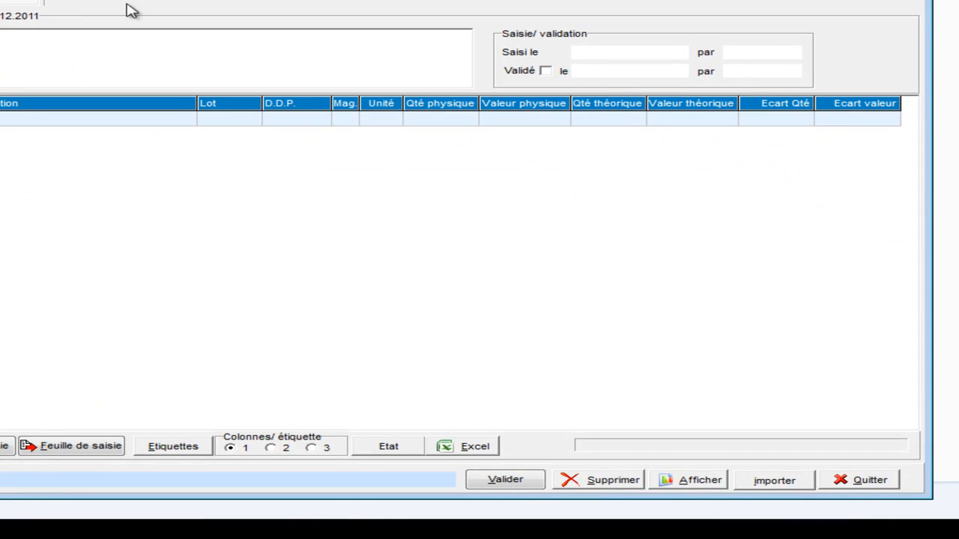
# Export the inventory's entry sheet (Feuille de saisie) to the desktop as an .xls file named 16_film_01_mag04.
pyautogui.click(97, 448)
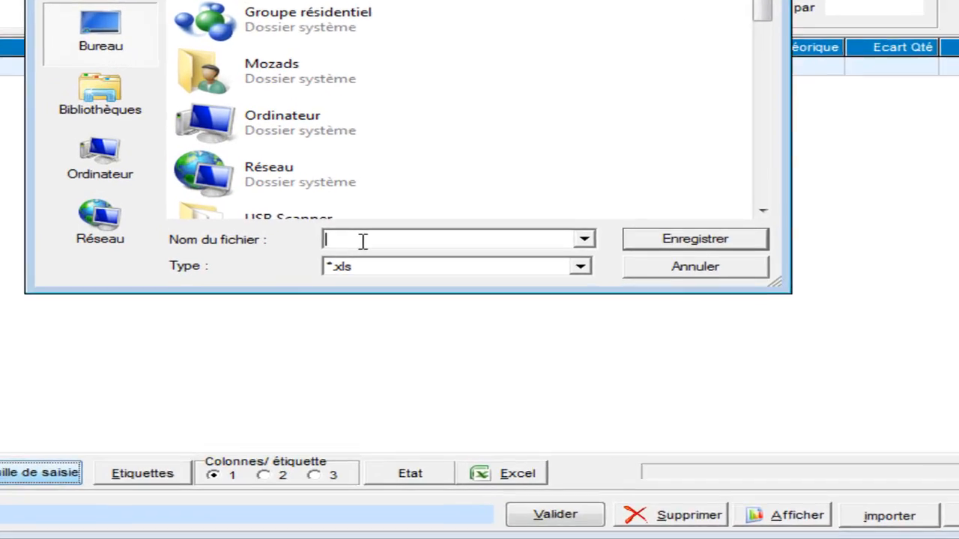
pyautogui.write('1_')
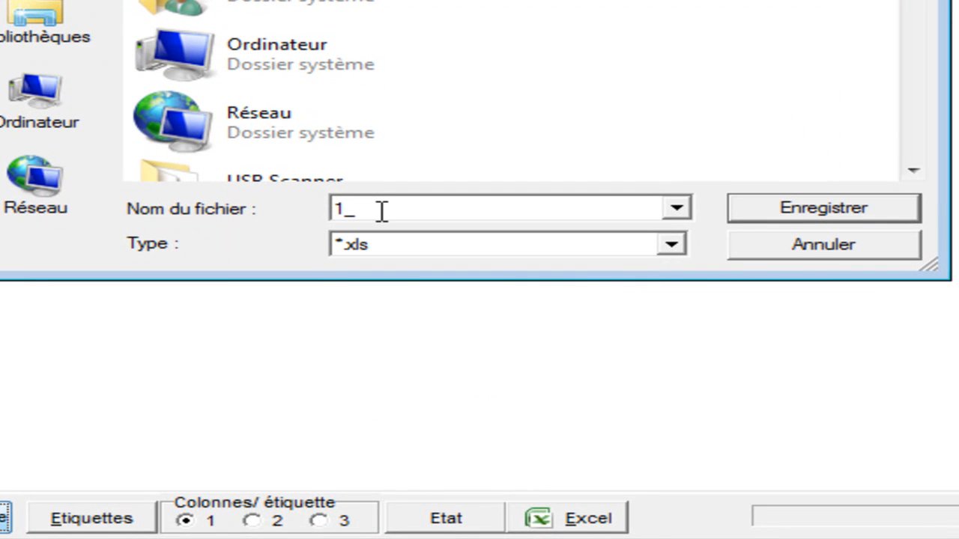
pyautogui.press('BackSpace')
pyautogui.write('6_film_0')
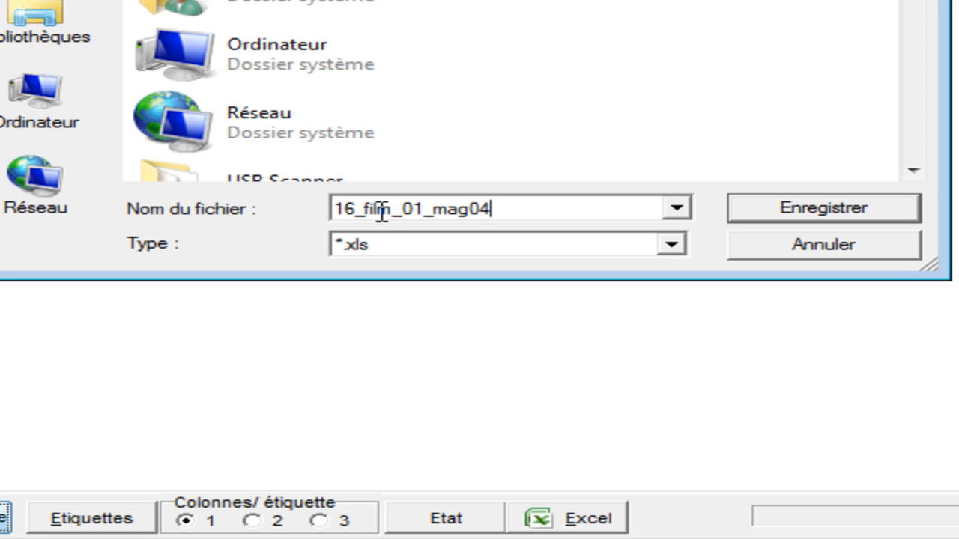
pyautogui.click(800, 208)
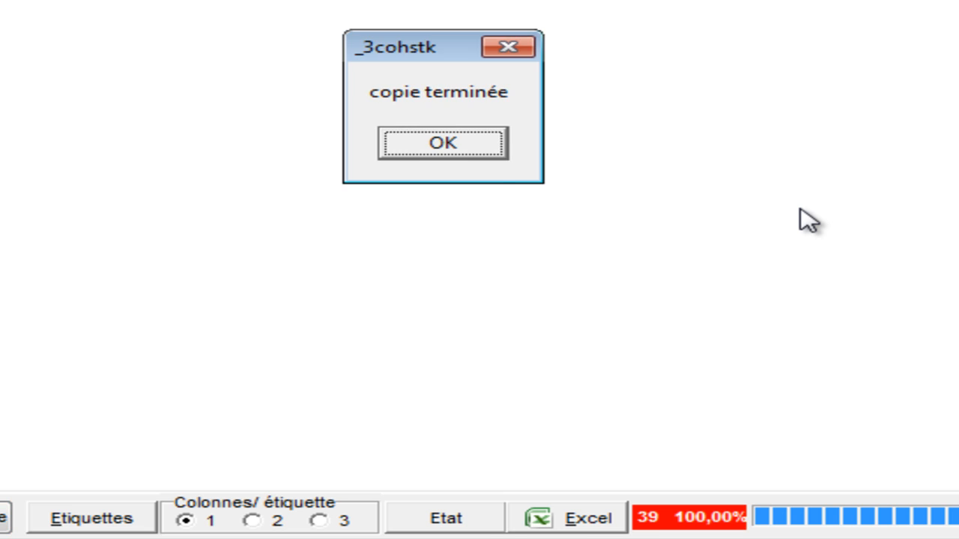
pyautogui.click(485, 142)
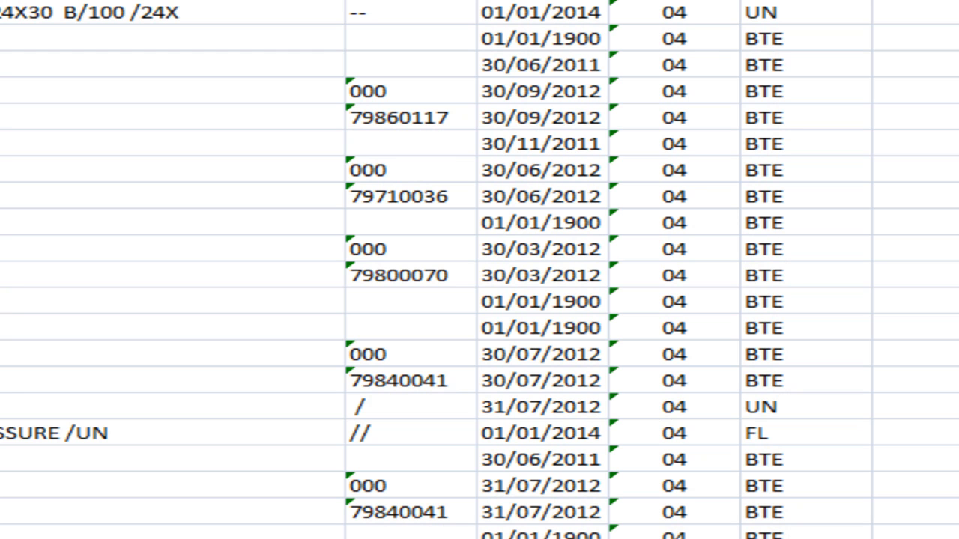
# Copy all QTE THEORIQUE and VALEUR THEORIQUE entries into the QTE PHYSIQUE and VALEUR PHYSIQUE columns, starting at the first article row.
pyautogui.click(480, 70)
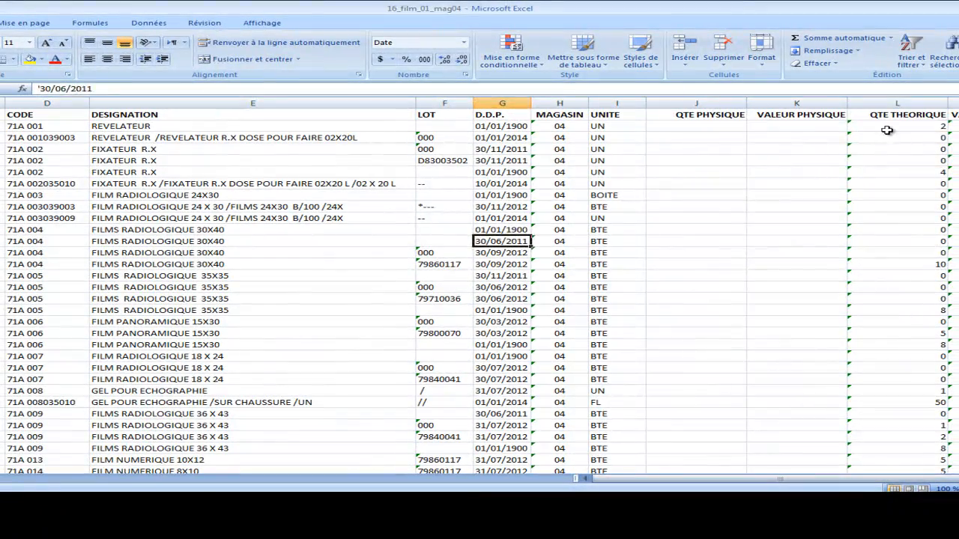
pyautogui.moveTo(889, 128); pyautogui.dragTo(955, 449)
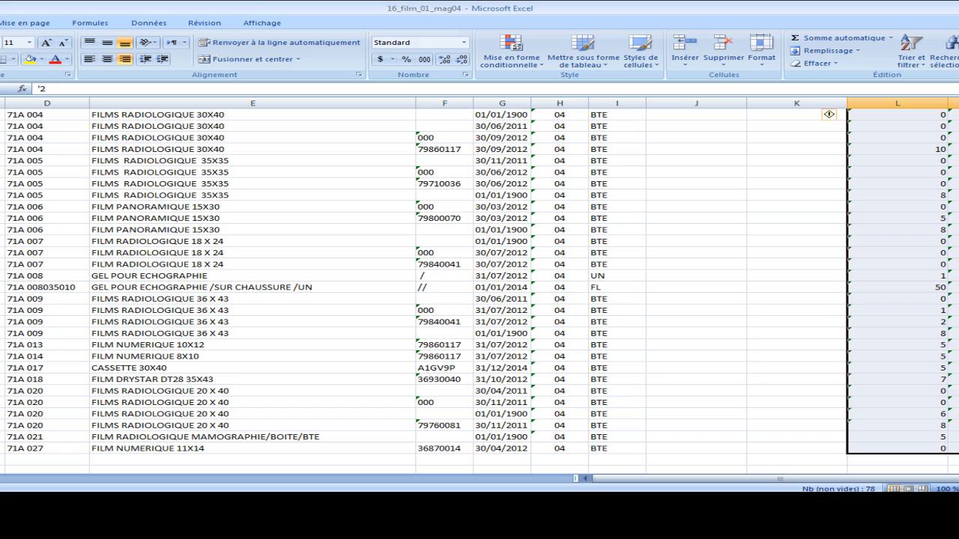
pyautogui.rightClick(878, 389)
pyautogui.click(832, 224)
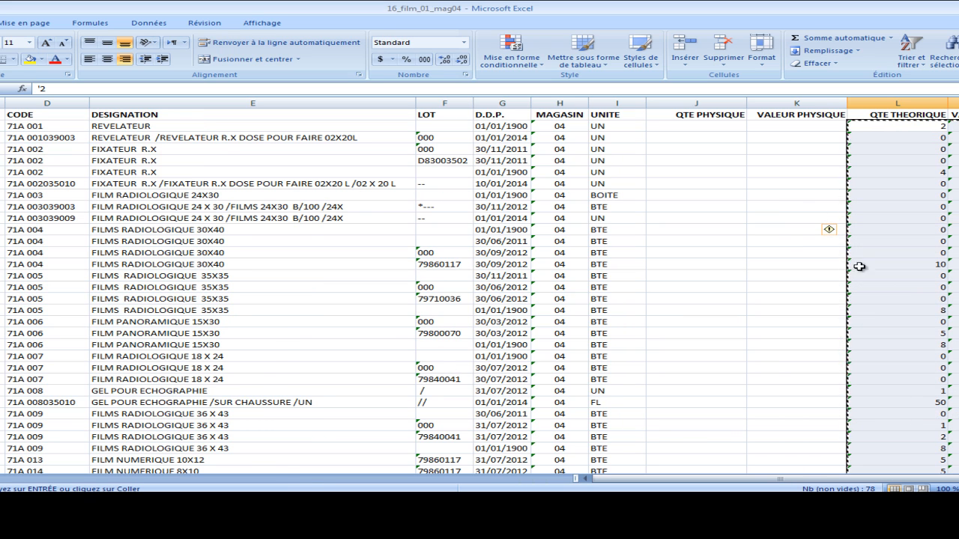
pyautogui.rightClick(684, 127)
pyautogui.click(723, 161)
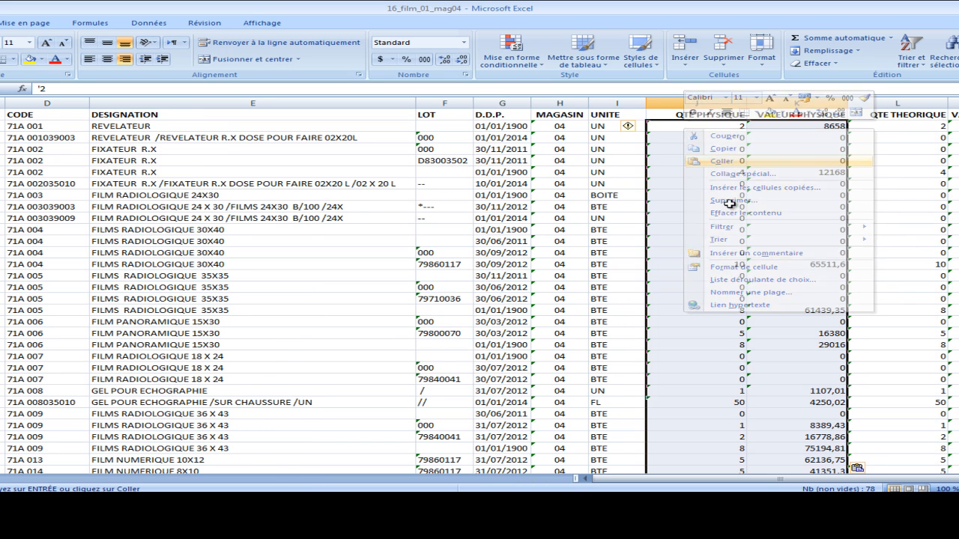
# Set QTE PHYSIQUE to 4 for REVELATEUR (71A 001) and to 1 for FIXATEUR R.X dated 01/01/1900.
pyautogui.click(733, 127)
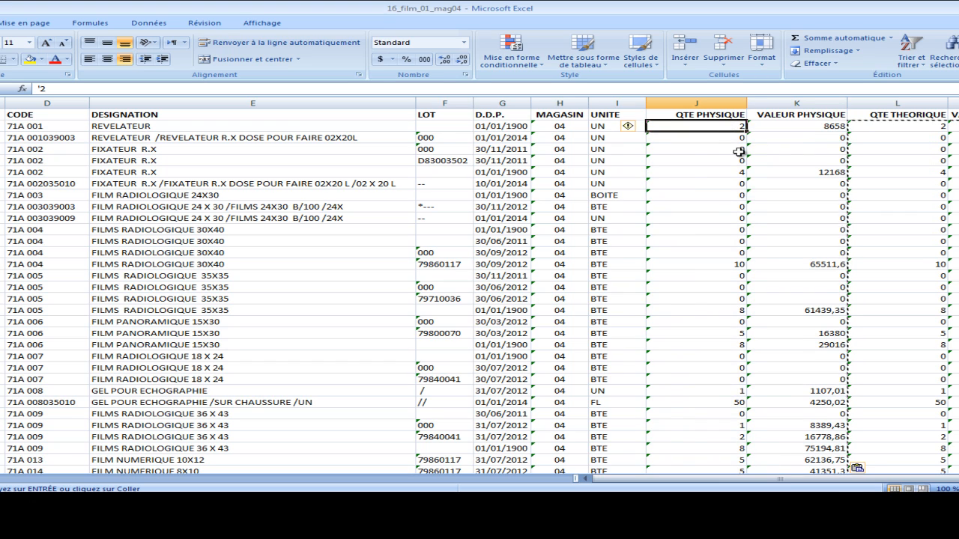
pyautogui.write('4')
pyautogui.press('Return')
pyautogui.press('Up')
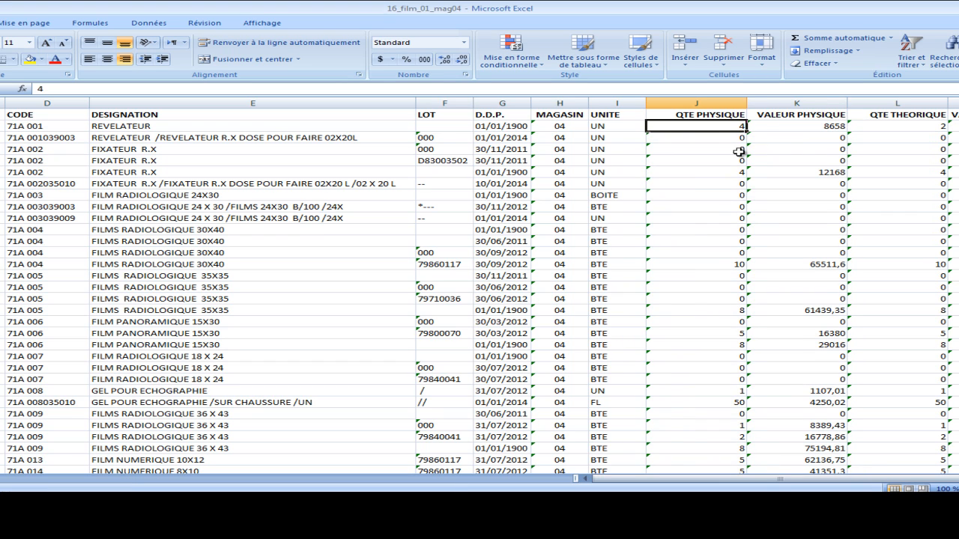
pyautogui.press('Down')
pyautogui.press('Down')
pyautogui.press('Down')
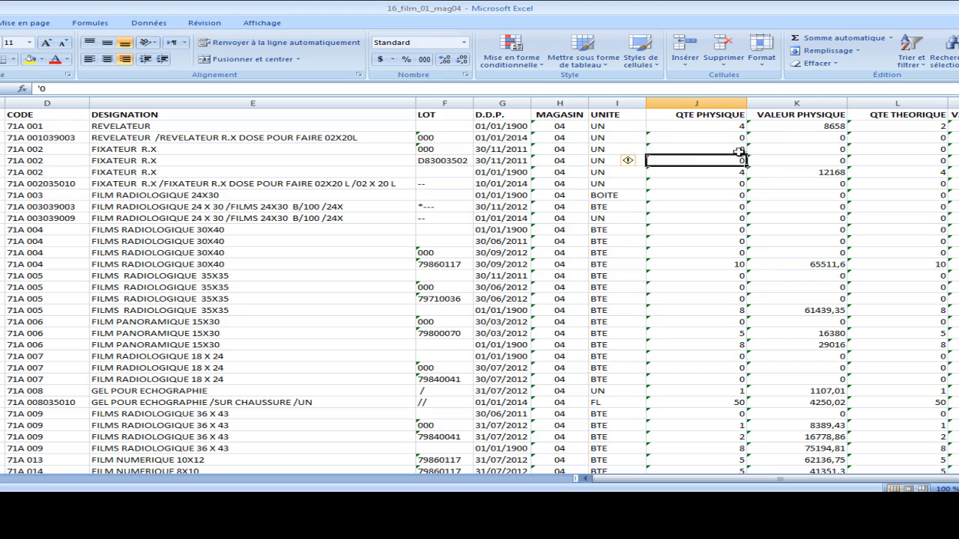
pyautogui.press('Down')
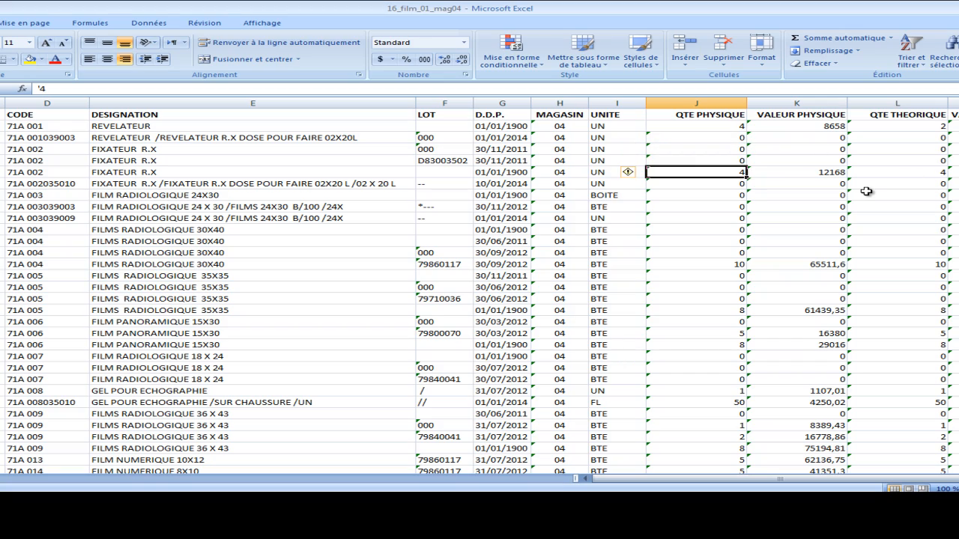
pyautogui.write('1')
pyautogui.press('Return')
# Set QTE PHYSIQUE to 20 for FILMS RADIOLOGIQUE 30X40, lot 79860117.
pyautogui.press('Down')
pyautogui.press('Down')
pyautogui.press('Down')
pyautogui.press('Down')
pyautogui.press('Down')
pyautogui.press('Down')
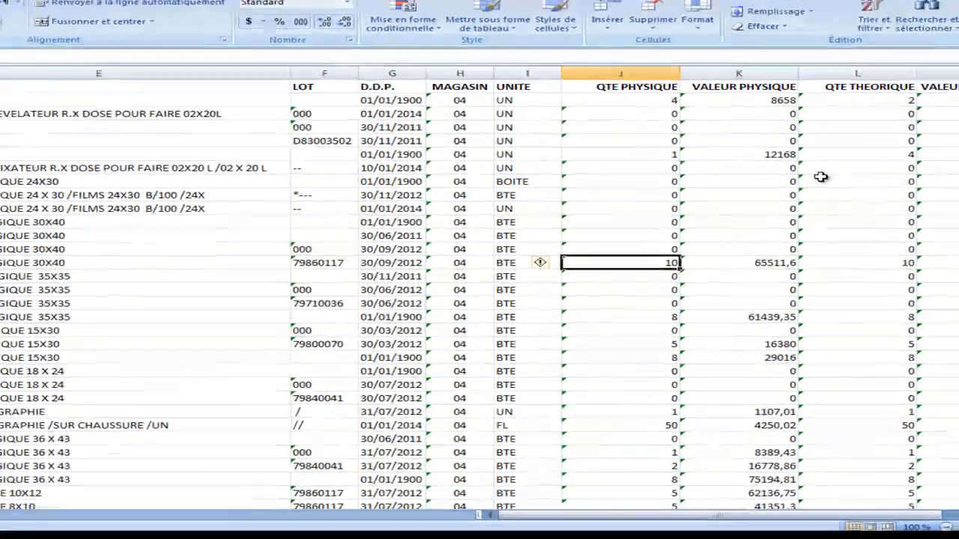
pyautogui.write('20')
pyautogui.press('Return')
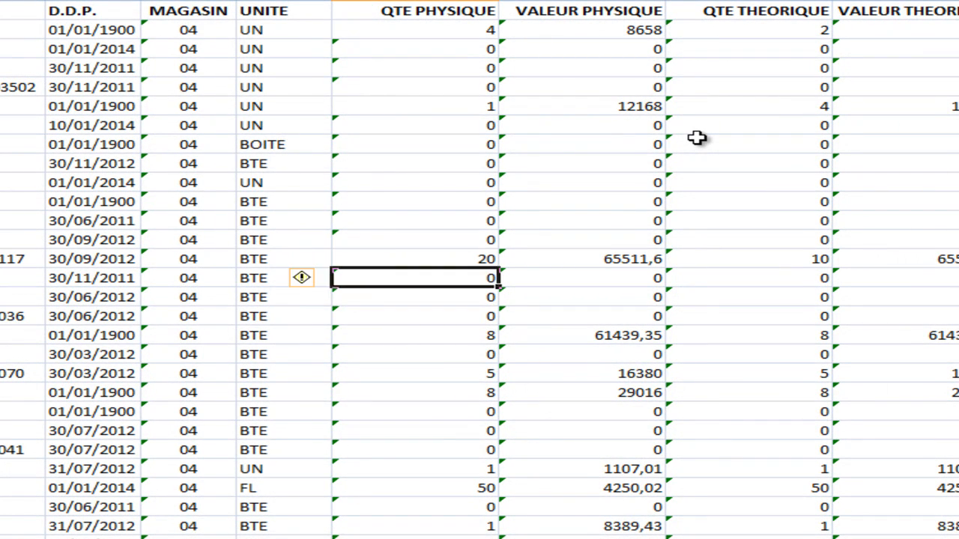
# Set QTE PHYSIQUE to 6 for FILMS RADIOLOGIQUE 35X35 and 18 for FILM PANORAMIQUE 15X30, both dated 01/01/1900.
pyautogui.press('Down')
pyautogui.press('Down')
pyautogui.press('Down')
pyautogui.write('6')
pyautogui.press('Return')
pyautogui.press('Down')
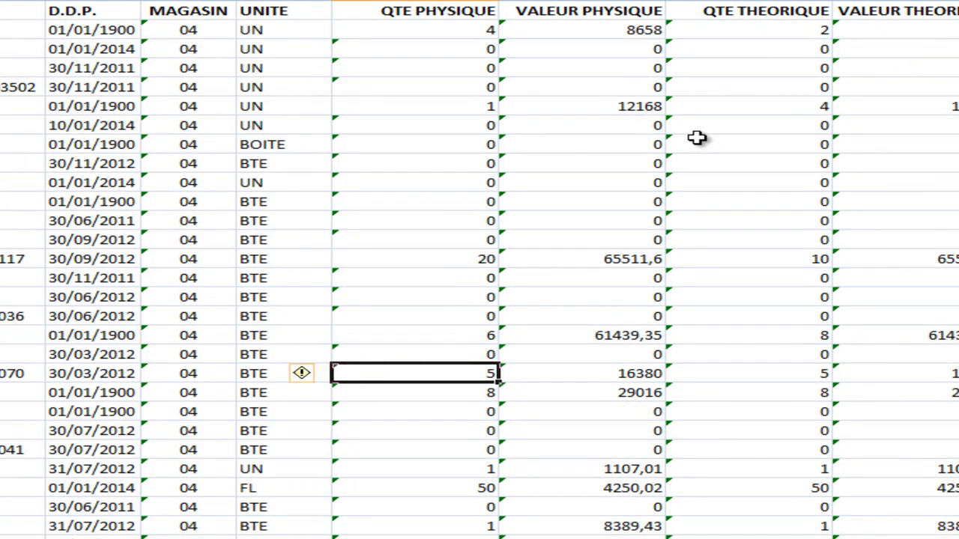
pyautogui.press('Down')
pyautogui.press('Down')
pyautogui.press('Up')
pyautogui.write('18')
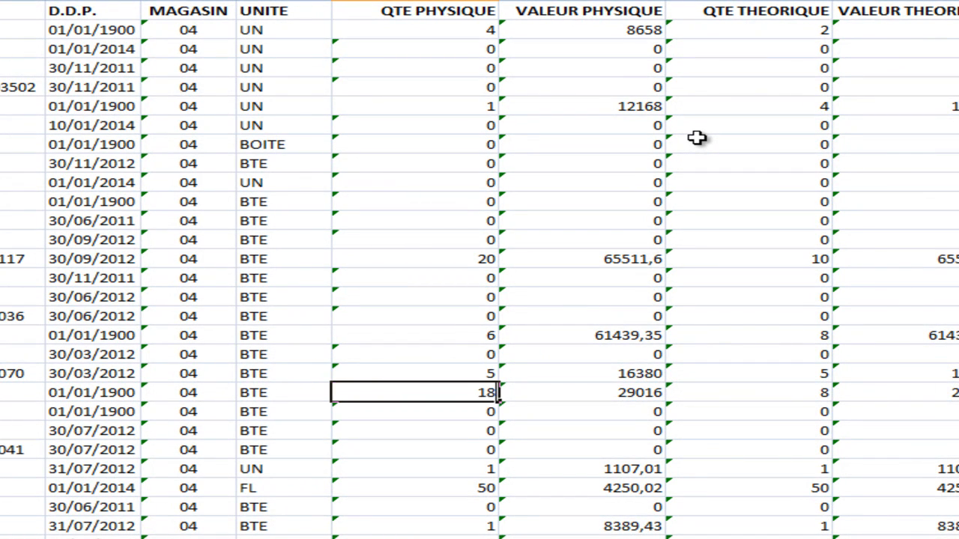
pyautogui.press('Return')
# Set QTE PHYSIQUE to 12 for the MAMOGRAPHIE film, 15 for 20 X 40 films lot 79760081, and 16 for those dated 01/01/1900.
pyautogui.press('Down')
pyautogui.press('Down')
pyautogui.press('Down')
pyautogui.press('Down')
pyautogui.press('Down')
pyautogui.press('Down')
pyautogui.press('Down')
pyautogui.press('Down')
pyautogui.press('Down')
pyautogui.press('Down')
pyautogui.press('Down')
pyautogui.press('Down')
pyautogui.press('Down')
pyautogui.press('Down')
pyautogui.press('Down')
pyautogui.press('Down')
pyautogui.press('Down')
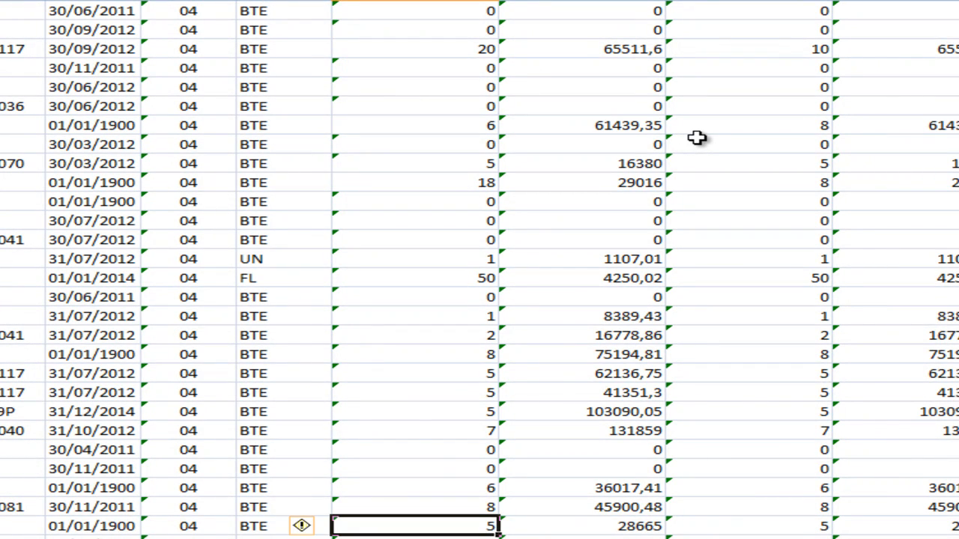
pyautogui.write('12')
pyautogui.press('Up')
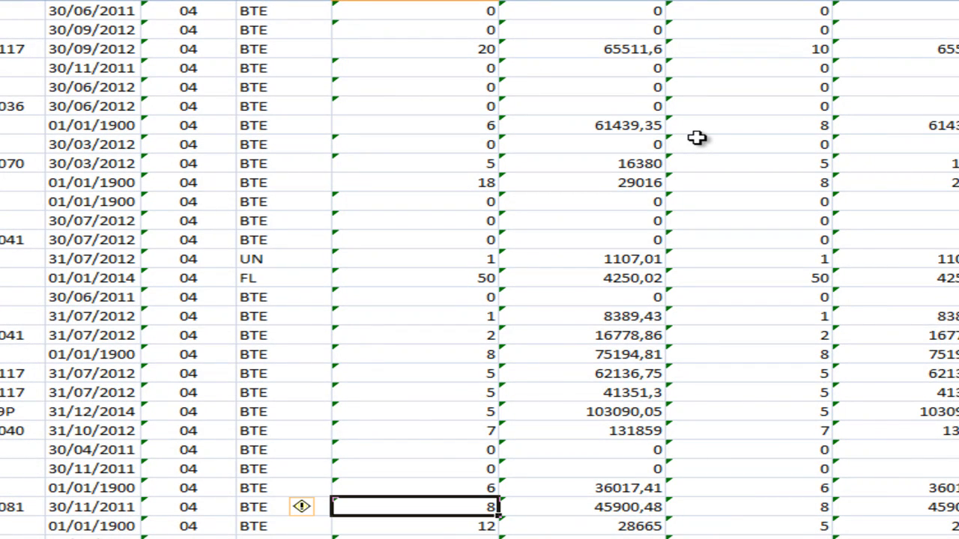
pyautogui.write('15')
pyautogui.press('Up')
pyautogui.write('16')
pyautogui.press('Up')
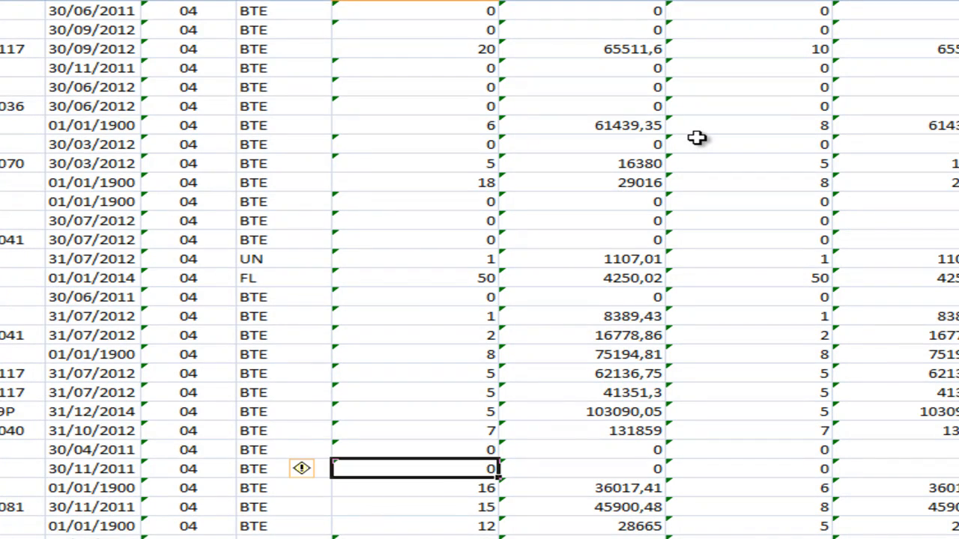
# Set VALEUR PHYSIQUE to 20015 for FILM PANORAMIQUE 15X30 dated 01/01/1900.
pyautogui.press('Up')
pyautogui.press('Up')
pyautogui.press('Right')
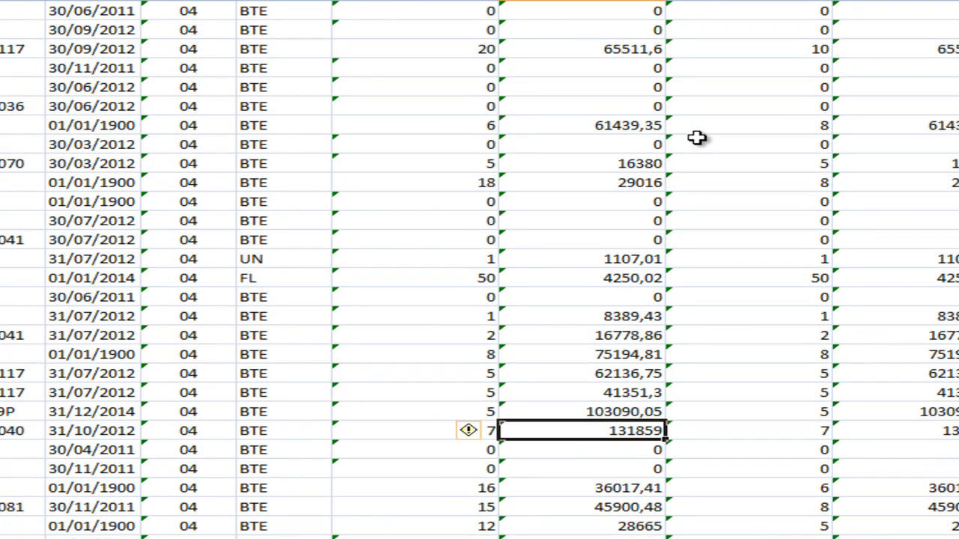
pyautogui.press('Up')
pyautogui.press('Up')
pyautogui.press('Up')
pyautogui.press('Up')
pyautogui.press('Up')
pyautogui.press('Up')
pyautogui.press('Up')
pyautogui.press('Up')
pyautogui.press('Up')
pyautogui.press('Up')
pyautogui.press('Up')
pyautogui.press('Up')
pyautogui.press('Up')
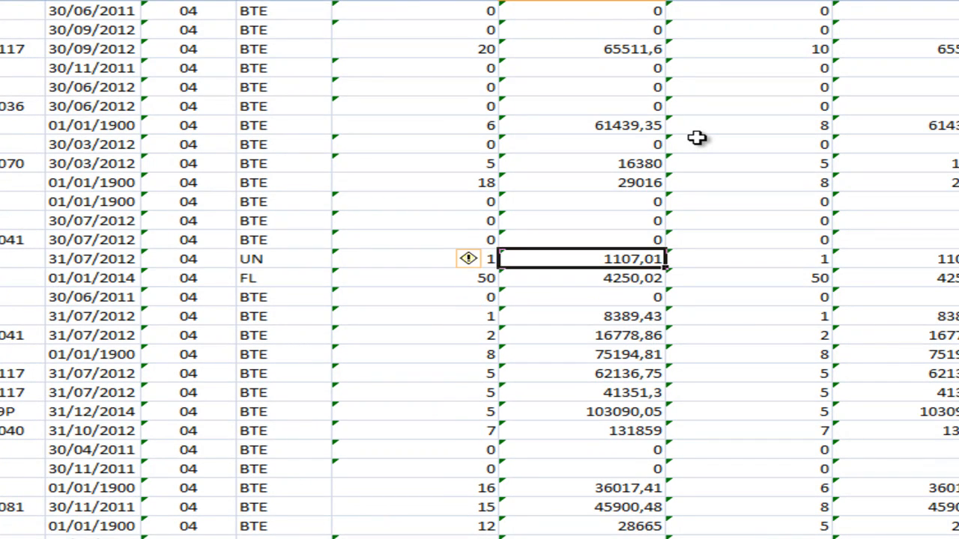
pyautogui.scroll(4, 677, 163)
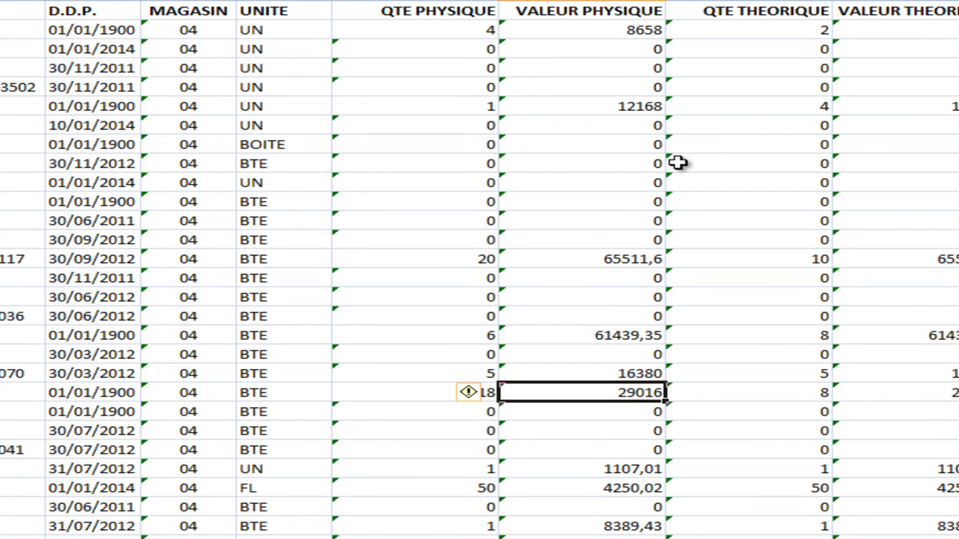
pyautogui.write('20')
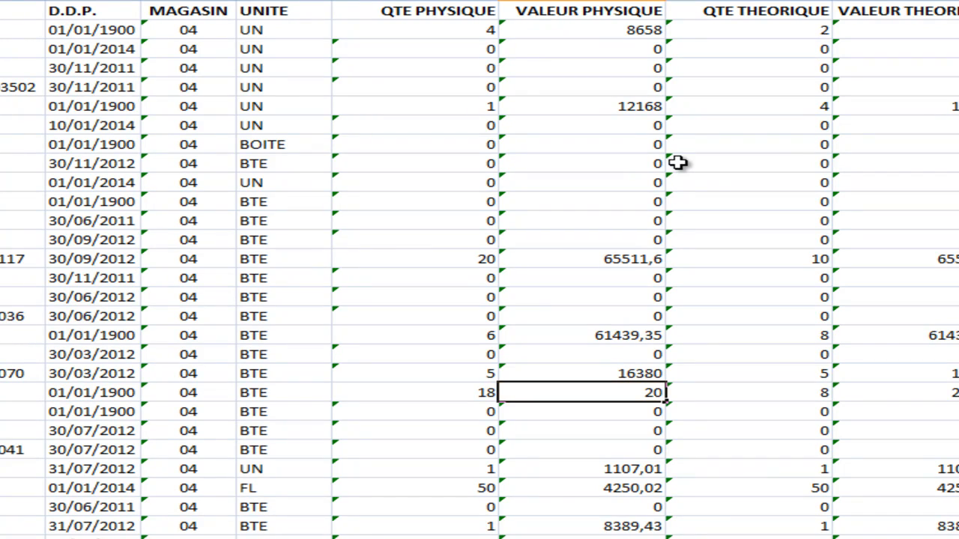
pyautogui.write('015')
pyautogui.press('Up')
# Set VALEUR PHYSIQUE to 26380 for FILM PANORAMIQUE 15X30, lot 79800070.
pyautogui.press('Up')
pyautogui.press('Down')
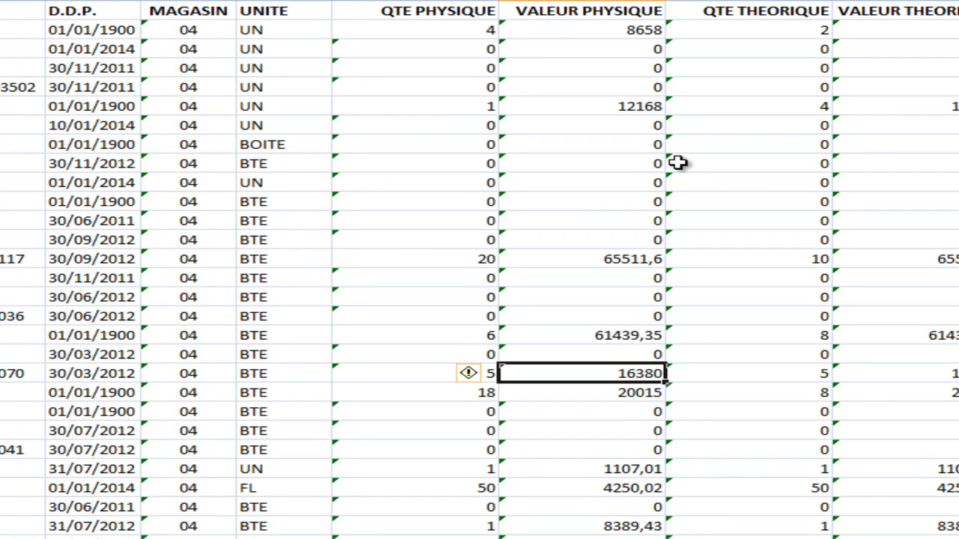
pyautogui.write('26')
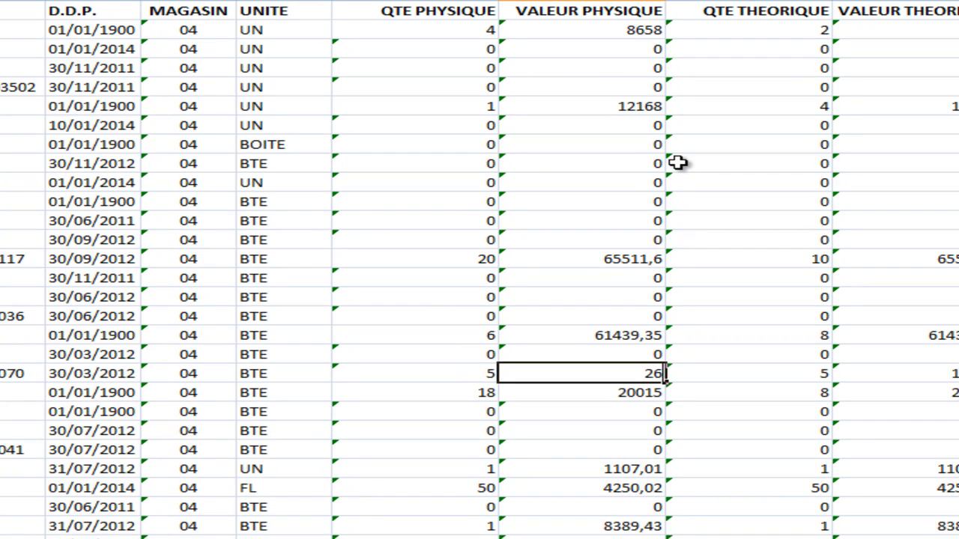
pyautogui.write('380')
pyautogui.press('Up')
pyautogui.press('Up')
pyautogui.press('Up')
pyautogui.press('Up')
pyautogui.press('Up')
pyautogui.press('Up')
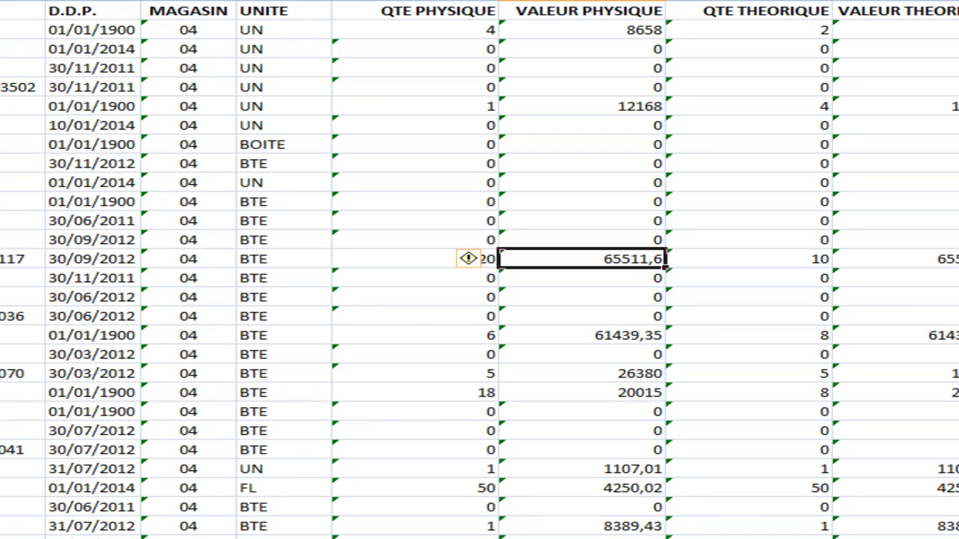
# Save the corrected workbook as 16_film_01_mag04_ecart in Excel 97-2003 format in the Bureau folder.
pyautogui.hotkey('alt', 'Tab')
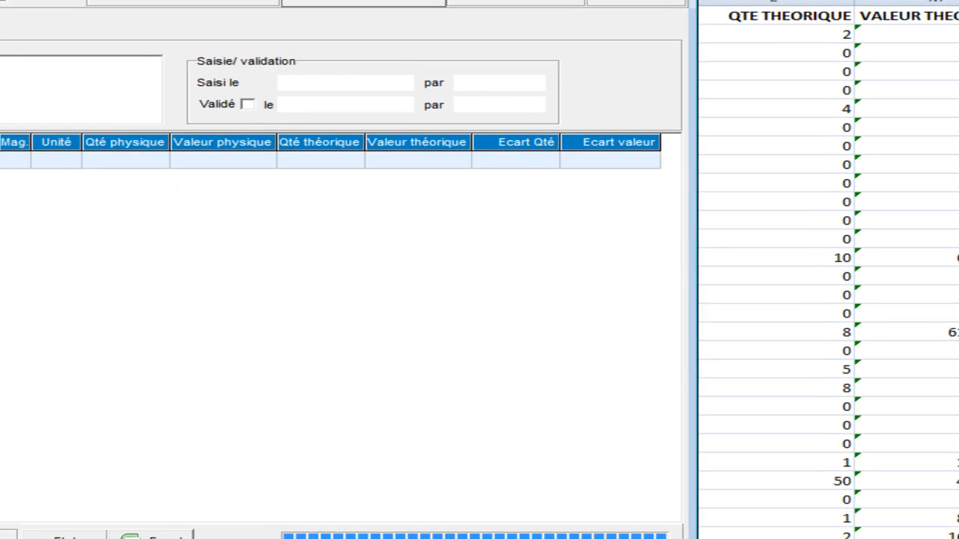
pyautogui.click(956, 439)
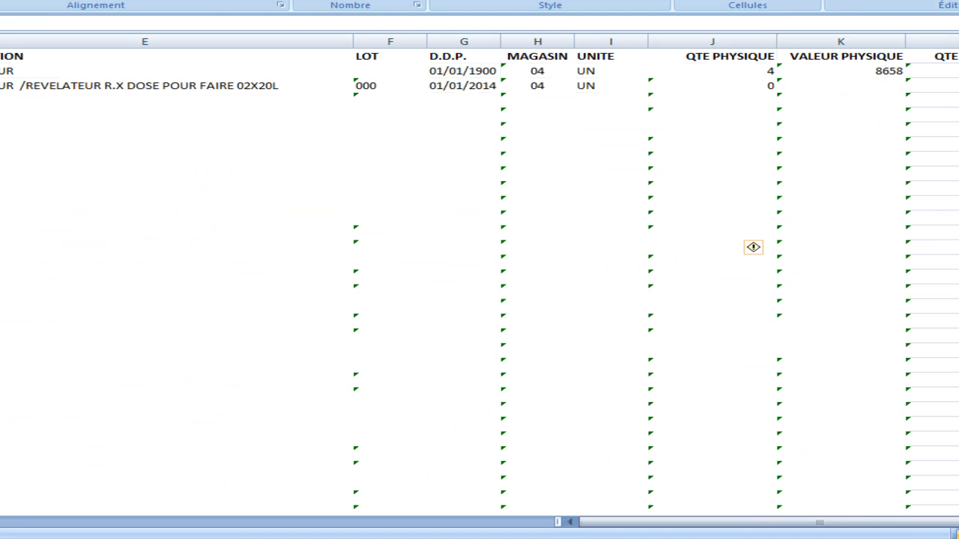
pyautogui.moveTo(0, 0); pyautogui.dragTo(20, 2)
pyautogui.click(2, 3)
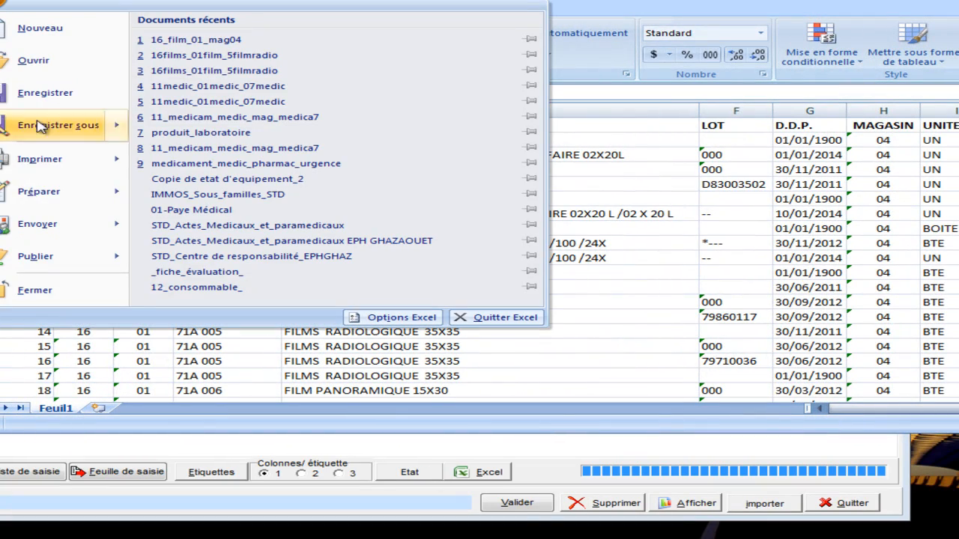
pyautogui.moveTo(52, 127)
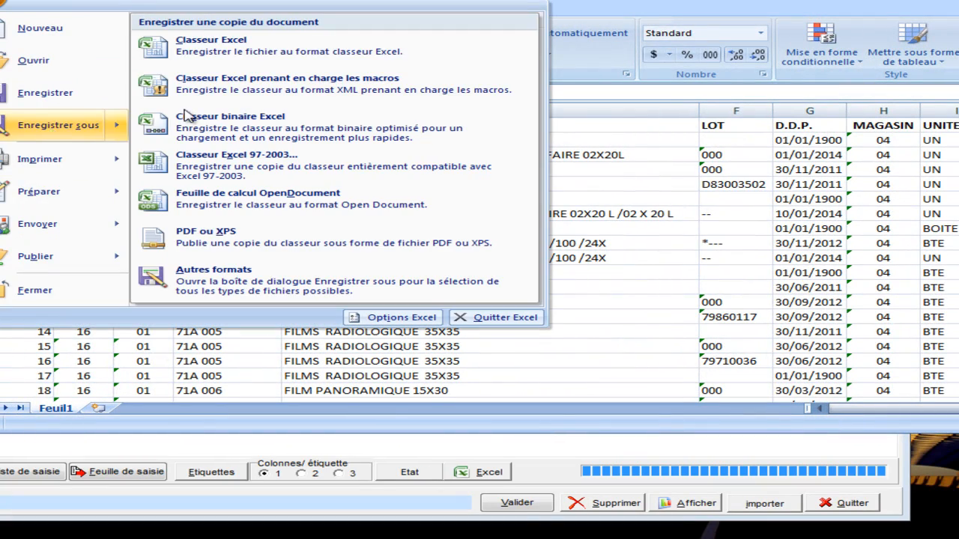
pyautogui.click(255, 160)
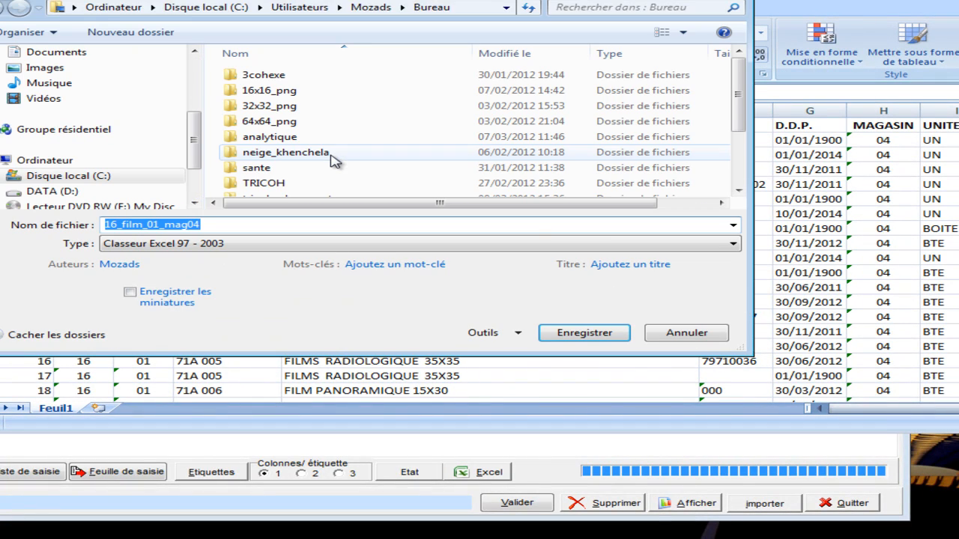
pyautogui.click(214, 225)
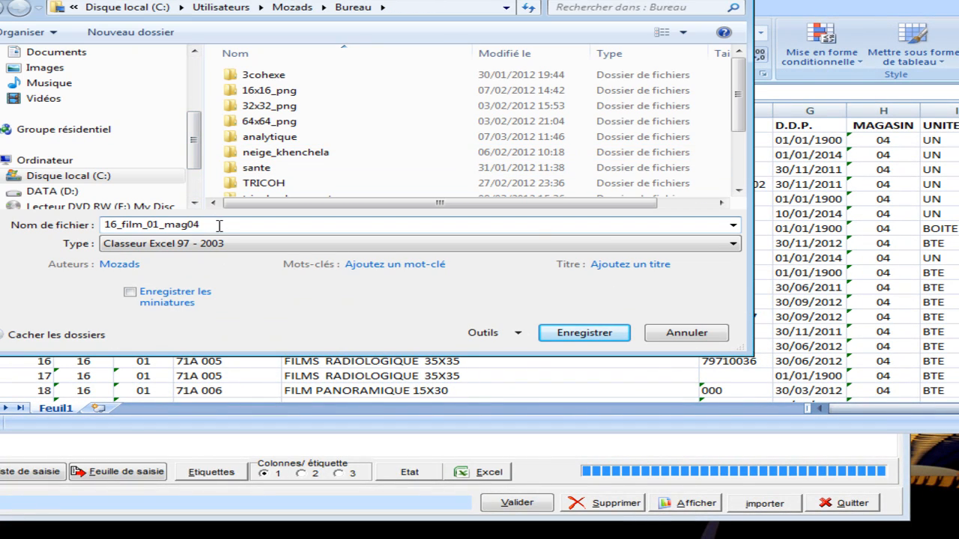
pyautogui.moveTo(195, 151); pyautogui.dragTo(194, 81)
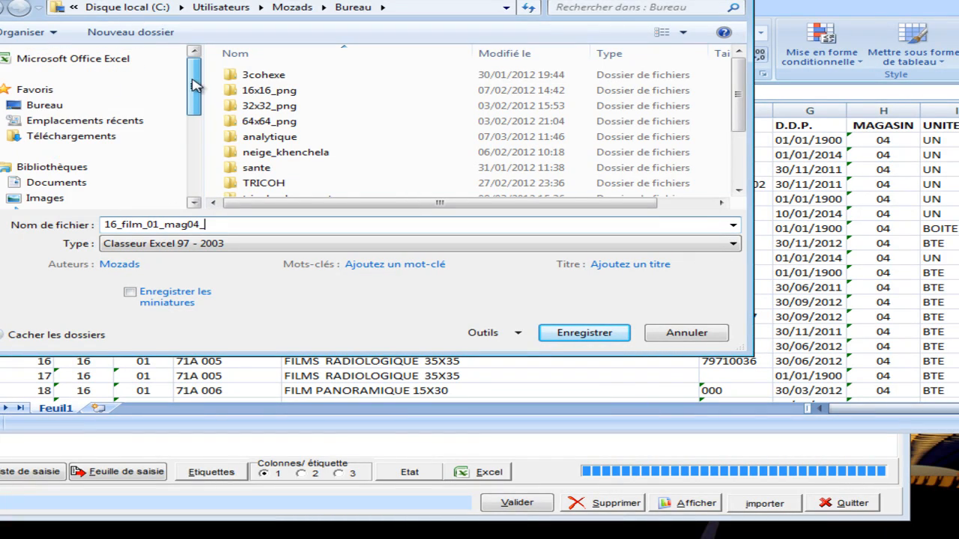
pyautogui.click(97, 108)
pyautogui.click(242, 231)
pyautogui.click(242, 232)
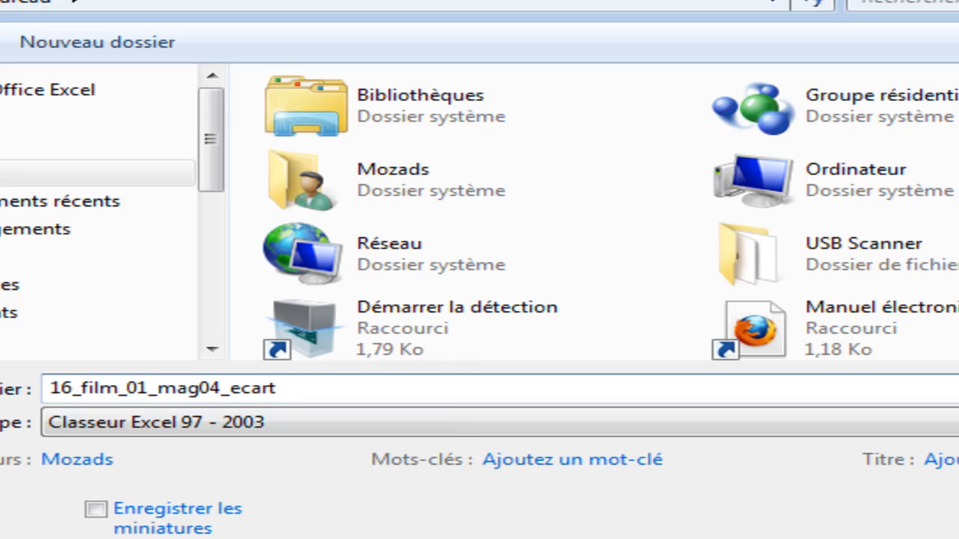
pyautogui.press('Return')
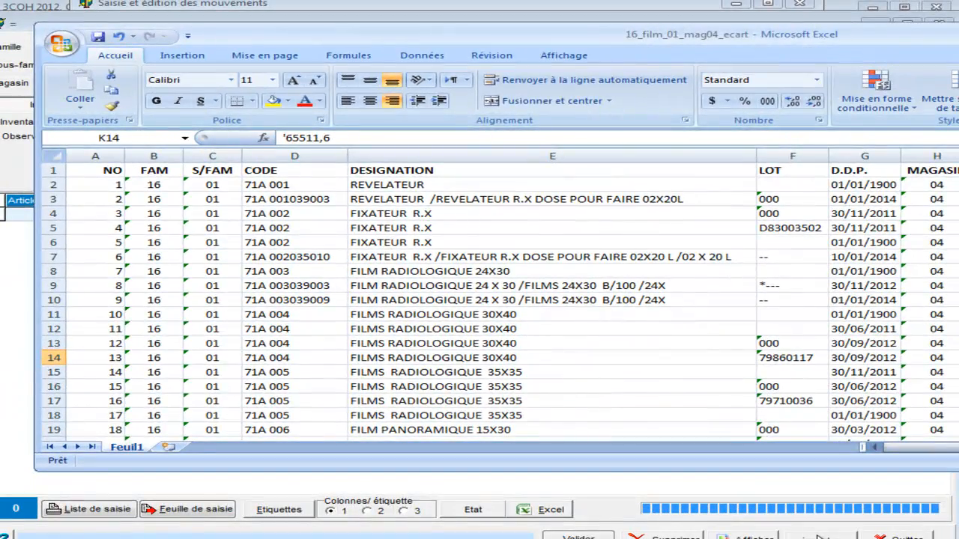
# Switch to 3COH, import 16_film_01_mag04_ecart from Bureau into the inventory of store 04, and save the imported entries.
pyautogui.click(819, 536)
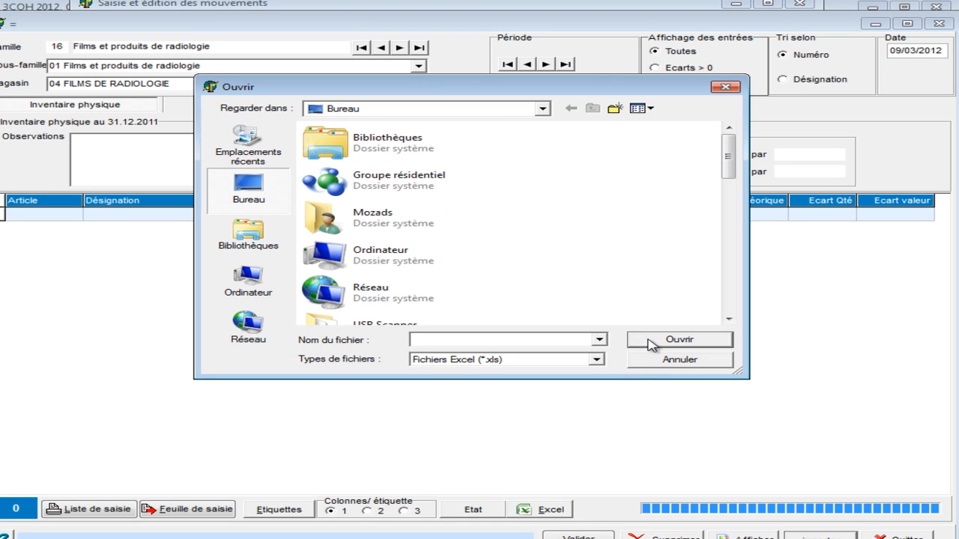
pyautogui.moveTo(733, 159); pyautogui.dragTo(727, 288)
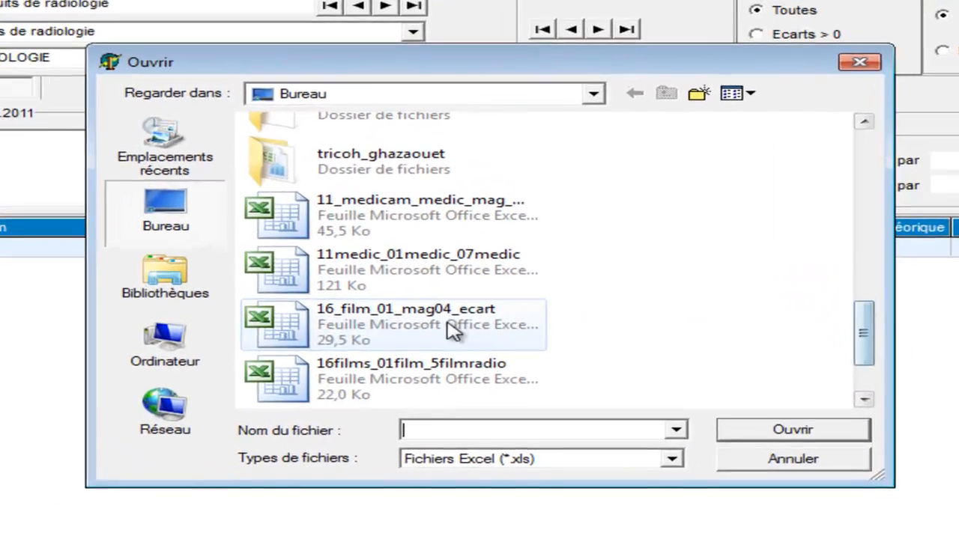
pyautogui.click(370, 270)
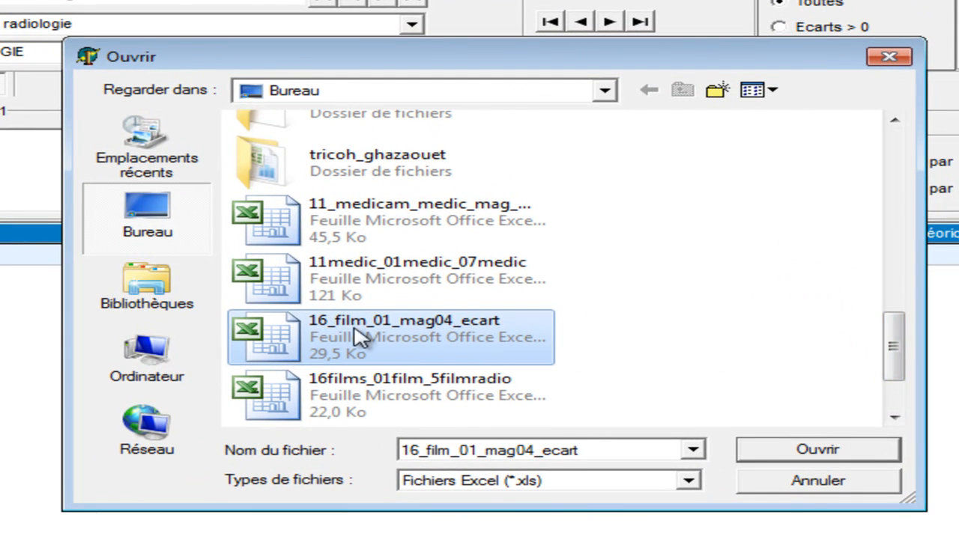
pyautogui.click(764, 451)
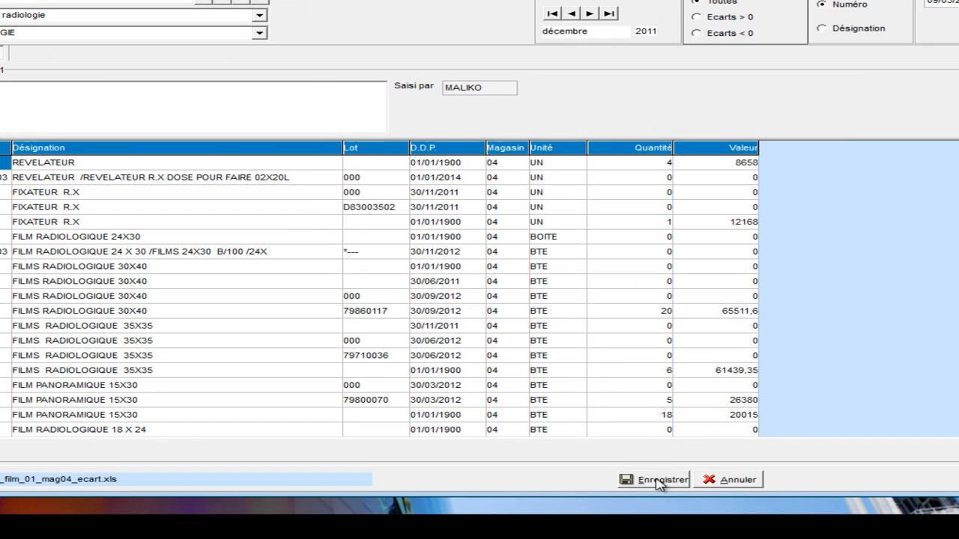
pyautogui.click(668, 482)
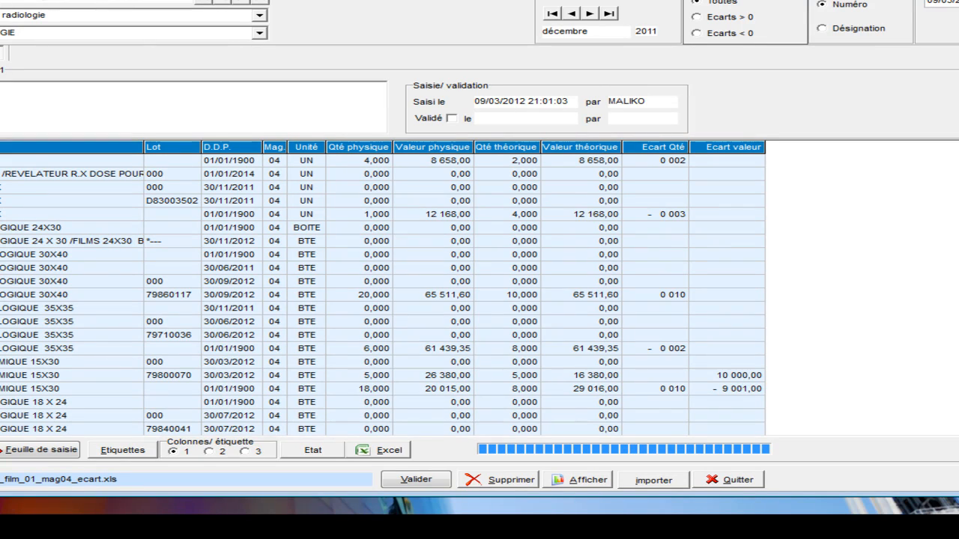
# Review the imported quantity and value gaps, and list only the entries with Ecarts > 0.
pyautogui.scroll(-5, 382, 293)
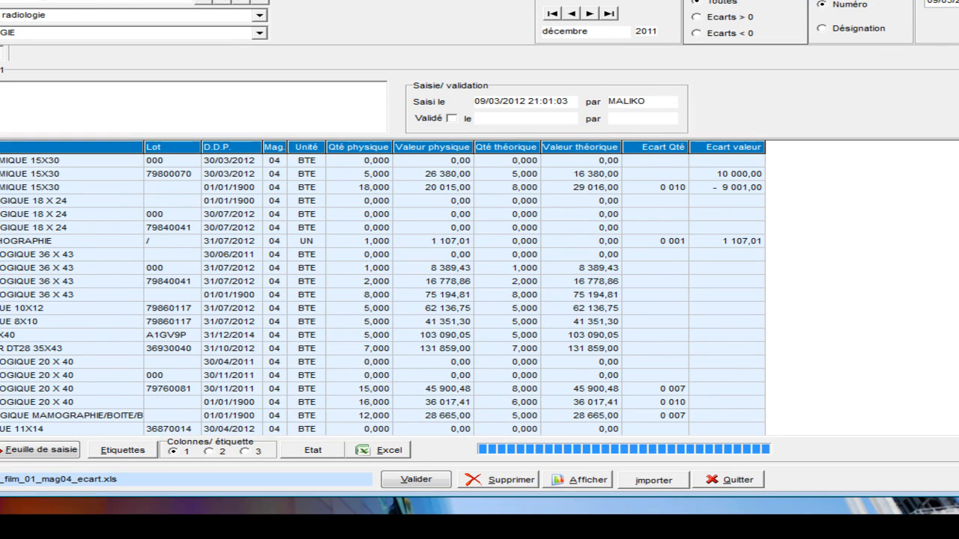
pyautogui.scroll(5, 382, 292)
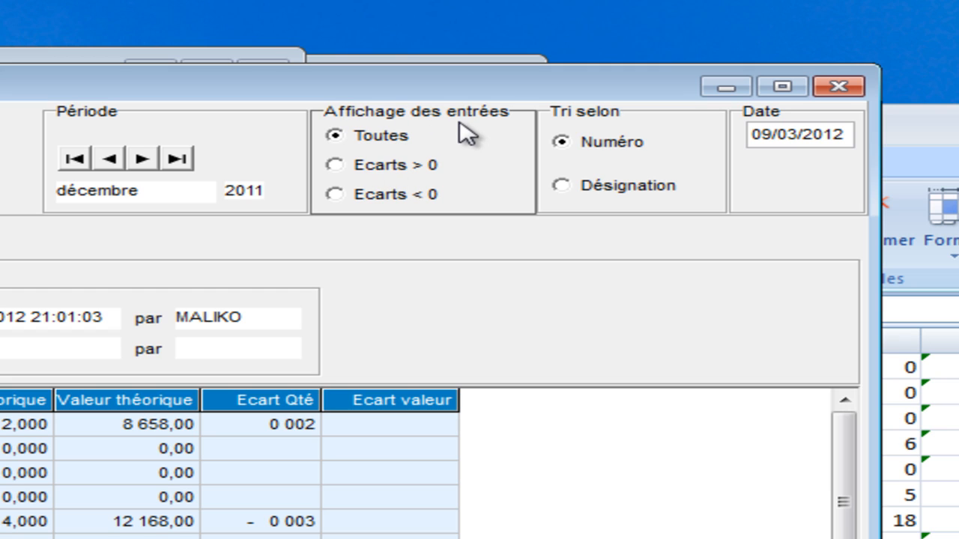
pyautogui.click(347, 167)
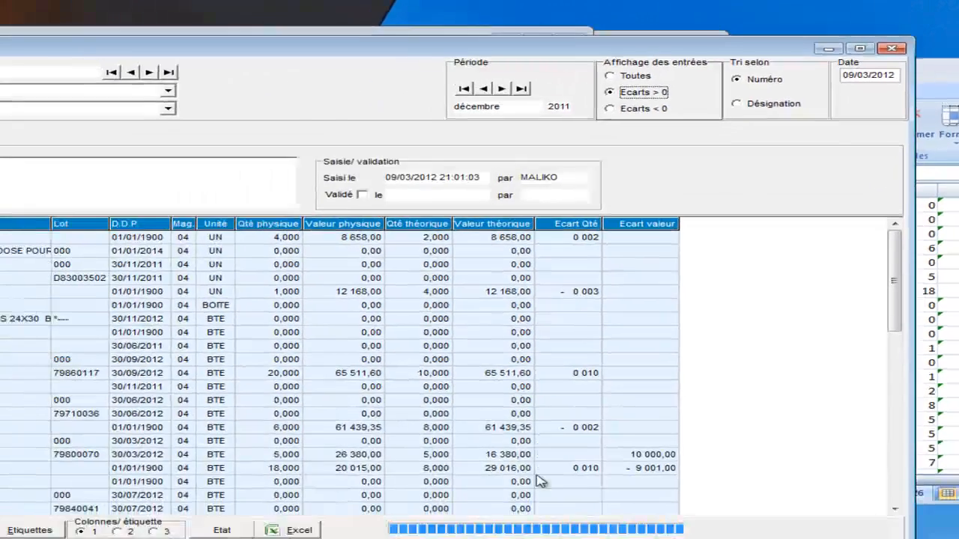
pyautogui.click(531, 523)
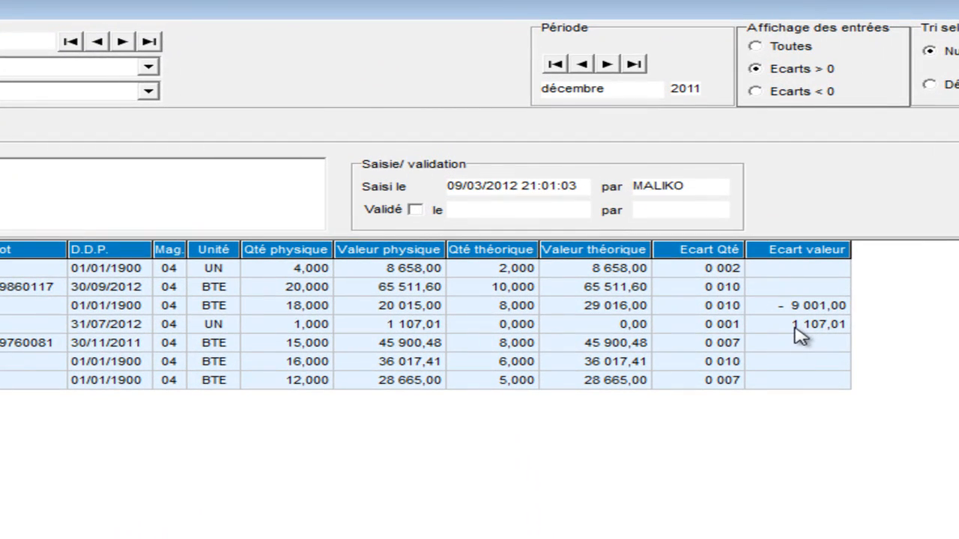
# List only the entries with Ecarts < 0 and compare the physical and theoretical quantities of the BTE entry.
pyautogui.click(785, 93)
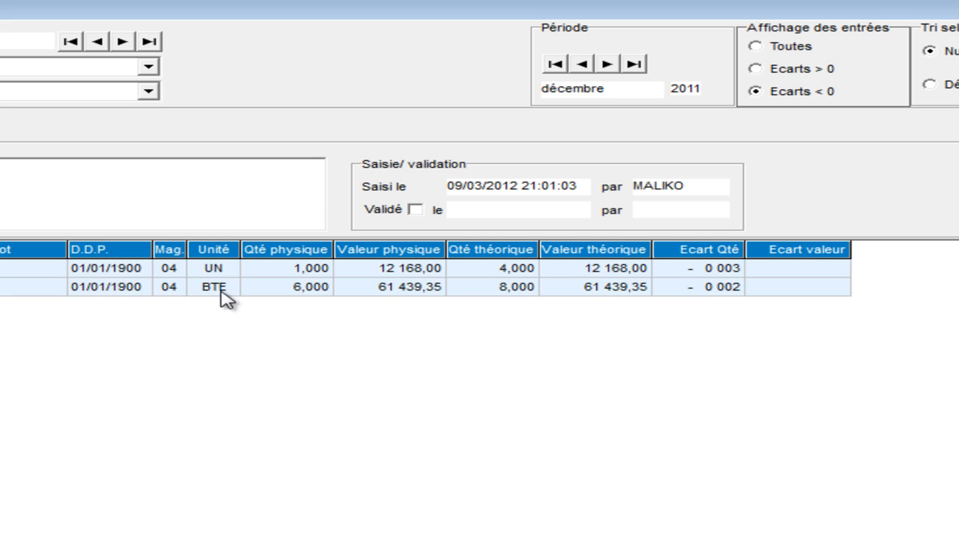
pyautogui.click(300, 294)
pyautogui.click(507, 294)
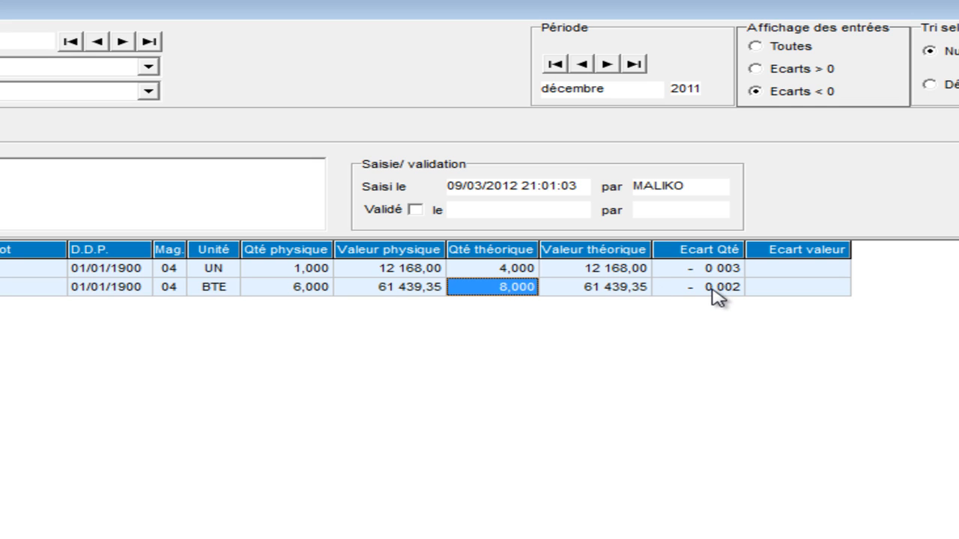
# Display the entries with Ecarts > 0 and export them to Excel in Bureau as 16_film_01_mag04_ecart_positif.
pyautogui.click(770, 70)
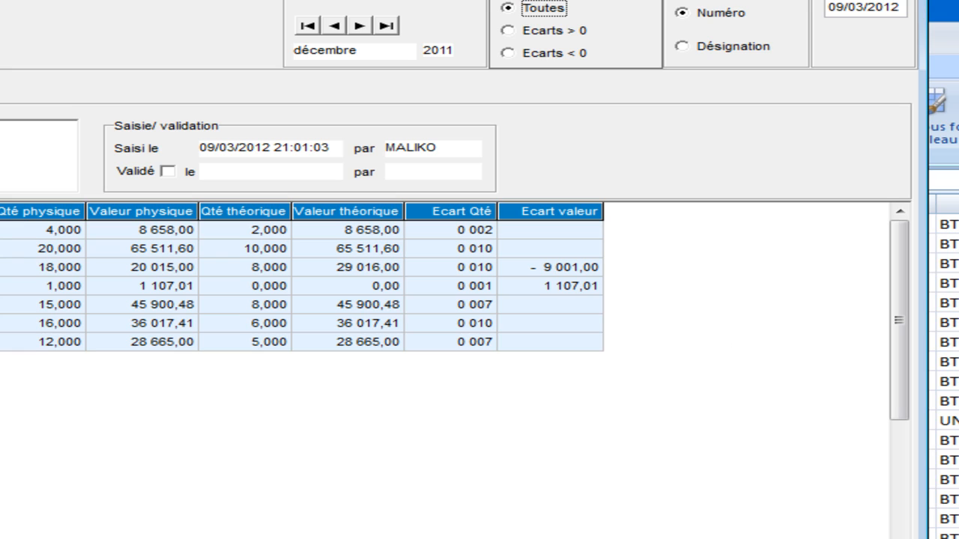
pyautogui.click(534, 38)
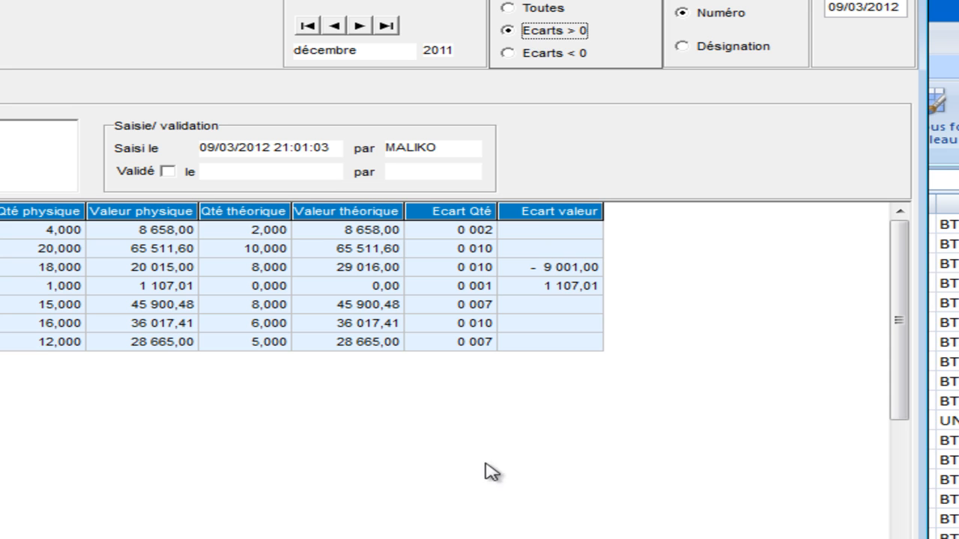
pyautogui.click(382, 523)
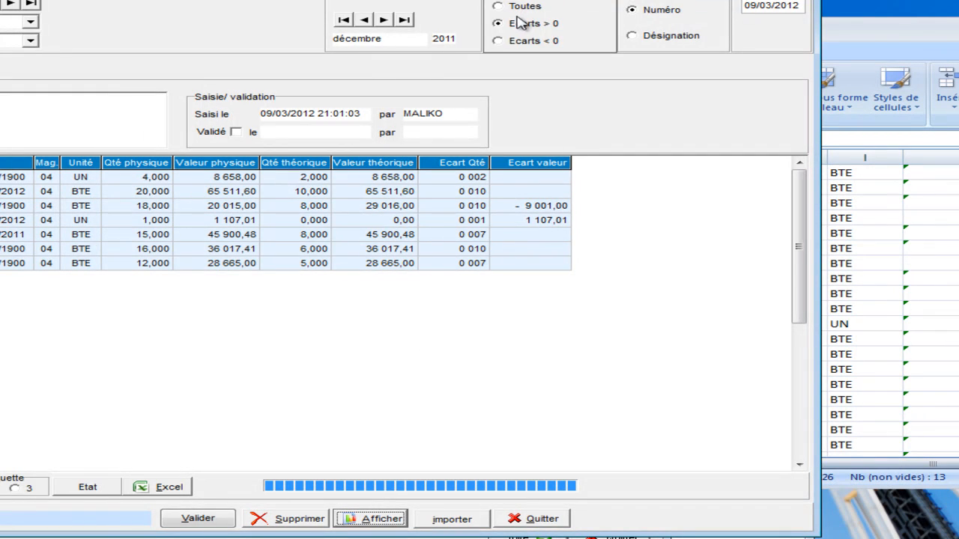
pyautogui.click(170, 489)
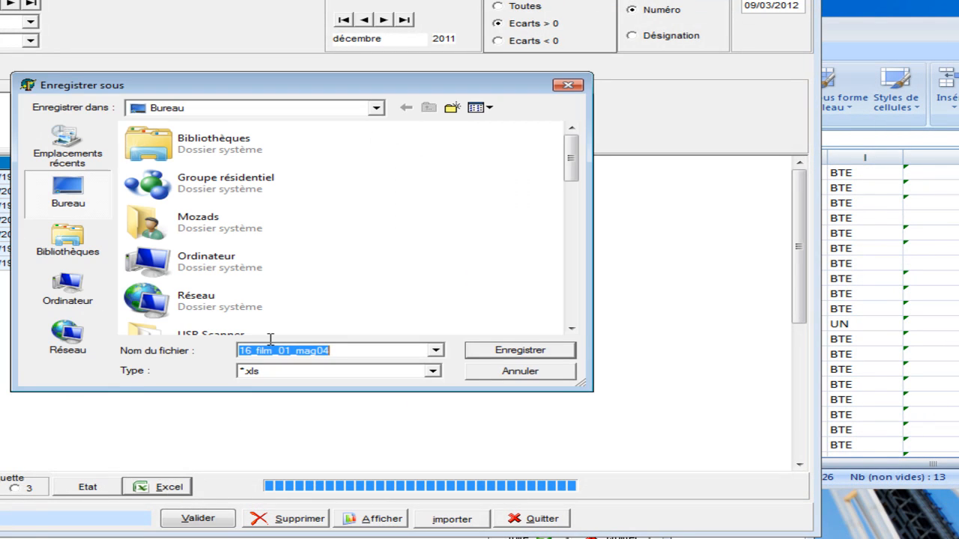
pyautogui.click(345, 350)
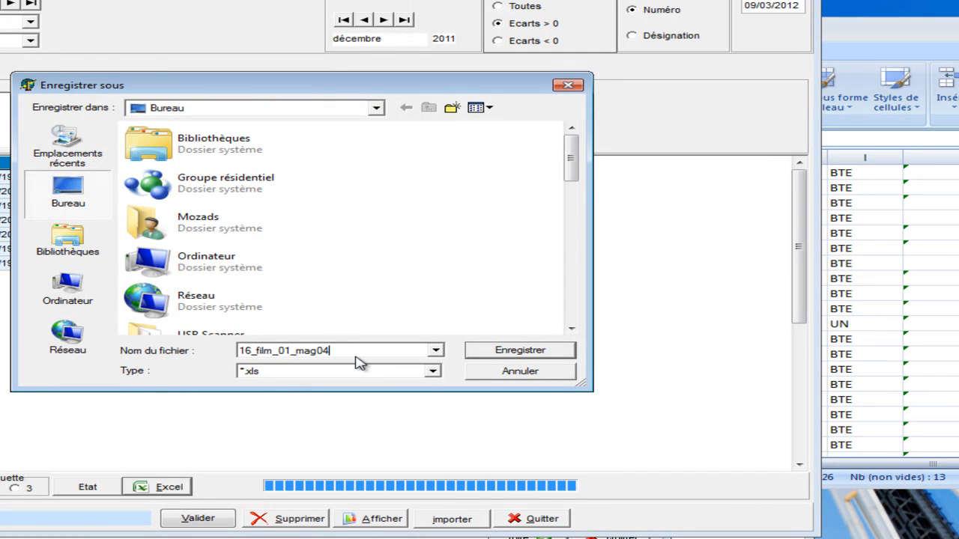
pyautogui.write('_')
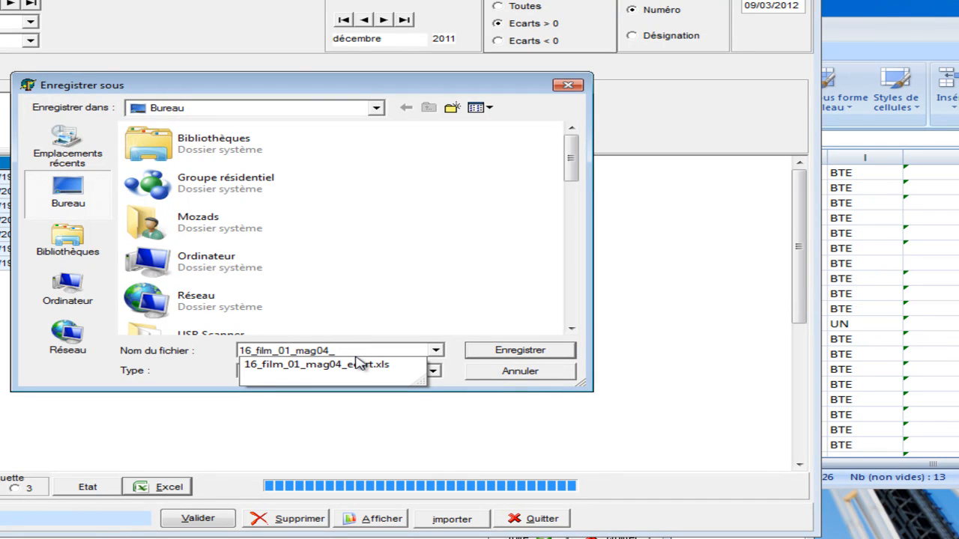
pyautogui.write('ecart_posit')
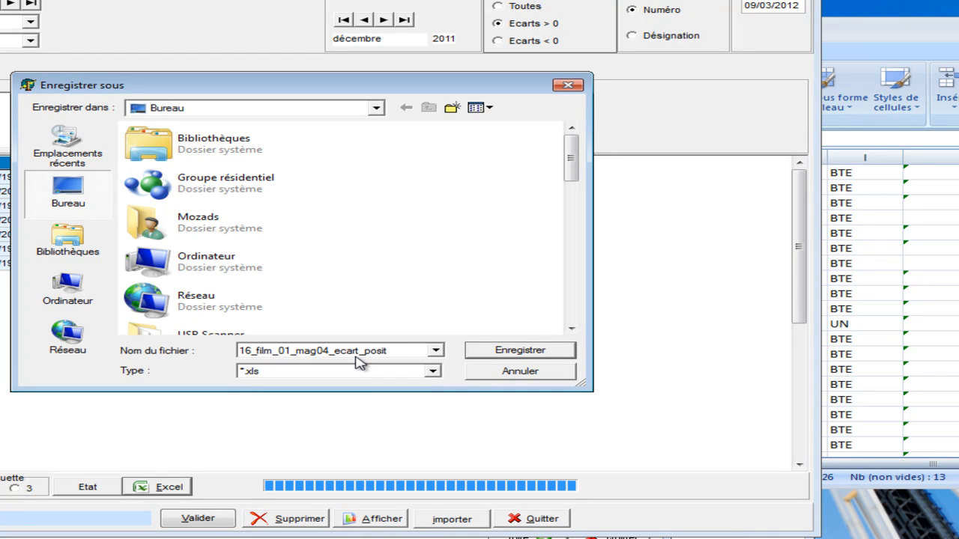
pyautogui.write('if')
pyautogui.click(480, 352)
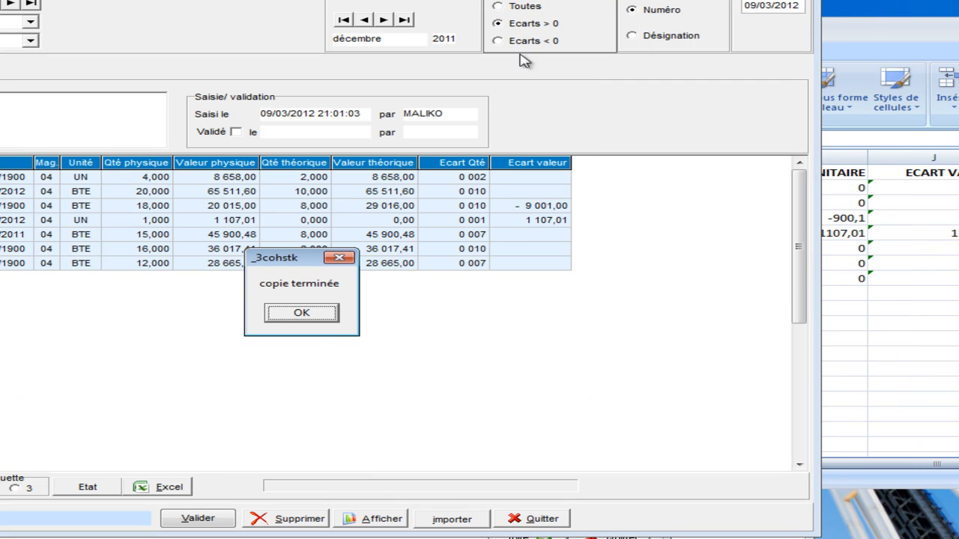
pyautogui.click(301, 314)
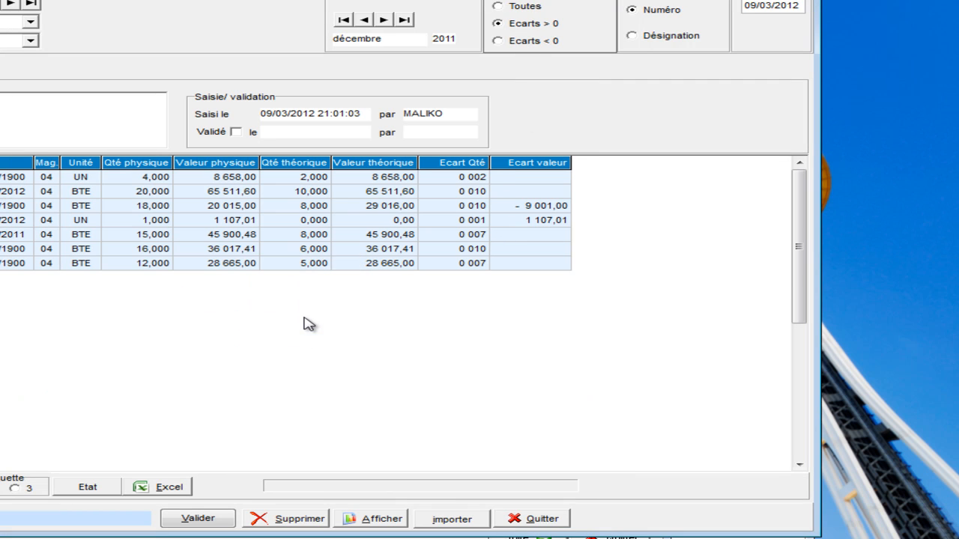
# Display the entries with Ecarts < 0 and export them to Excel in Bureau as 16_film_01_mag04_ecart_negatif.
pyautogui.click(511, 44)
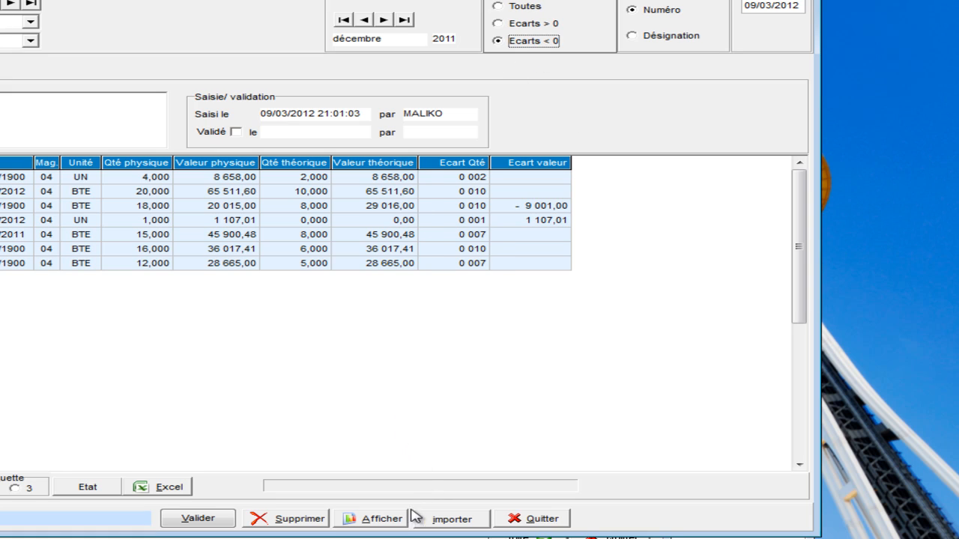
pyautogui.click(382, 518)
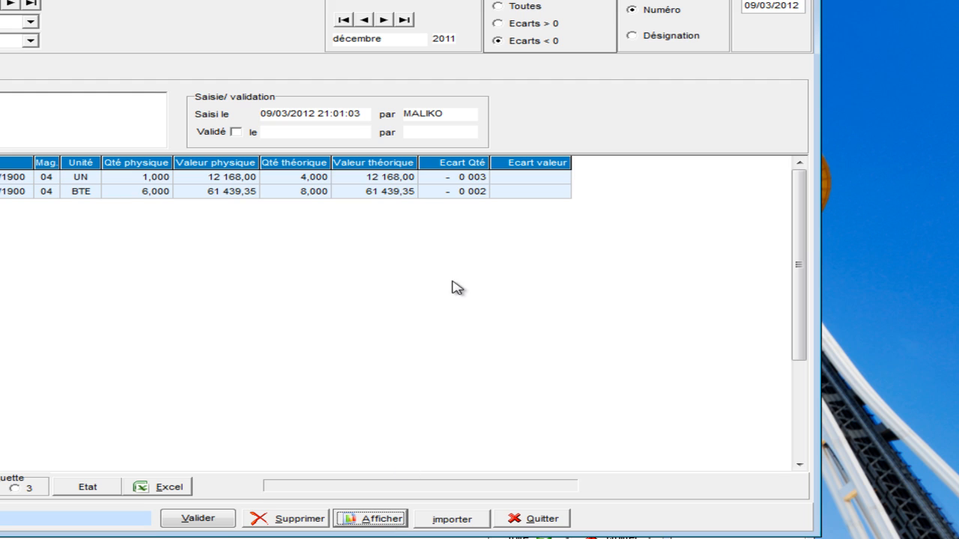
pyautogui.click(175, 487)
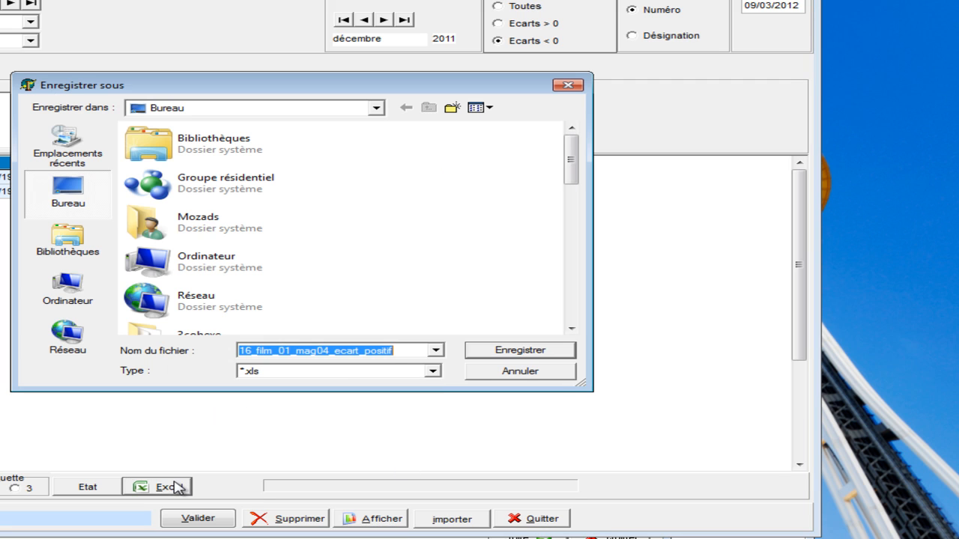
pyautogui.click(408, 351)
pyautogui.press('BackSpace')
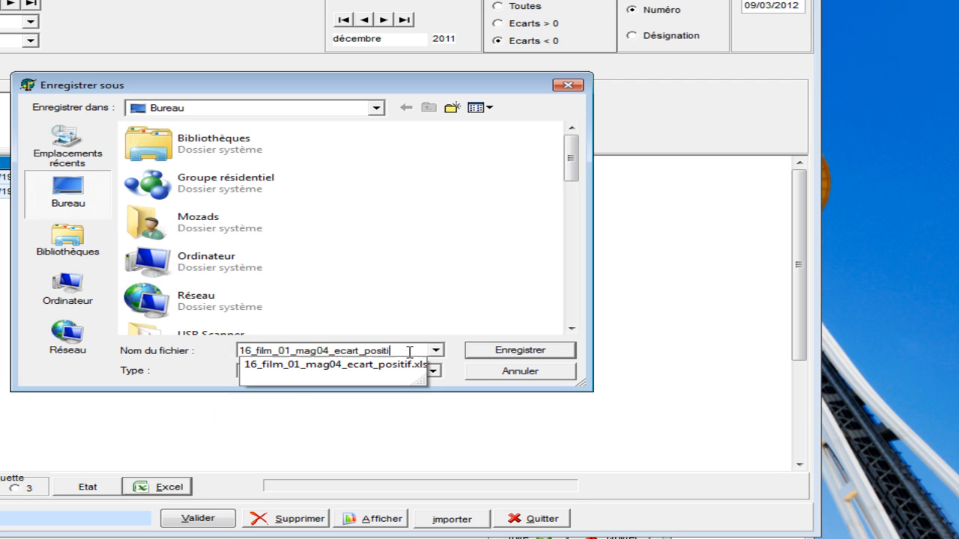
pyautogui.press('BackSpace')
pyautogui.press('BackSpace')
pyautogui.press('BackSpace')
pyautogui.press('BackSpace')
pyautogui.press('BackSpace')
pyautogui.press('BackSpace')
pyautogui.write('ne')
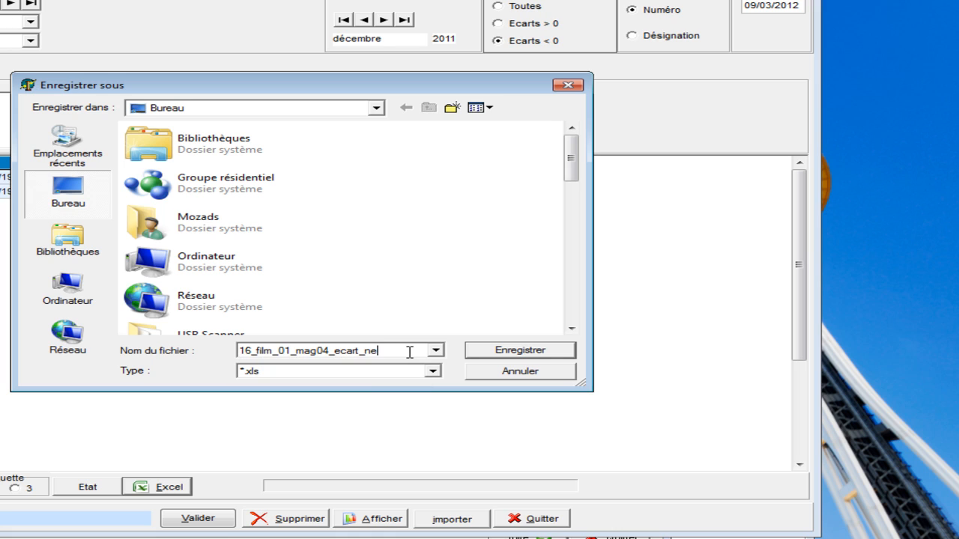
pyautogui.write('gatif')
pyautogui.click(496, 351)
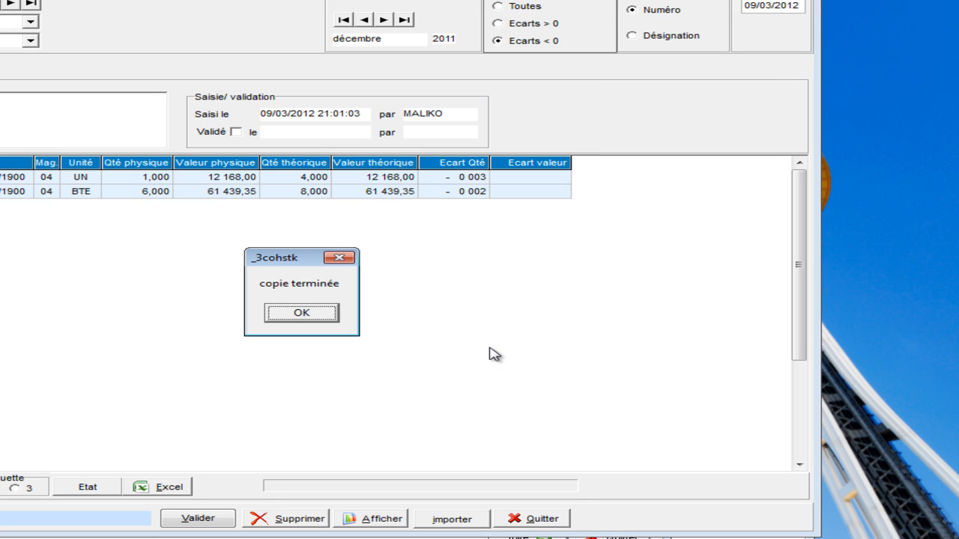
# Display all entries of the radiology films inventory with Toutes, and validate the inventory irreversibly.
pyautogui.click(328, 318)
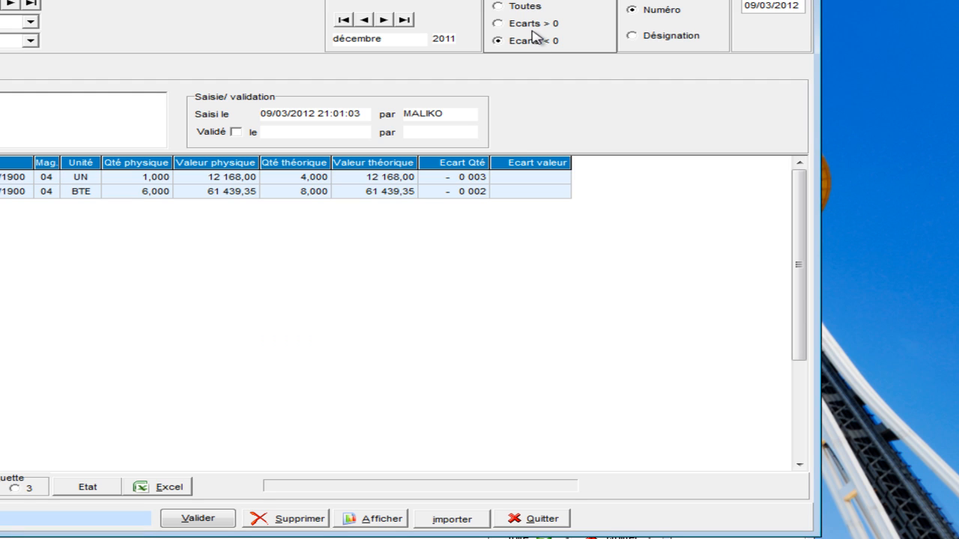
pyautogui.click(522, 9)
pyautogui.click(401, 526)
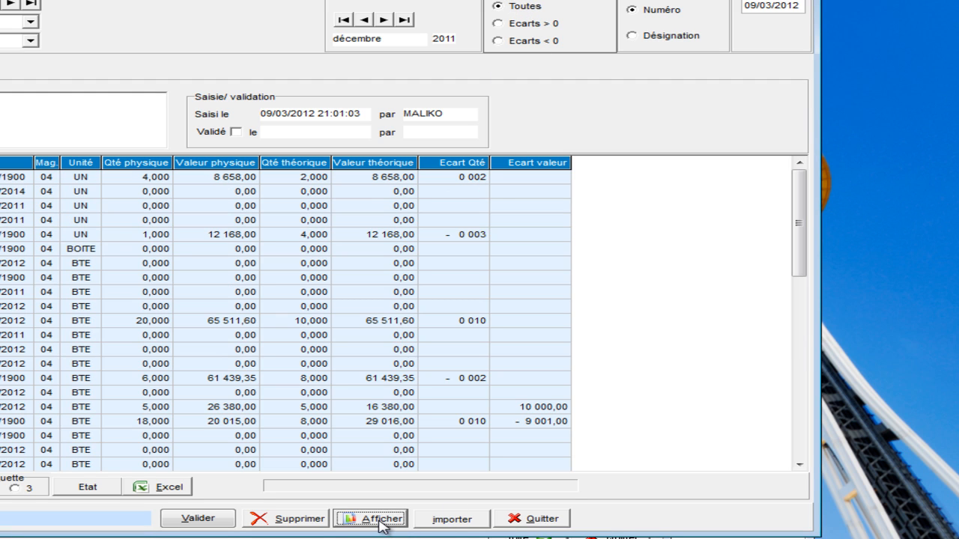
pyautogui.click(223, 520)
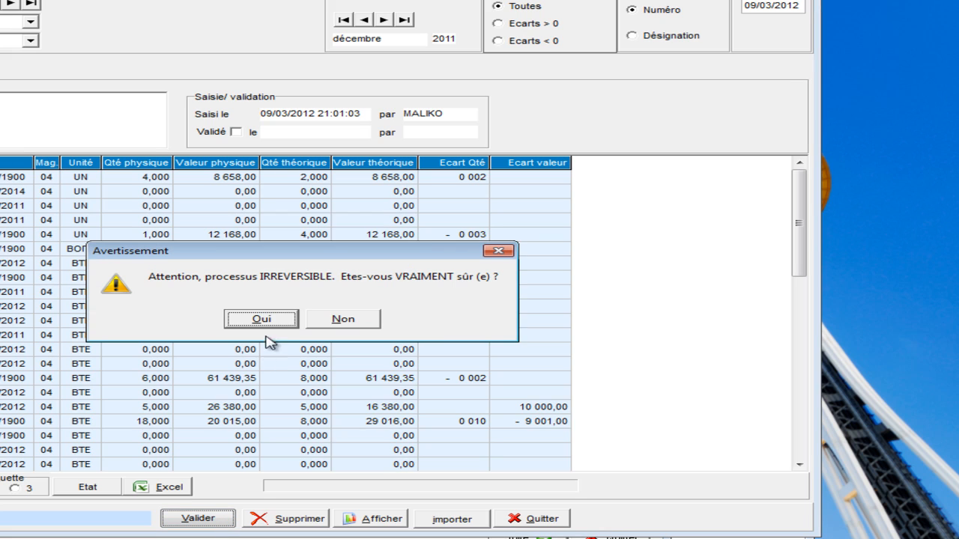
pyautogui.click(271, 322)
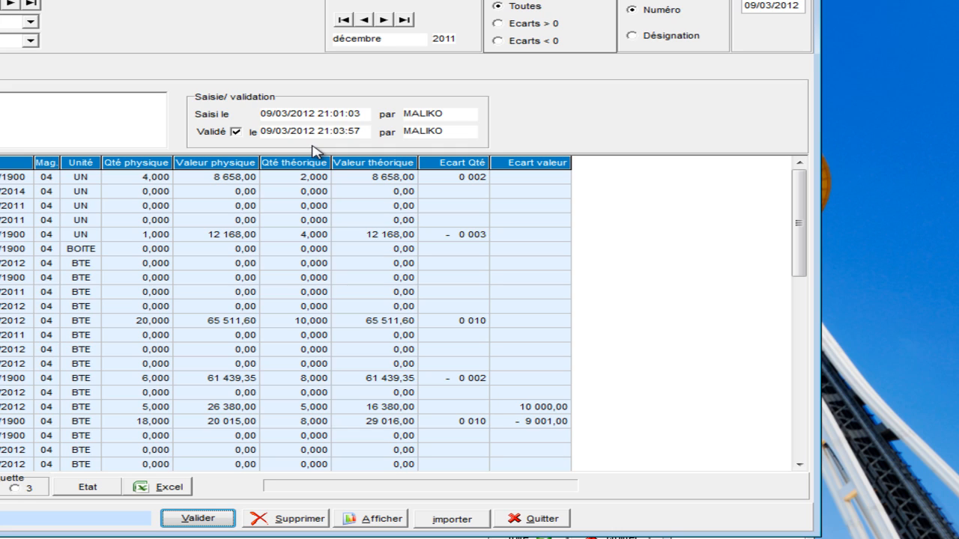
pyautogui.press('F10')
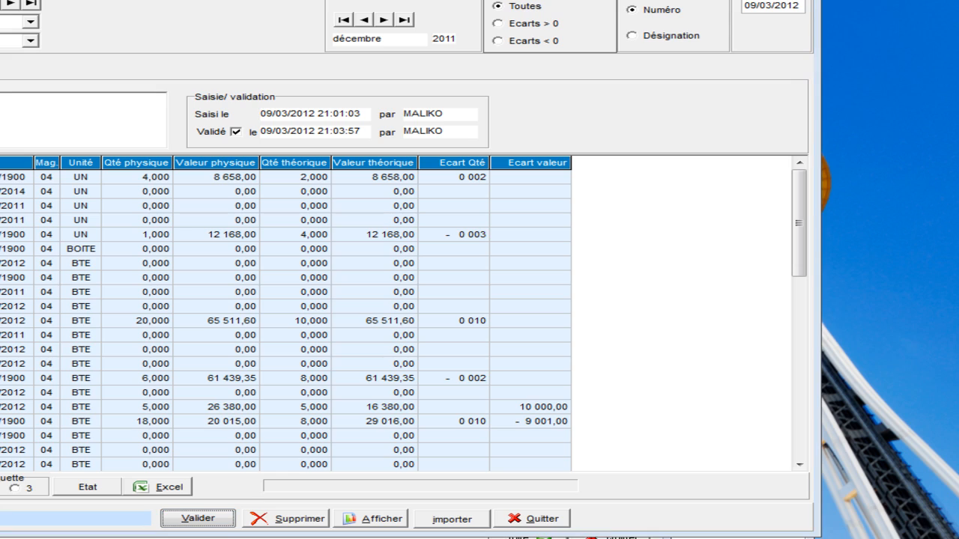
# Switch to Excel and review the exported positive and negative gap workbooks for 16_film_01_mag04.
pyautogui.click(921, 533)
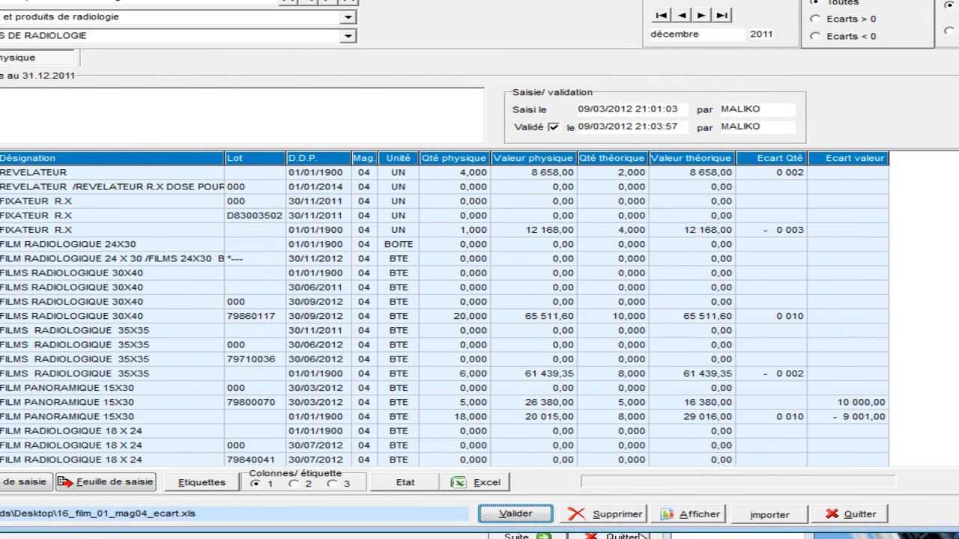
pyautogui.rightClick(661, 538)
pyautogui.click(731, 538)
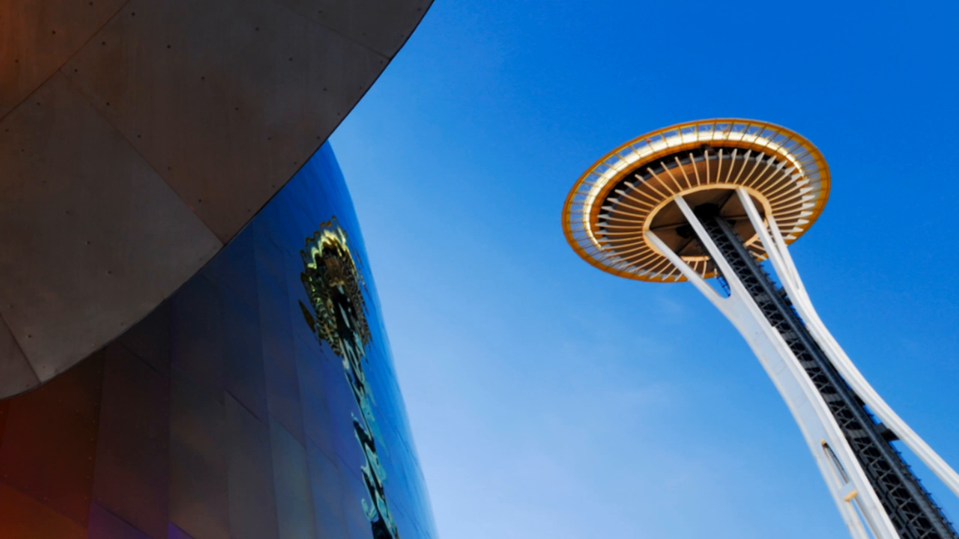
pyautogui.press('super+d')
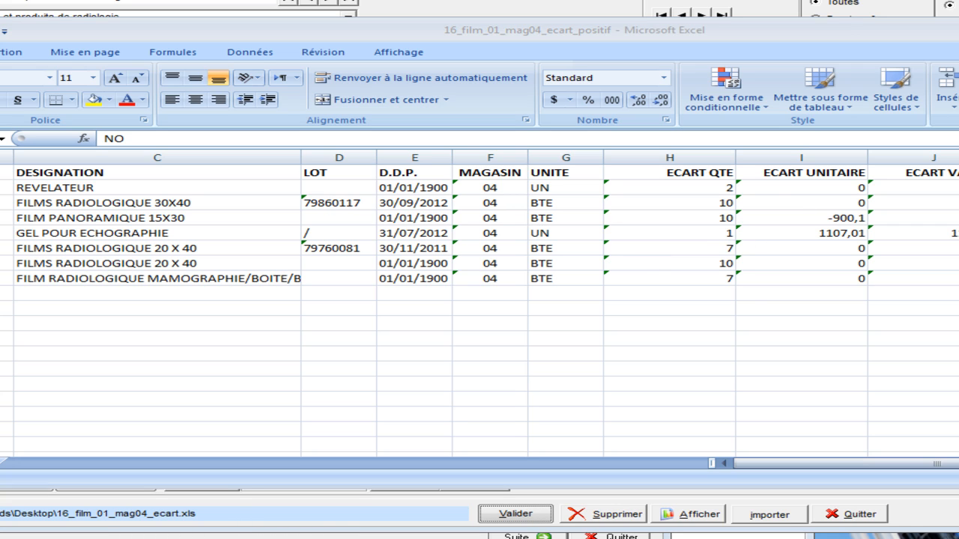
pyautogui.rightClick(722, 538)
pyautogui.click(777, 536)
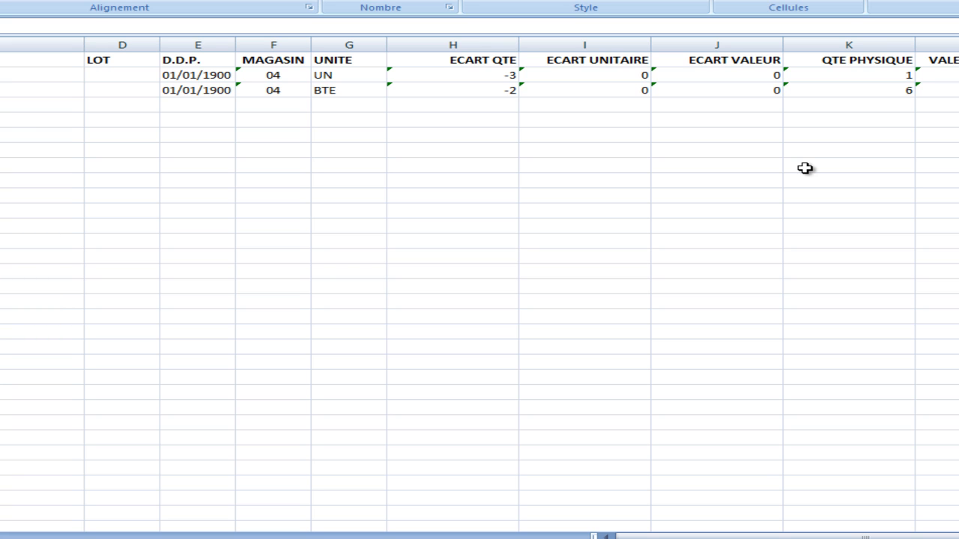
# Return to the stock management program, leave Inventaire physique and start a new Ajustement créditeur en quantité et en valeur entry.
pyautogui.click(599, 538)
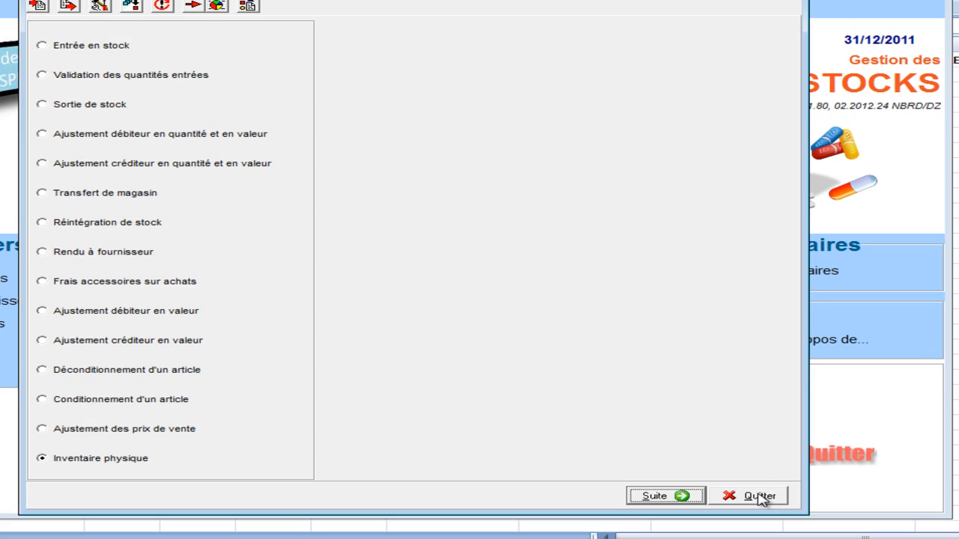
pyautogui.click(760, 497)
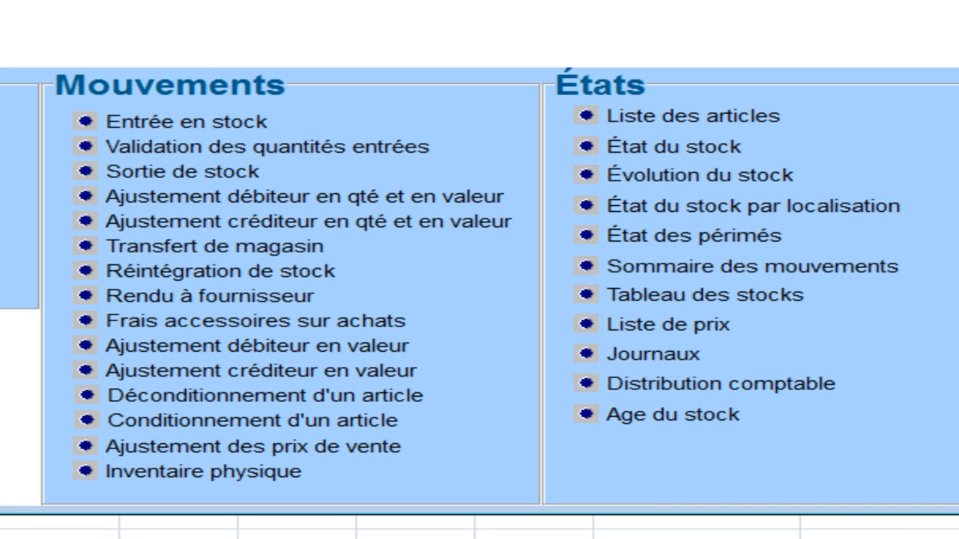
pyautogui.moveTo(479, 4); pyautogui.dragTo(608, 0)
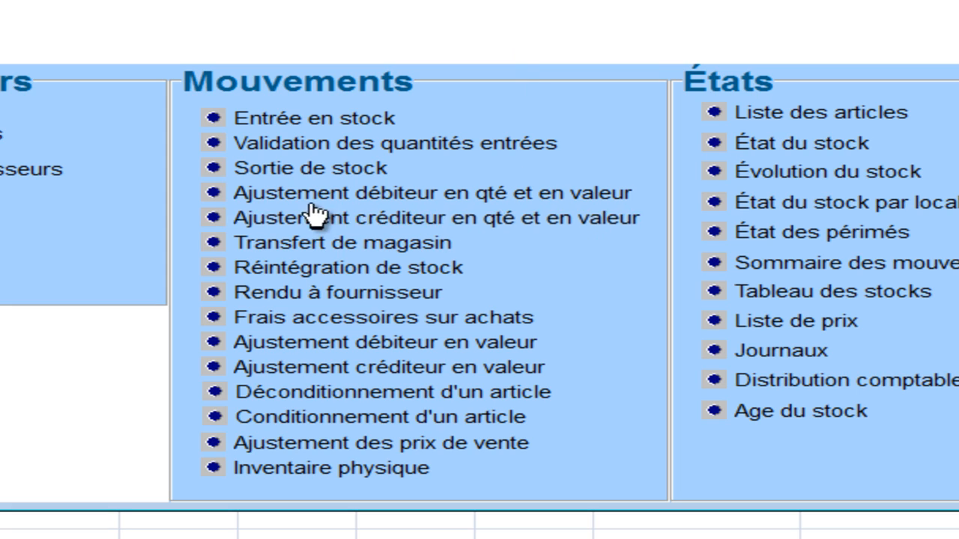
pyautogui.click(443, 232)
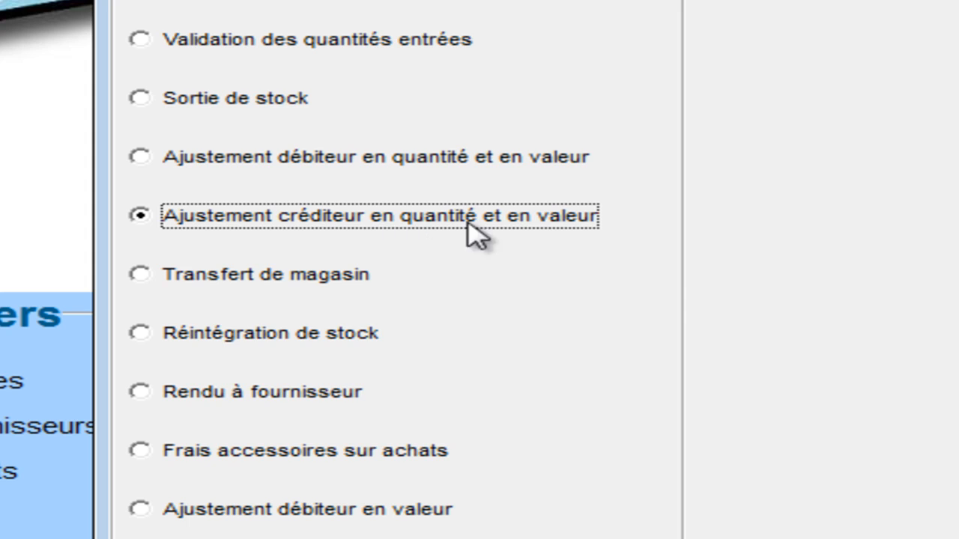
pyautogui.press('Tab')
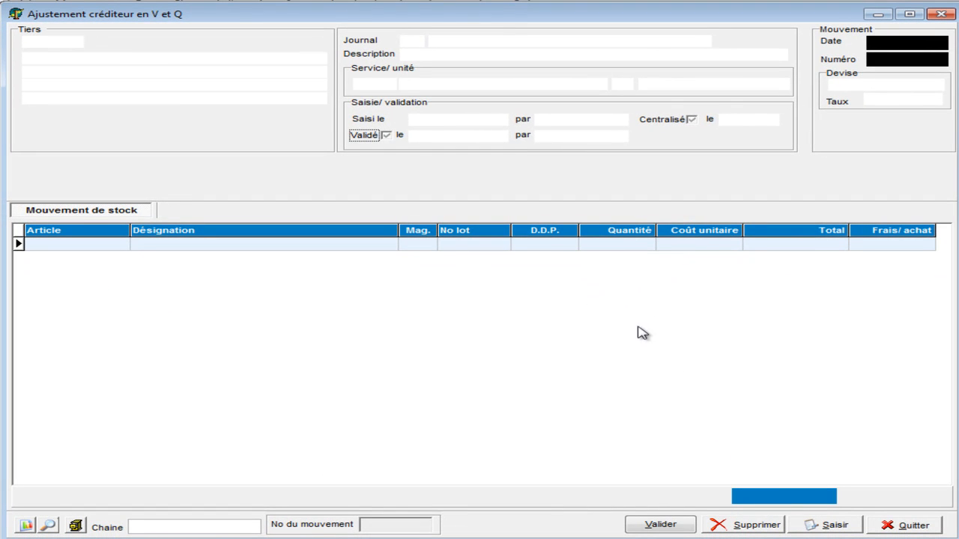
pyautogui.click(822, 526)
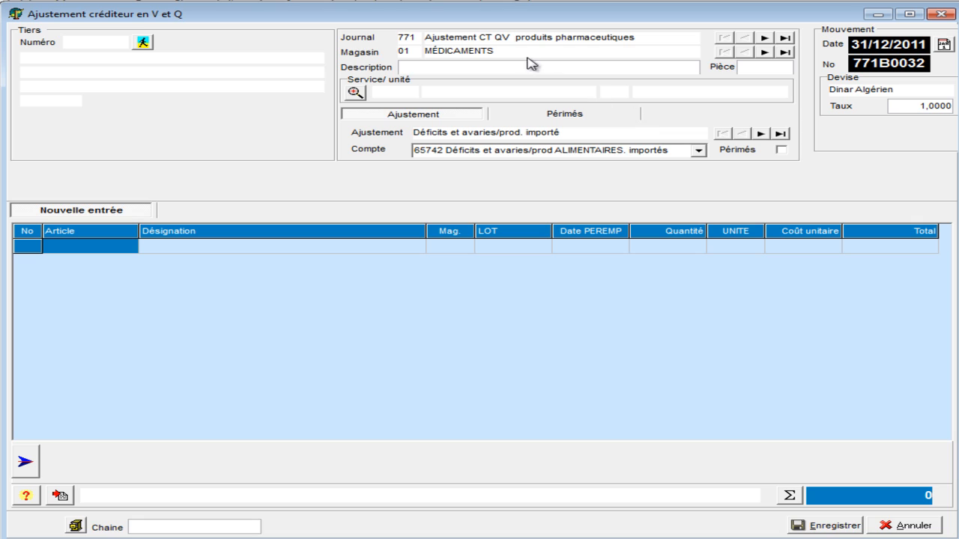
# Set the adjustment's journal to 772 Ajust. CT QV consommables et accessoires.
pyautogui.click(765, 38)
pyautogui.click(764, 39)
pyautogui.click(765, 39)
pyautogui.click(765, 38)
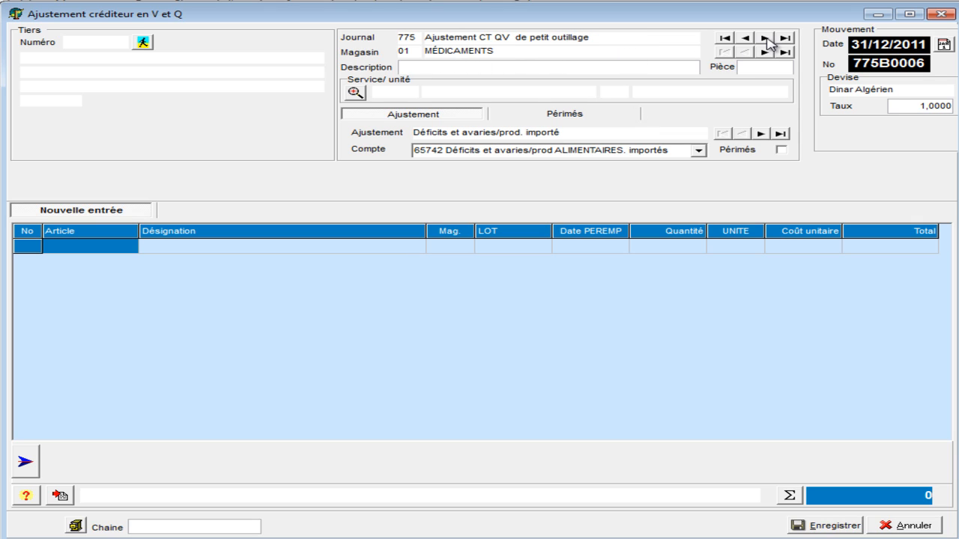
pyautogui.click(765, 38)
pyautogui.click(765, 38)
pyautogui.click(765, 38)
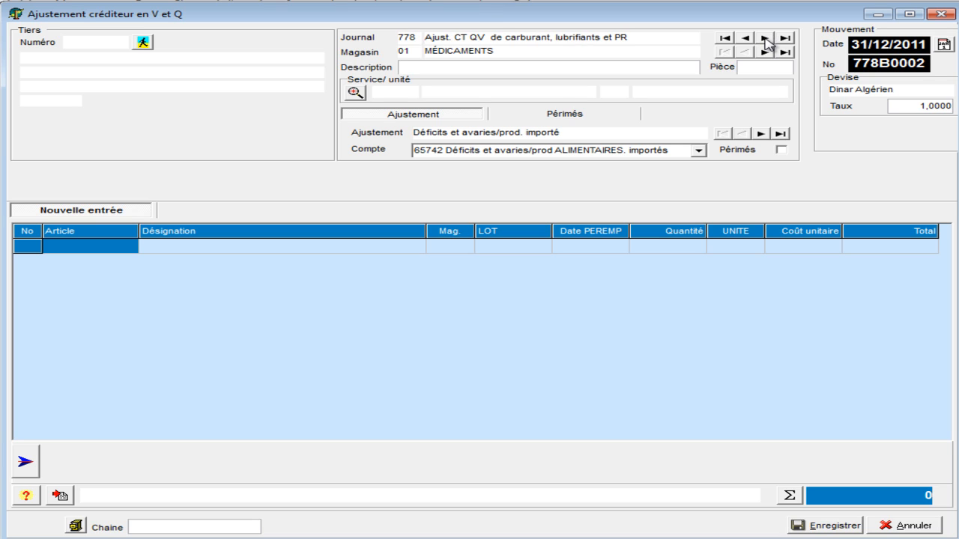
pyautogui.click(746, 38)
pyautogui.click(747, 38)
pyautogui.click(747, 38)
pyautogui.click(747, 39)
pyautogui.click(747, 38)
pyautogui.click(747, 38)
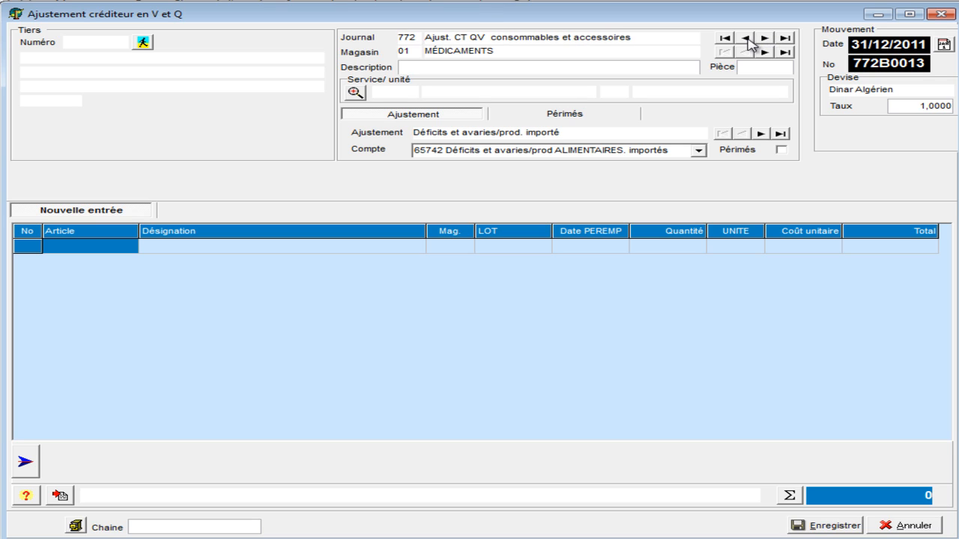
pyautogui.click(748, 39)
pyautogui.click(759, 39)
# Set the adjustment's Magasin to 04 FILMS DE RADIOLOGIE.
pyautogui.click(765, 54)
pyautogui.click(765, 54)
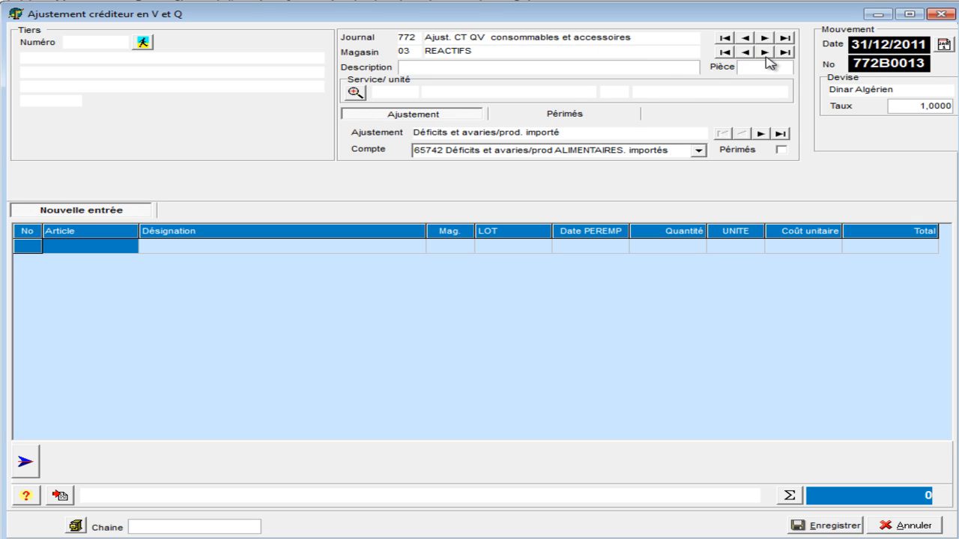
pyautogui.click(765, 52)
pyautogui.click(764, 52)
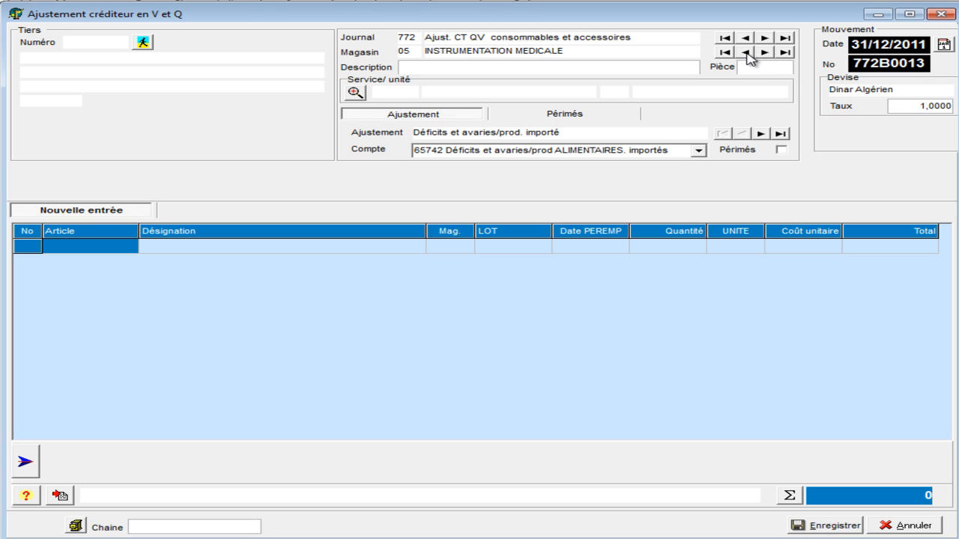
pyautogui.click(747, 54)
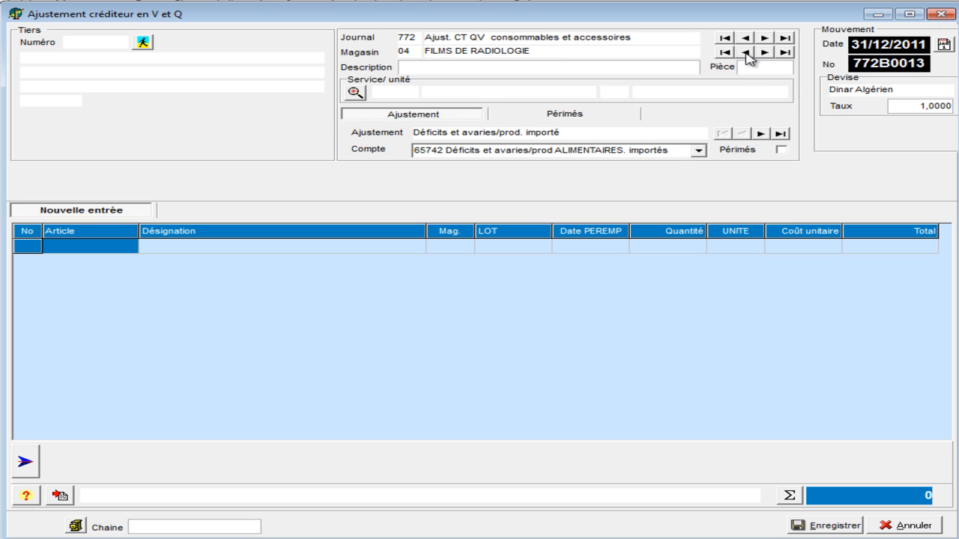
# Choose PHARMACIE CENTRALE from the 4 Services internes administratifs category as the adjustment's Tiers.
pyautogui.click(356, 90)
pyautogui.click(142, 43)
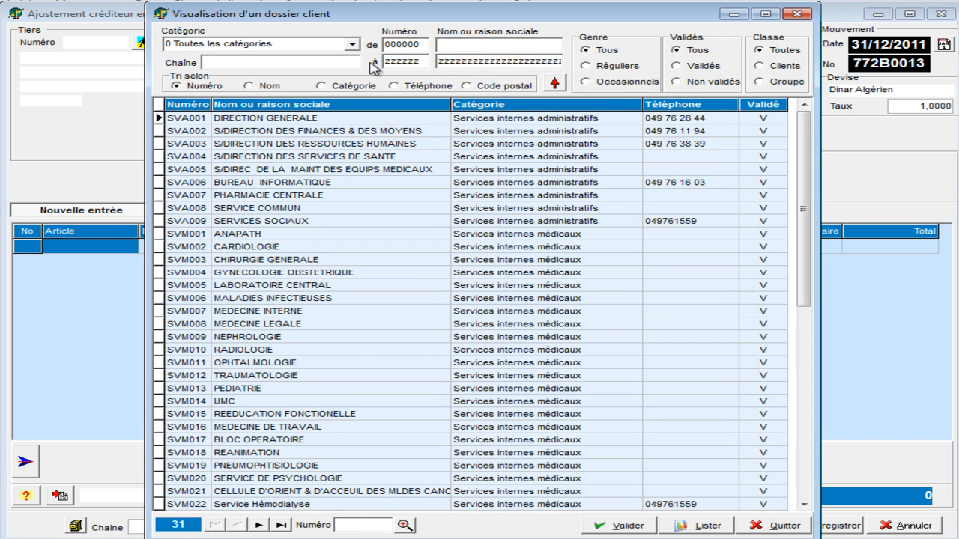
pyautogui.click(353, 46)
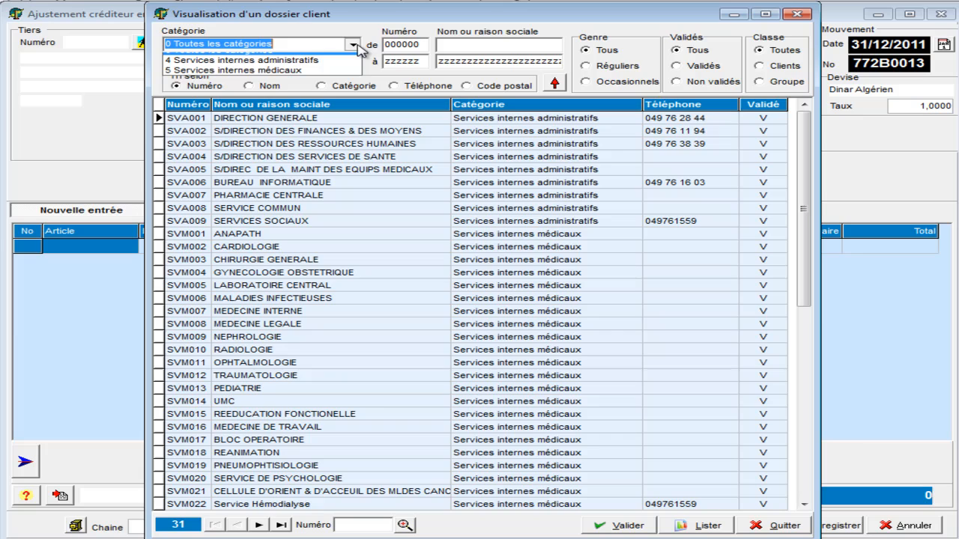
pyautogui.click(334, 78)
pyautogui.click(689, 525)
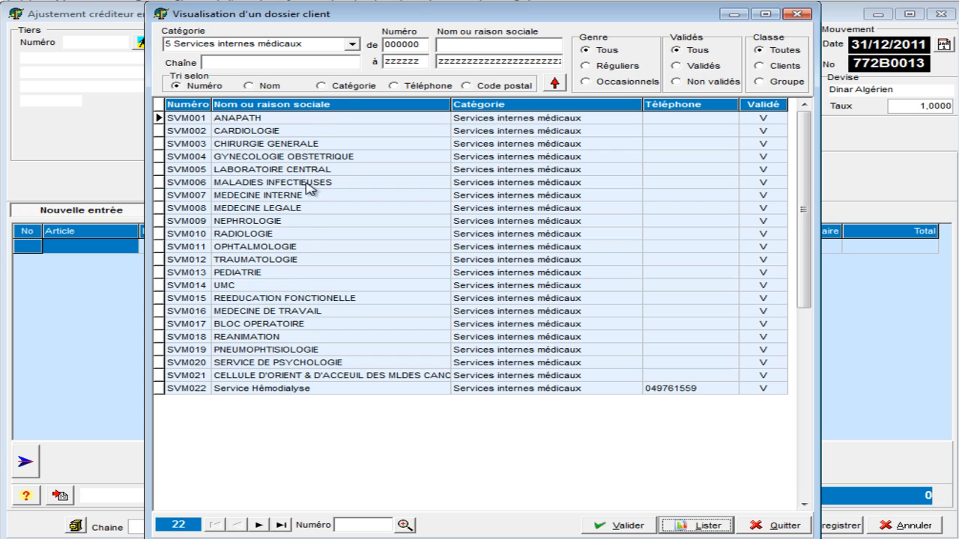
pyautogui.click(352, 44)
pyautogui.click(339, 68)
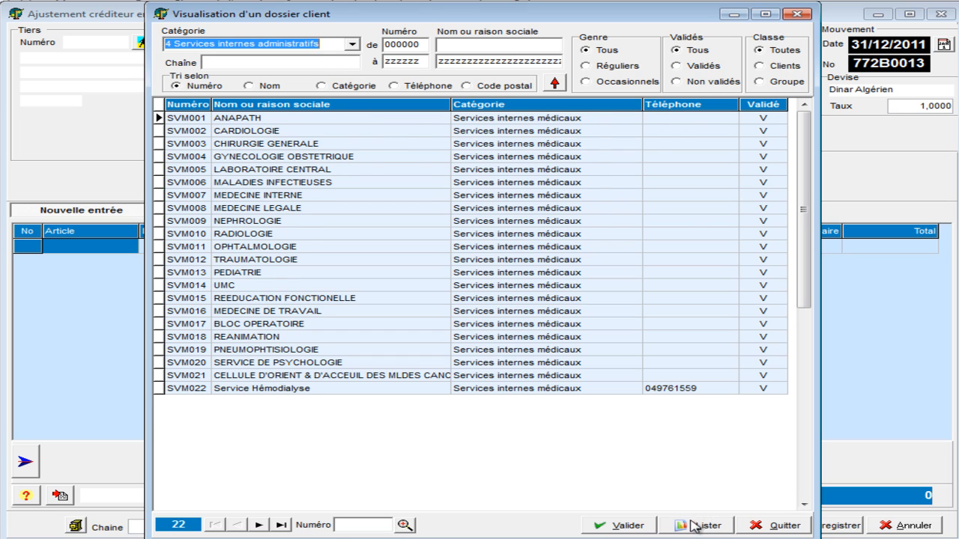
pyautogui.click(695, 525)
pyautogui.click(312, 195)
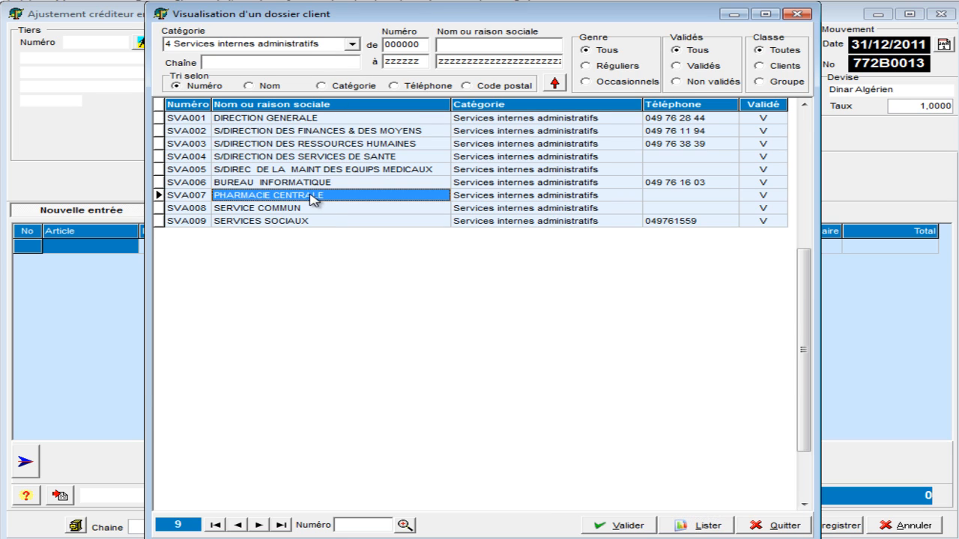
pyautogui.click(633, 525)
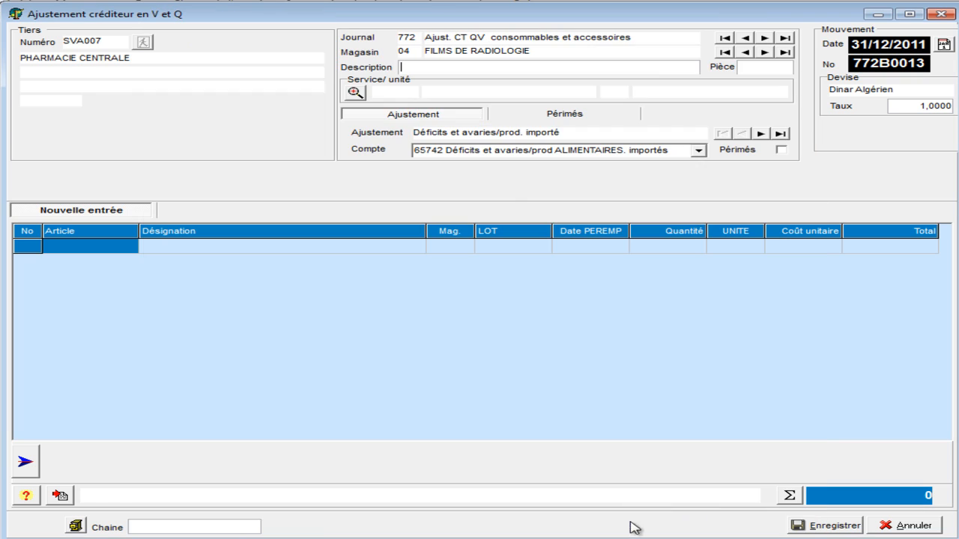
# Set the Service/unité to PHARMACIE CENTRALE with unit 01 PHARMACIE CENTRALE.
pyautogui.click(355, 92)
pyautogui.scroll(-10, 665, 335)
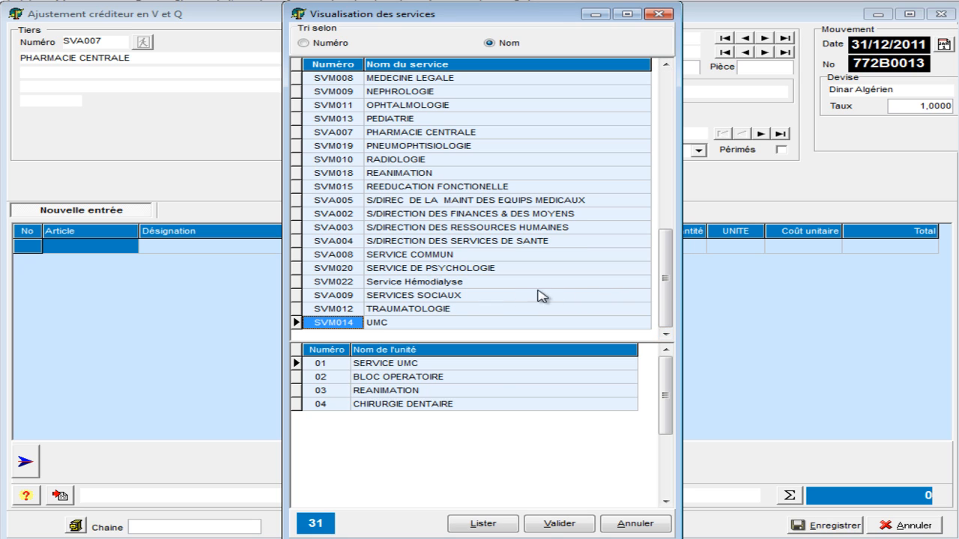
pyautogui.click(405, 133)
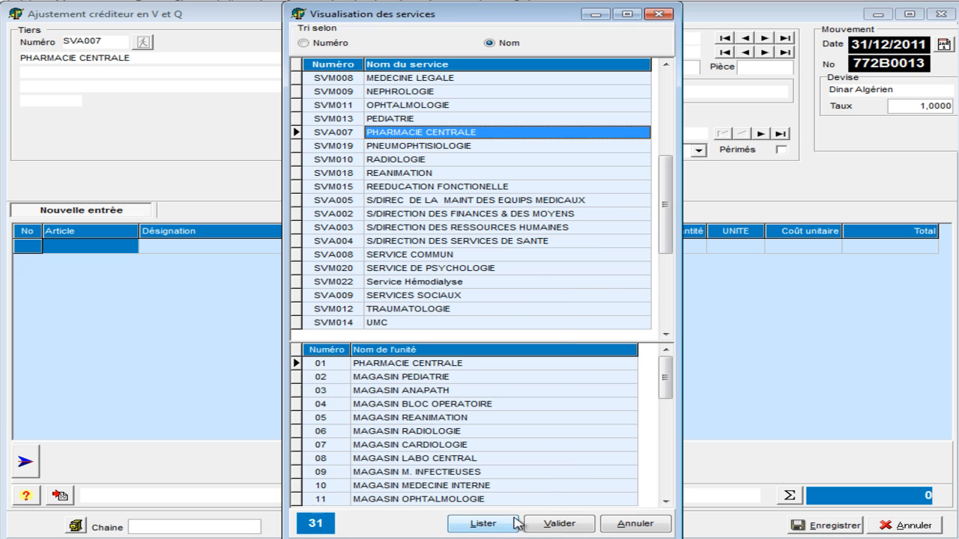
pyautogui.click(546, 525)
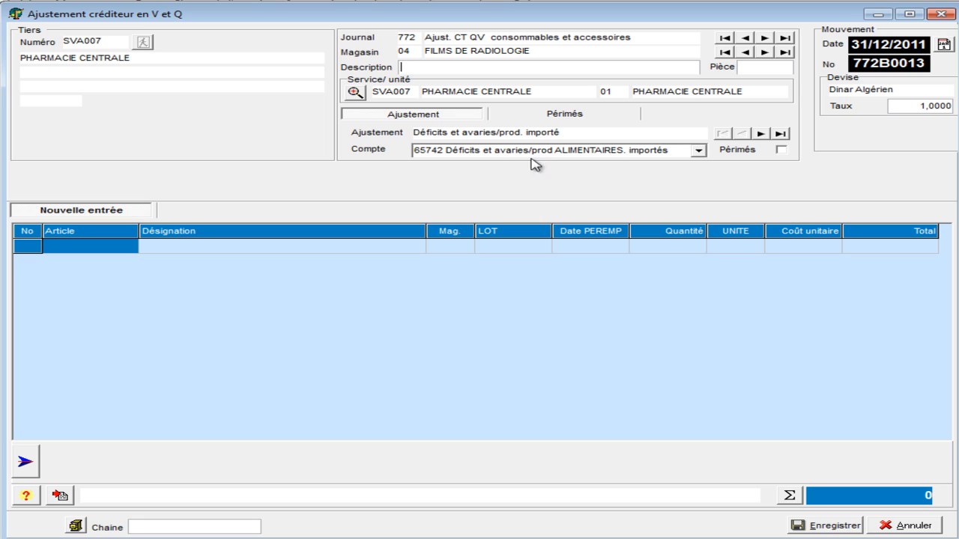
# Set the adjustment type to AJUST CD QV FILMS RADIO with account 65734 Sous évaluation stock films radio.
pyautogui.click(761, 134)
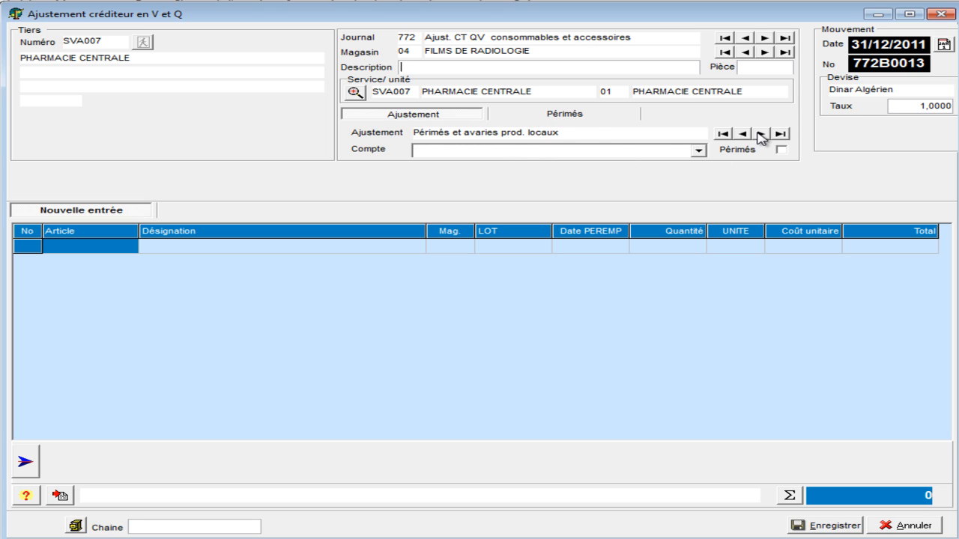
pyautogui.click(761, 134)
pyautogui.click(761, 134)
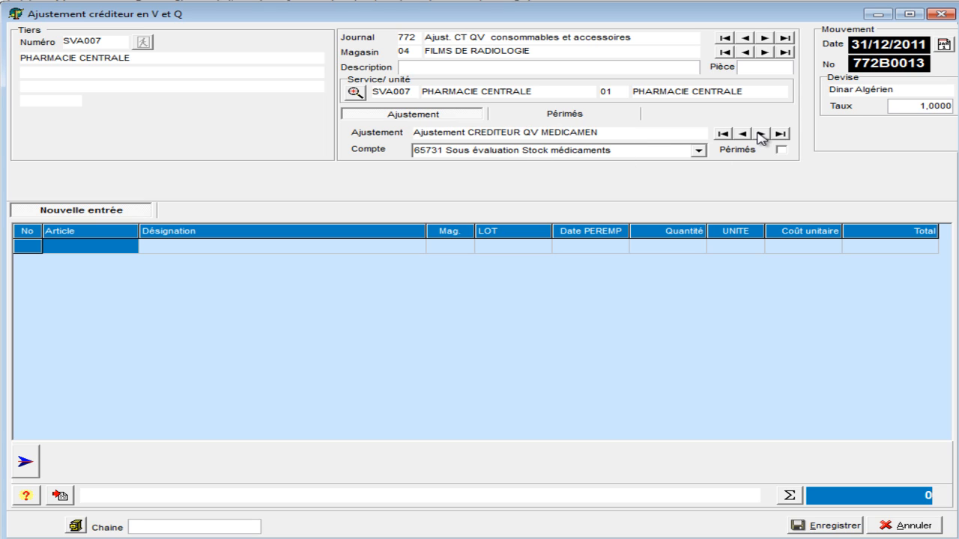
pyautogui.click(760, 134)
pyautogui.click(761, 134)
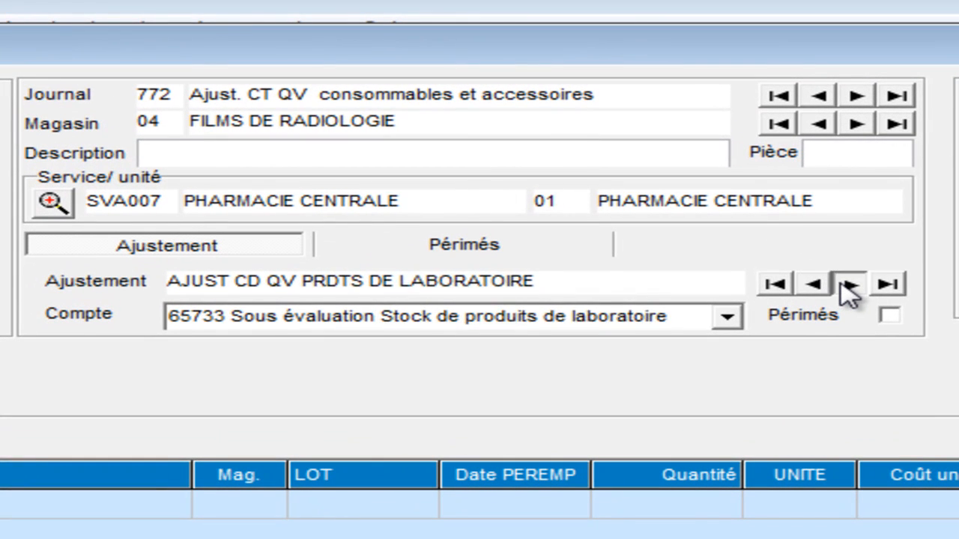
pyautogui.click(842, 285)
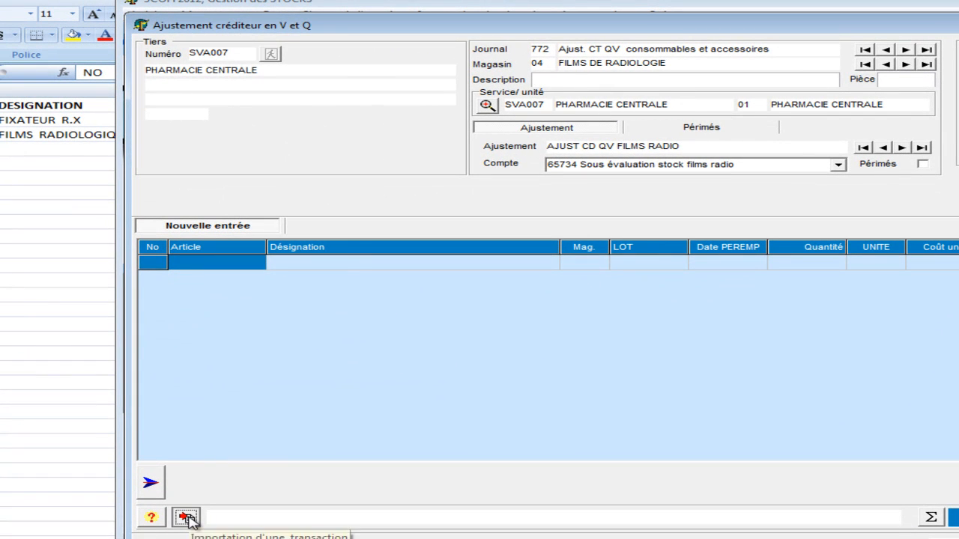
# Import the transaction from the 16_film_01_mag04_ecart_negatif Excel file on the desktop into the creditor adjustment.
pyautogui.click(186, 517)
pyautogui.moveTo(877, 148); pyautogui.dragTo(874, 245)
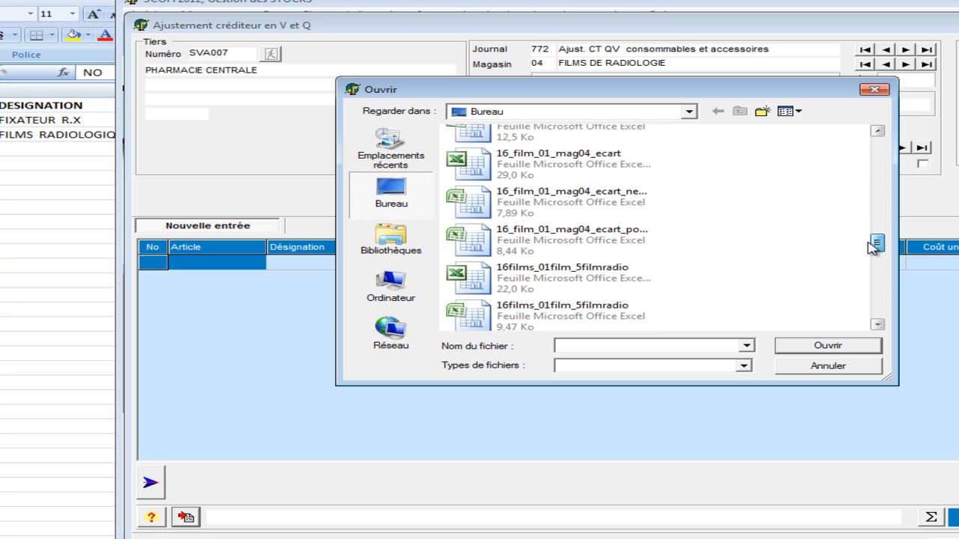
pyautogui.click(633, 203)
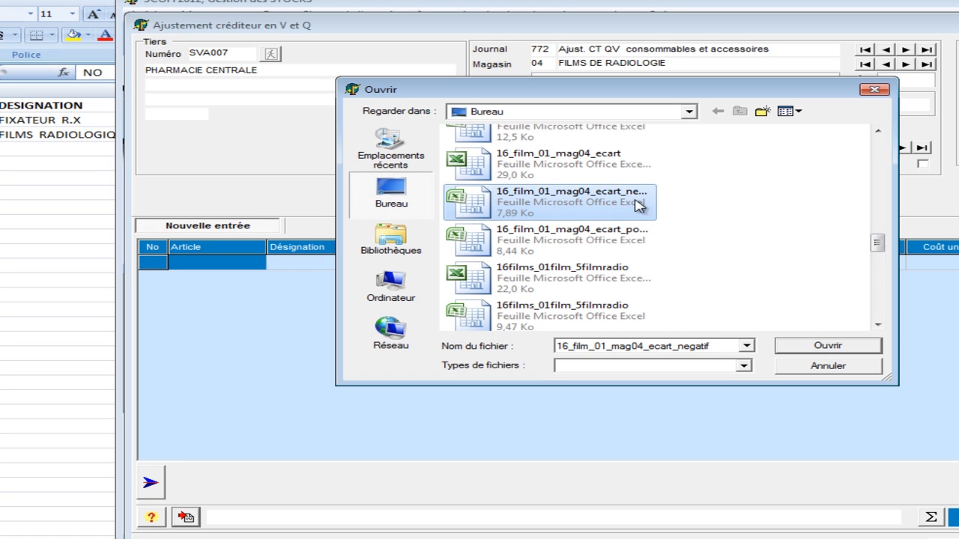
pyautogui.click(817, 347)
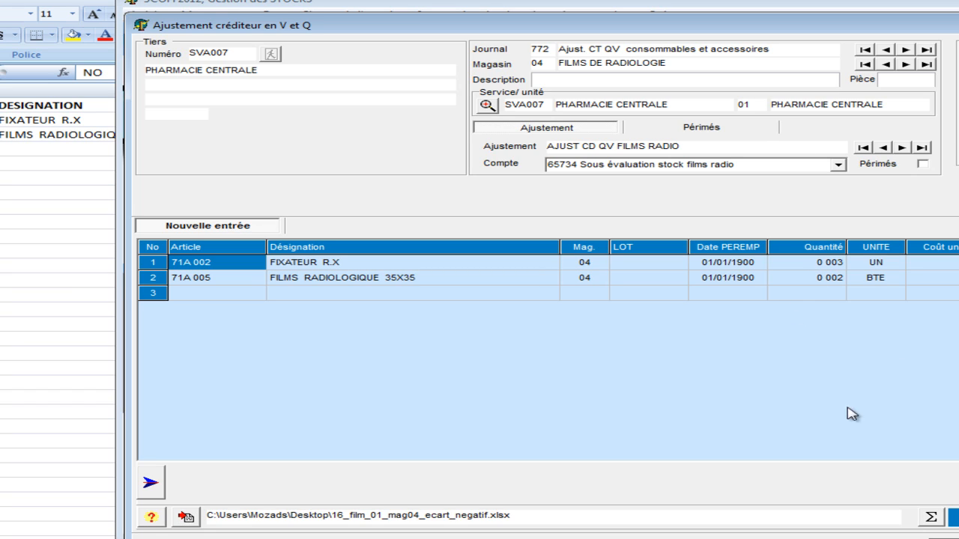
# Set the adjustment's Description to ADJ CRED INVENTAIR PHYSIQUE 2011 and its Pièce to PJ001.
pyautogui.click(695, 79)
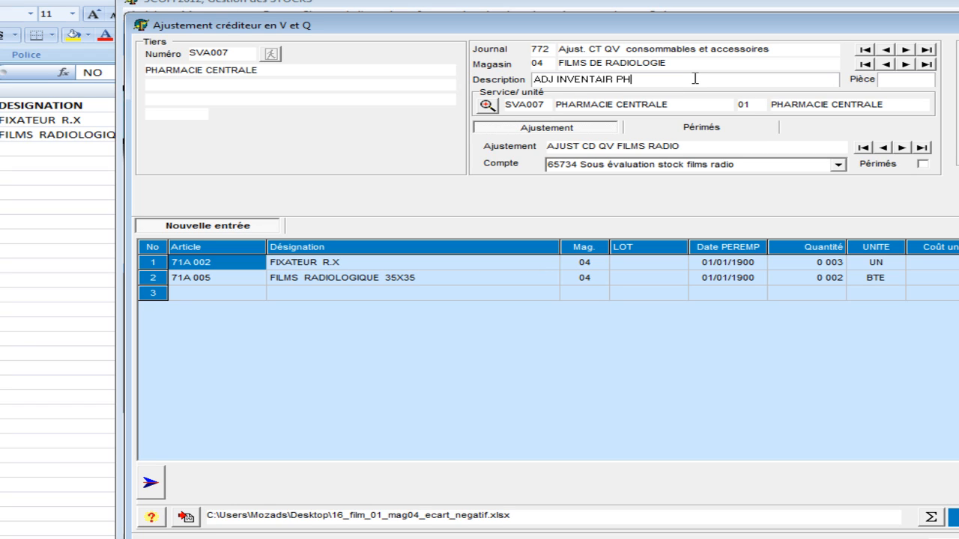
pyautogui.write('SIQU')
pyautogui.press('BackSpace')
pyautogui.press('BackSpace')
pyautogui.press('BackSpace')
pyautogui.press('BackSpace')
pyautogui.write('CRED')
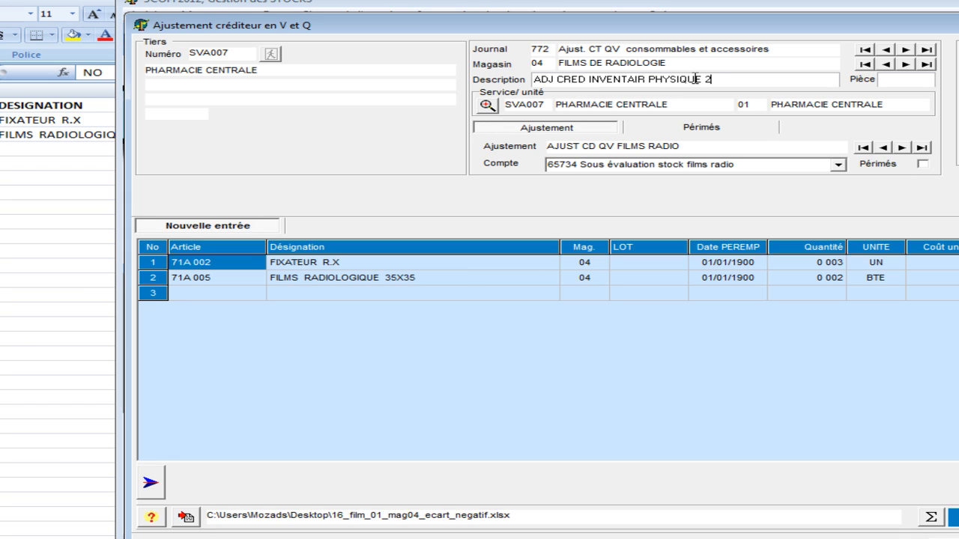
pyautogui.click(896, 83)
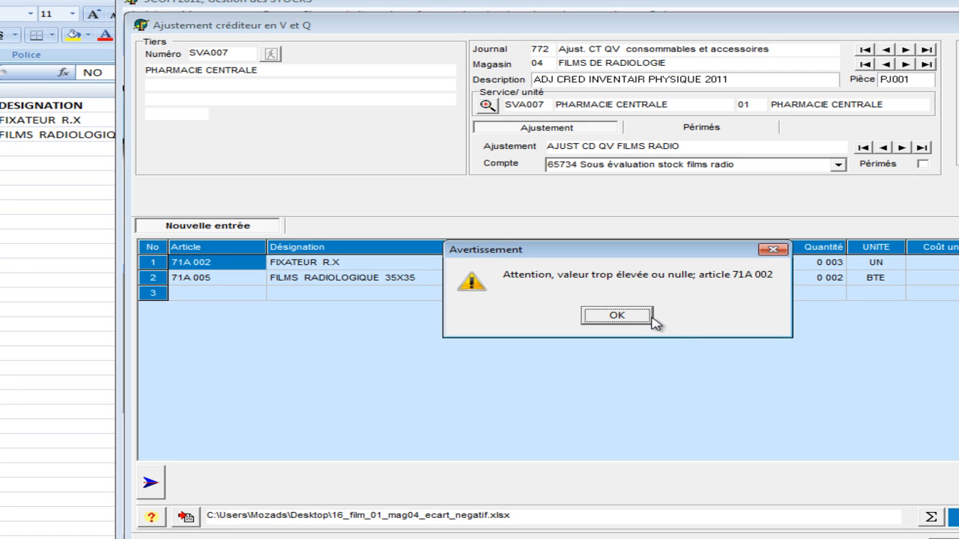
# Fill in the missing unit costs of FIXATEUR R.X (3 042,00) and FILMS RADIOLOGIQUE 35X35 (7 679,92) and save the creditor adjustment.
pyautogui.click(650, 320)
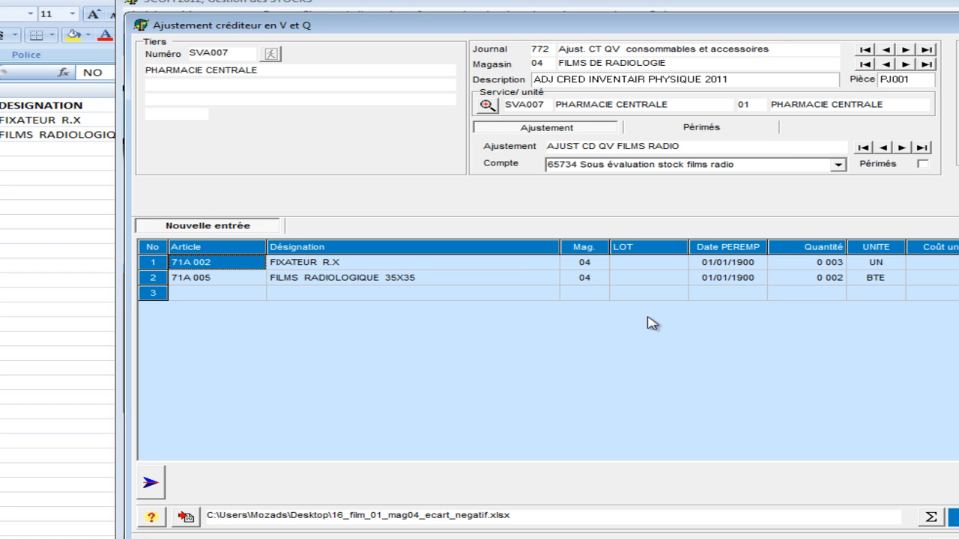
pyautogui.click(794, 537)
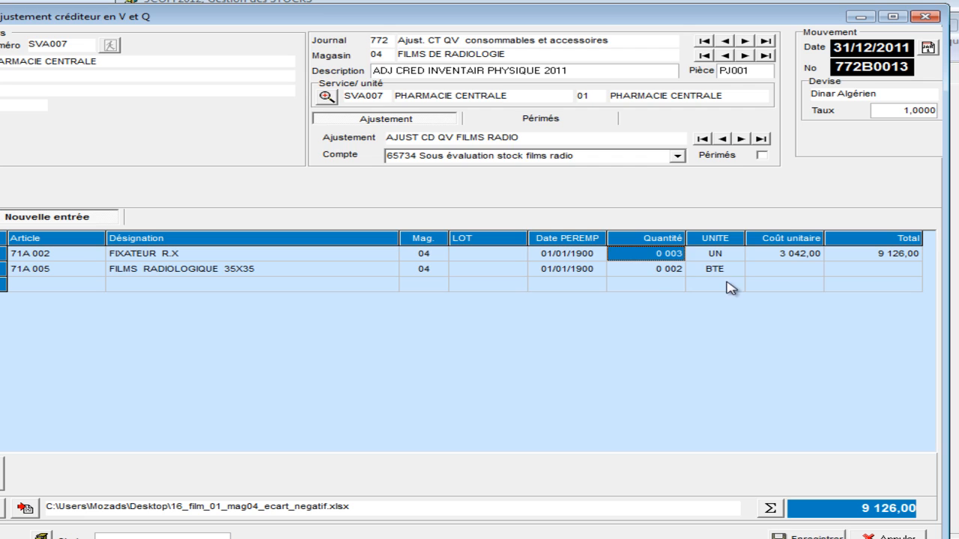
pyautogui.doubleClick(831, 279)
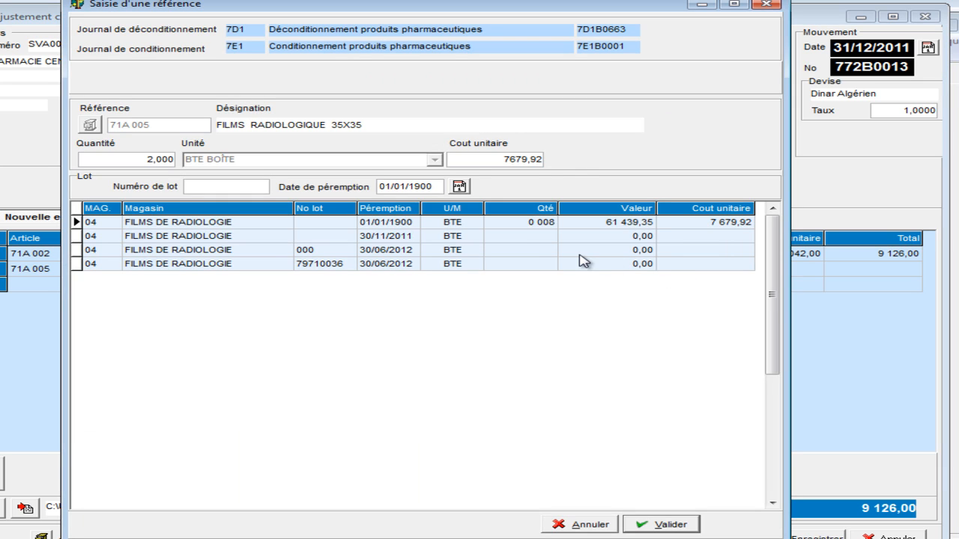
pyautogui.click(667, 524)
pyautogui.click(806, 536)
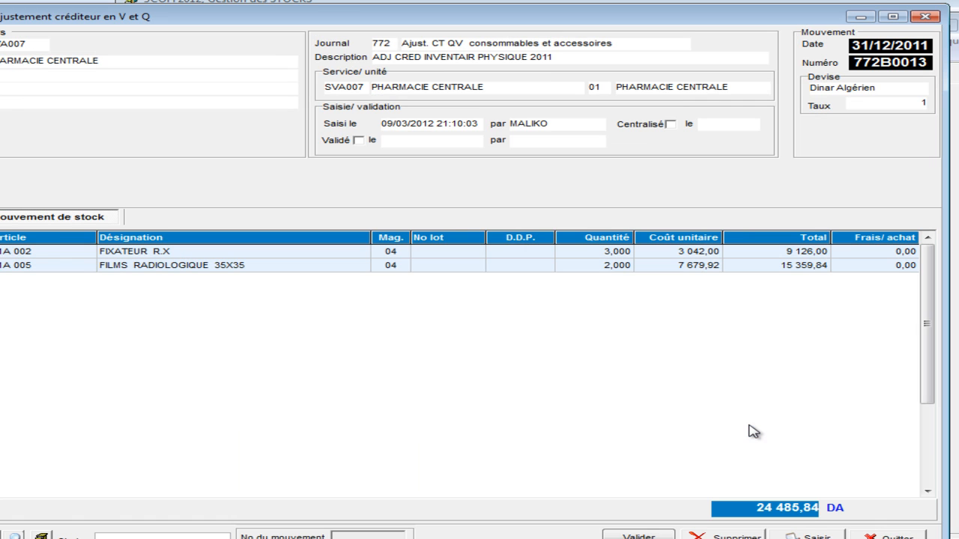
# Validate the saved creditor adjustment irreversibly and exit its window.
pyautogui.click(652, 533)
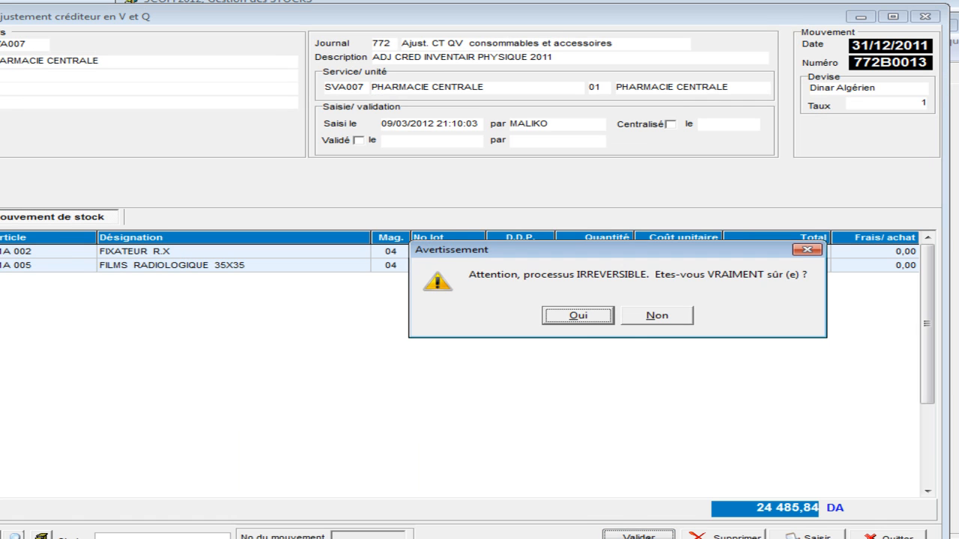
pyautogui.click(579, 316)
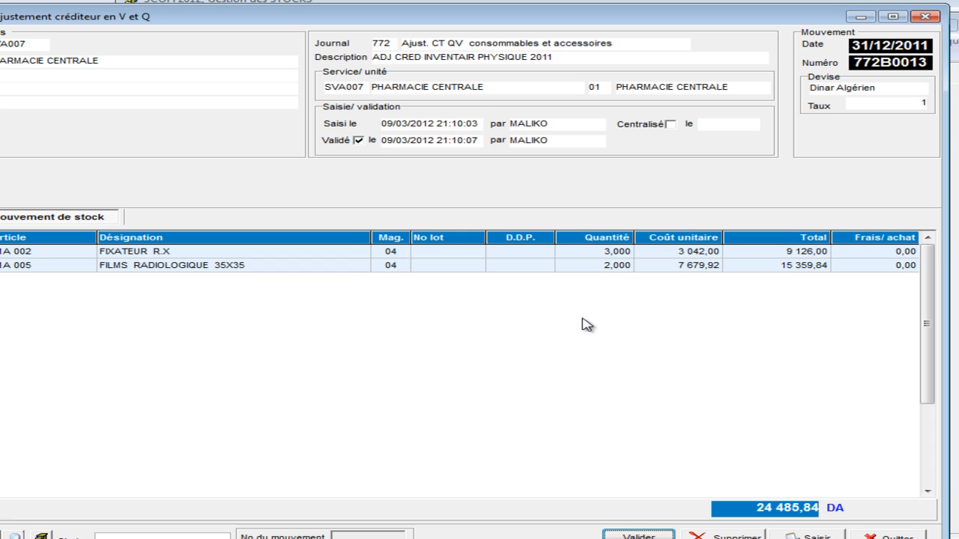
pyautogui.click(884, 535)
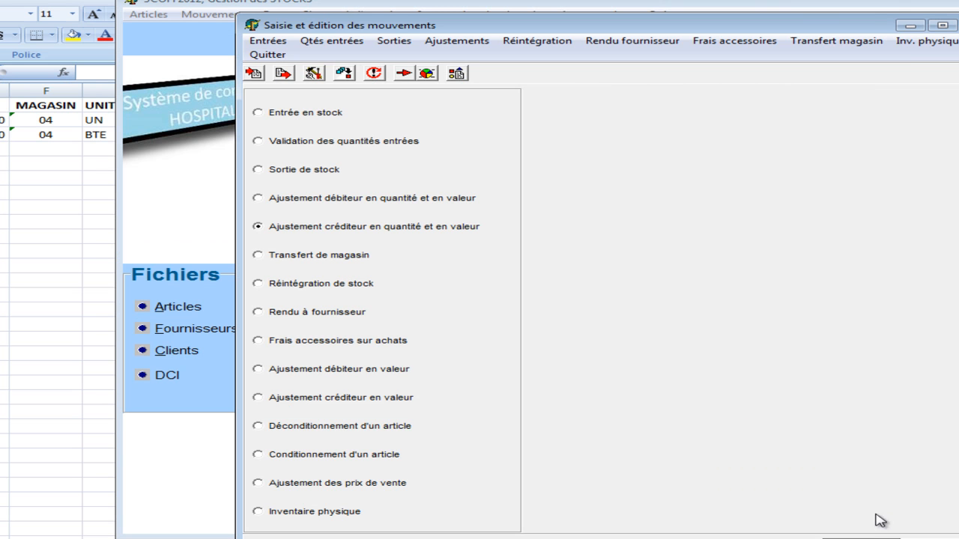
# Start an Ajustement débiteur en quantité et en valeur in journal 722 Ajust. DT QV stock consommables et accessoires.
pyautogui.click(338, 201)
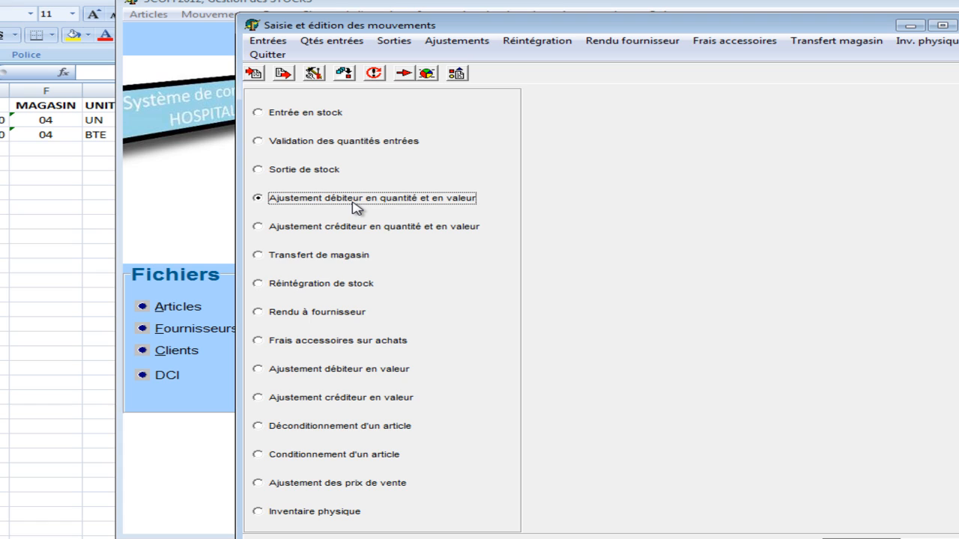
pyautogui.click(860, 538)
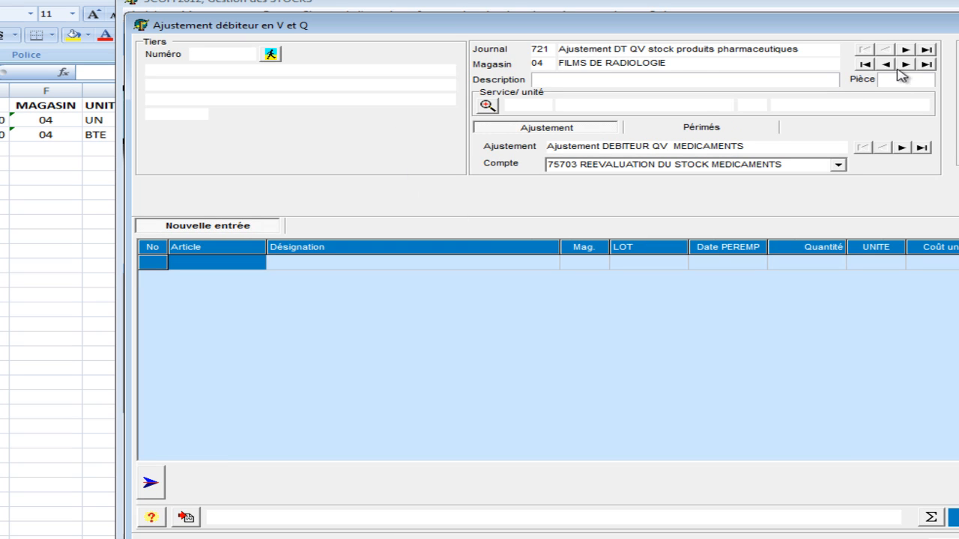
pyautogui.click(905, 49)
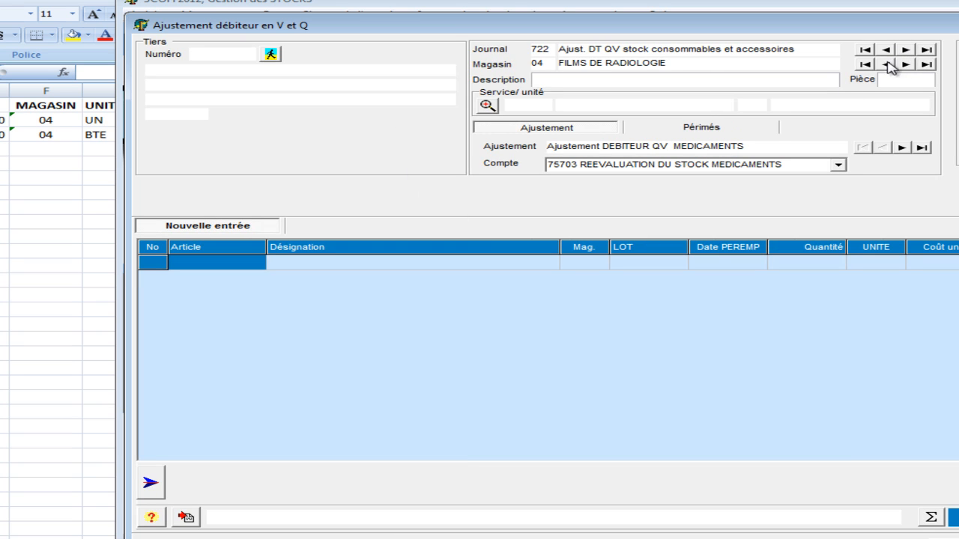
# Choose Pharmacie centrale (FOUI03) from the 91 Fournisseurs internes category as the debtor adjustment's Tiers.
pyautogui.click(270, 54)
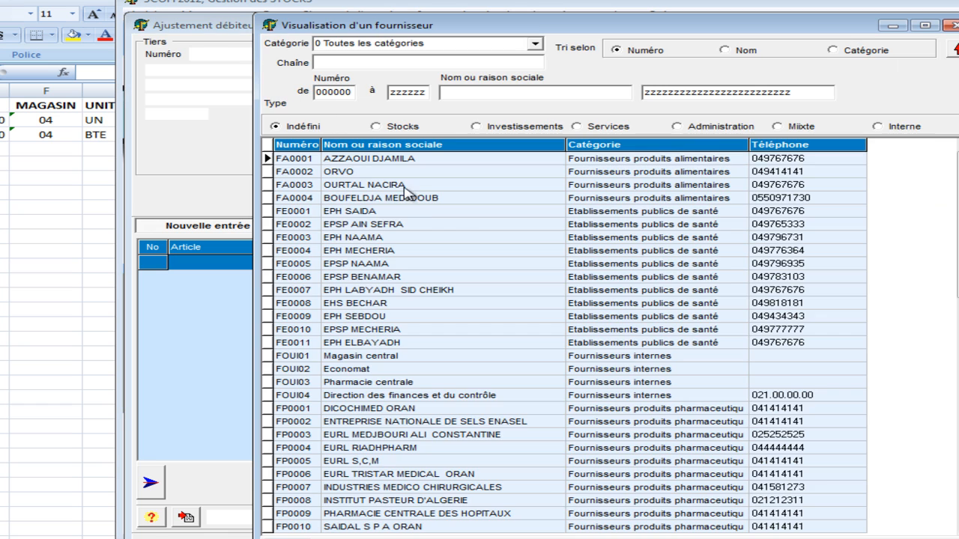
pyautogui.click(534, 43)
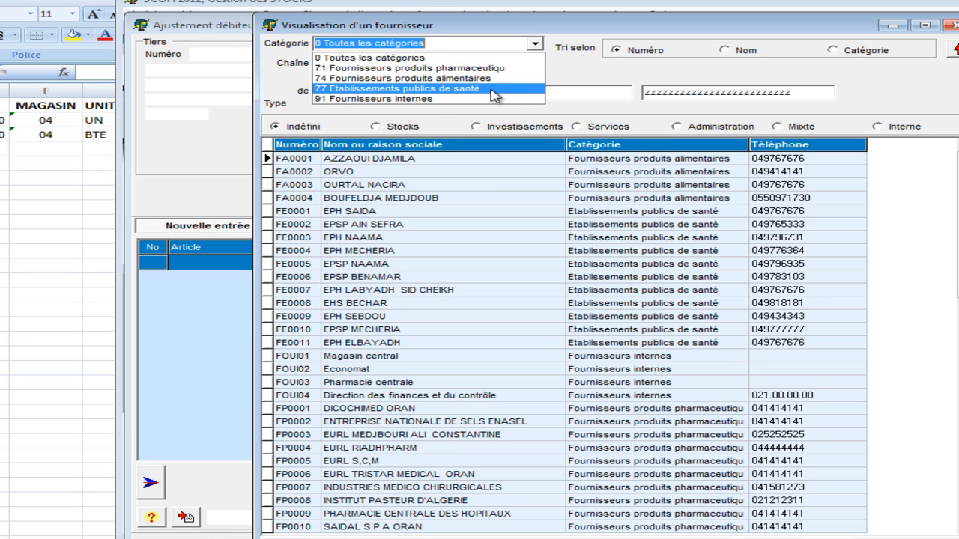
pyautogui.click(494, 77)
pyautogui.click(535, 44)
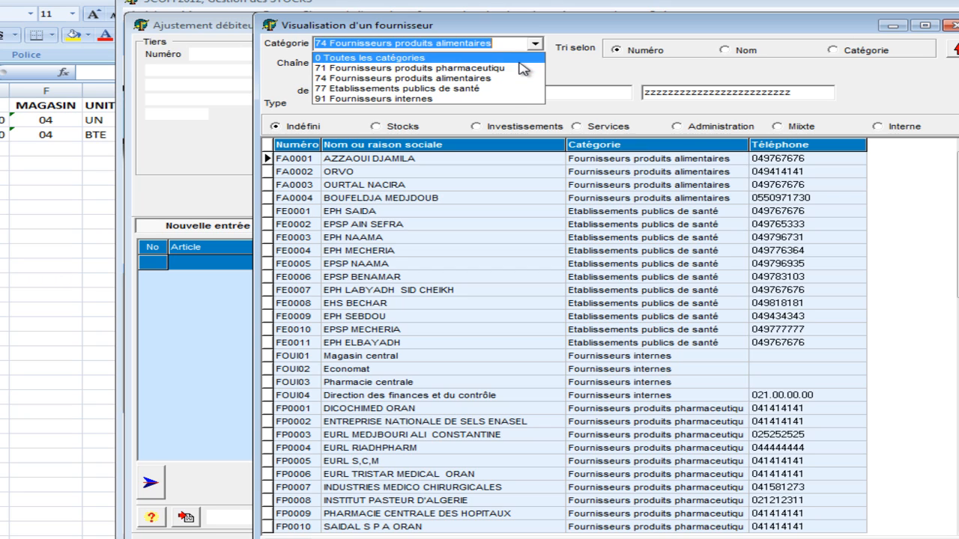
pyautogui.click(587, 39)
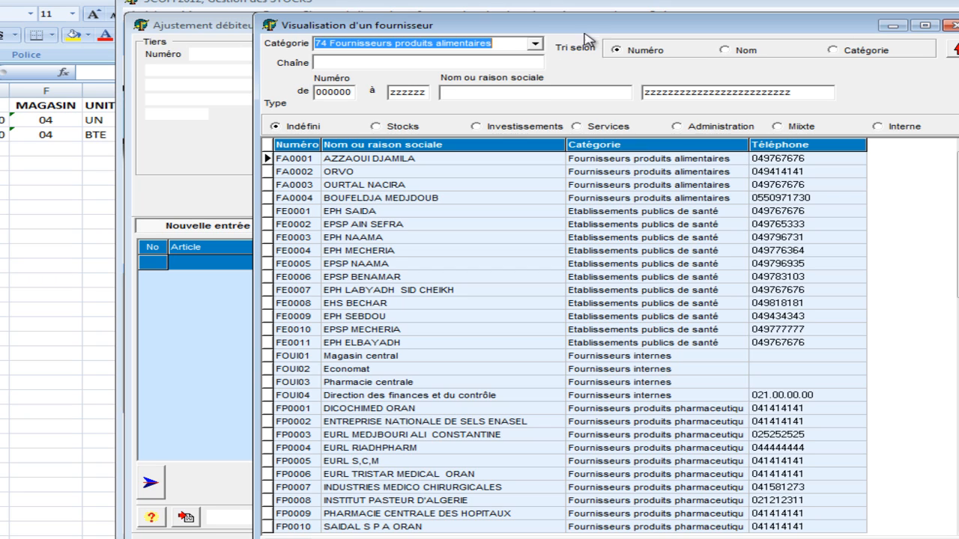
pyautogui.click(525, 44)
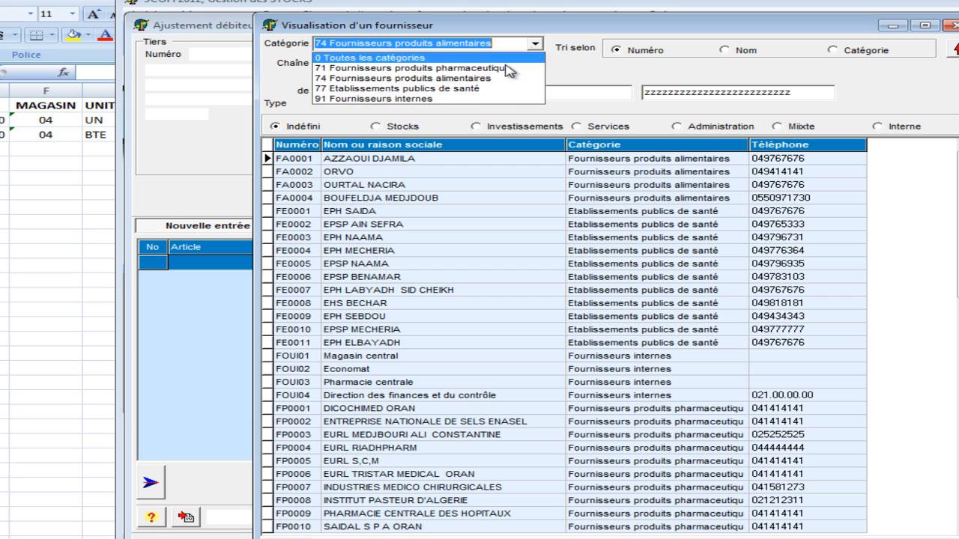
pyautogui.click(488, 98)
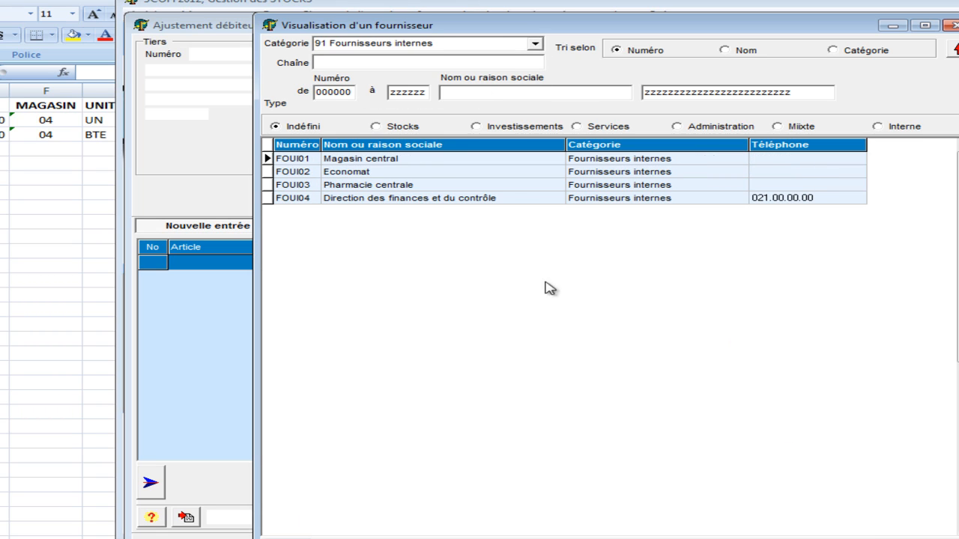
pyautogui.click(433, 188)
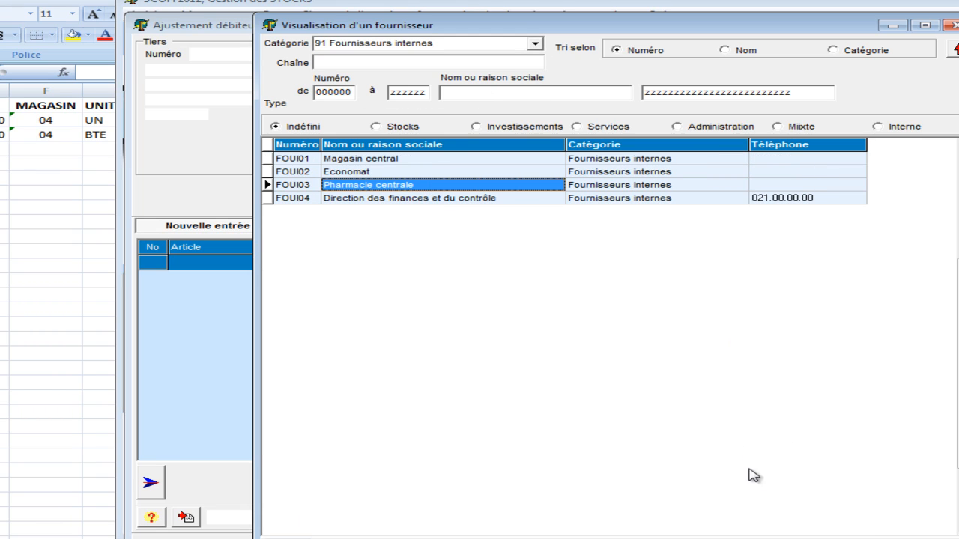
pyautogui.press('Return')
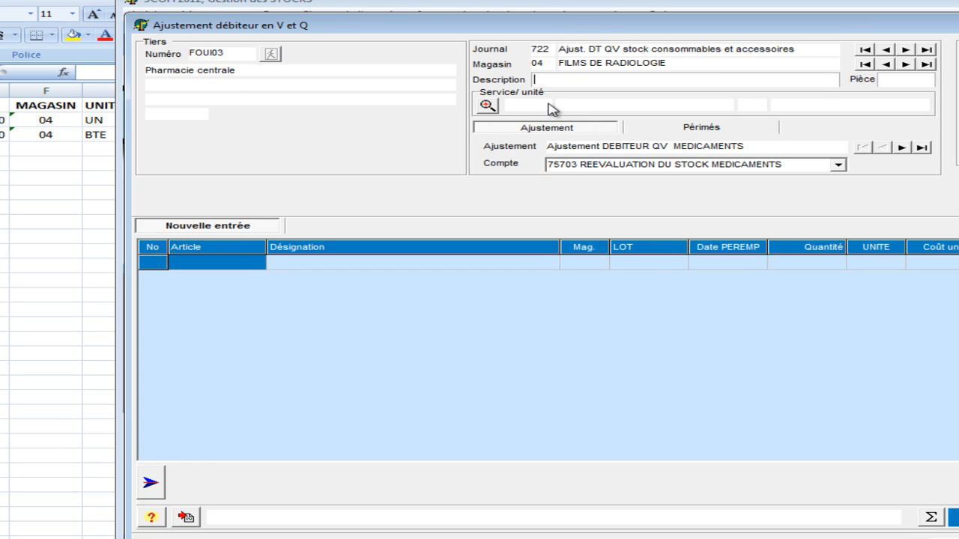
# Set the Service/unité to PHARMACIE CENTRALE unit 01, the Description to ADJ DEB INVENTAIRE PHYSIQUE and the Pièce to PJ0002.
pyautogui.click(488, 105)
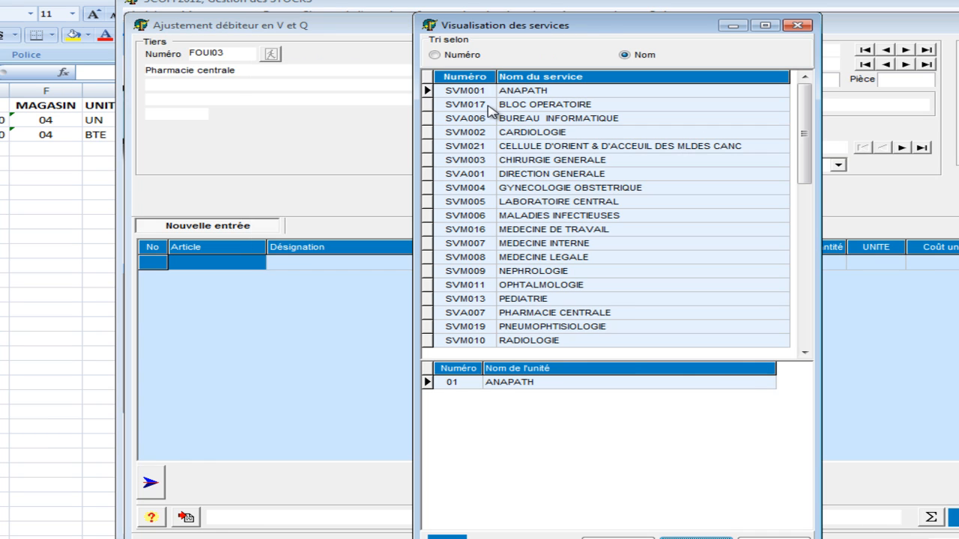
pyautogui.click(608, 313)
pyautogui.click(696, 536)
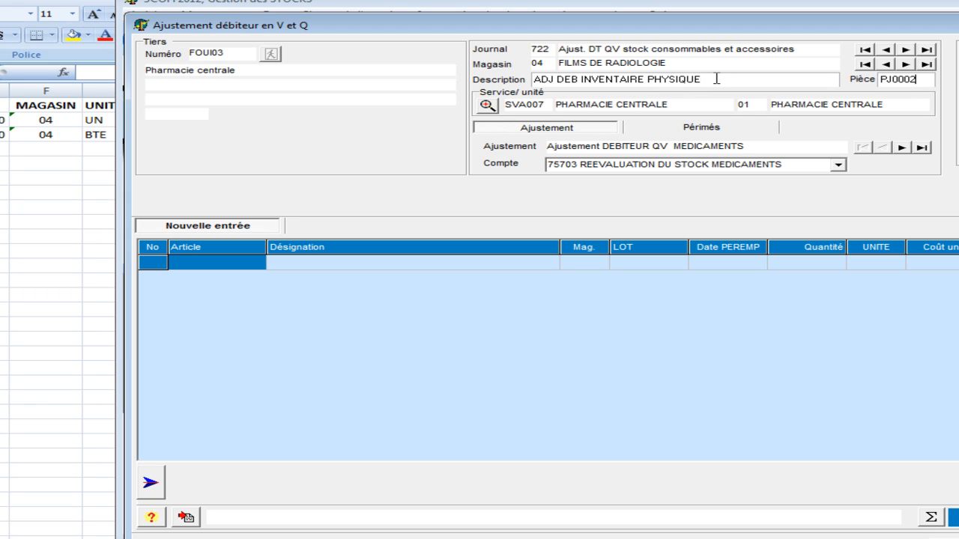
# Import the transaction from the 16_film_01_mag04_ecart_positif Excel file on the desktop into the debtor adjustment.
pyautogui.click(186, 517)
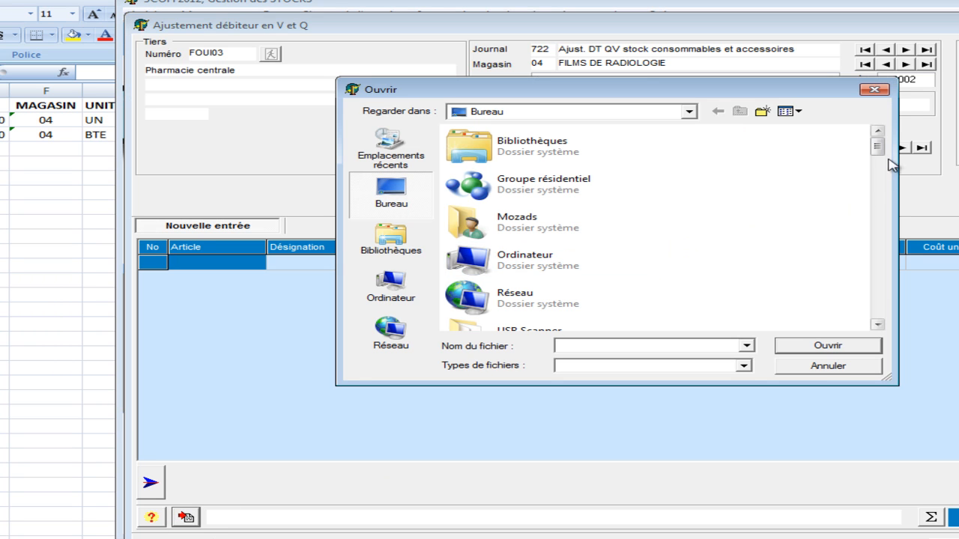
pyautogui.moveTo(877, 142); pyautogui.dragTo(875, 246)
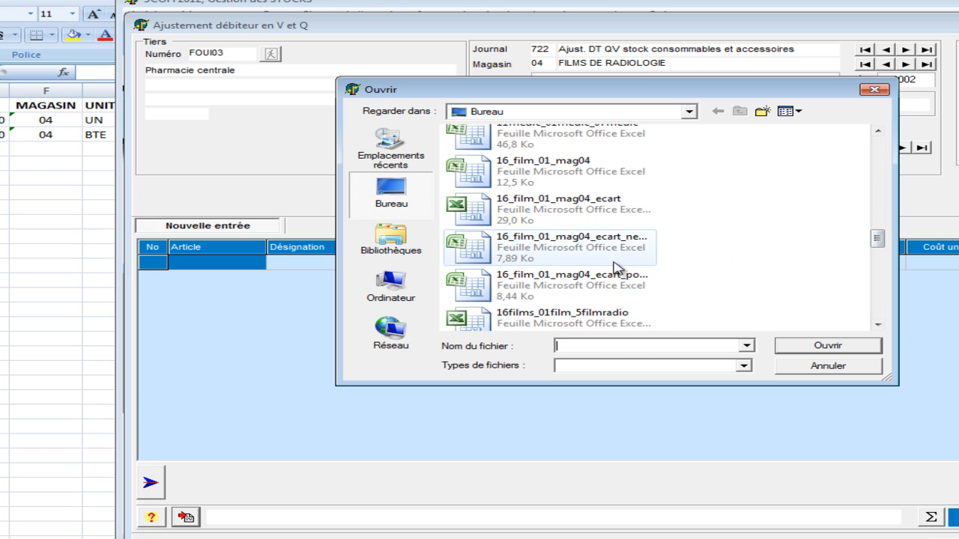
pyautogui.click(584, 286)
pyautogui.click(790, 347)
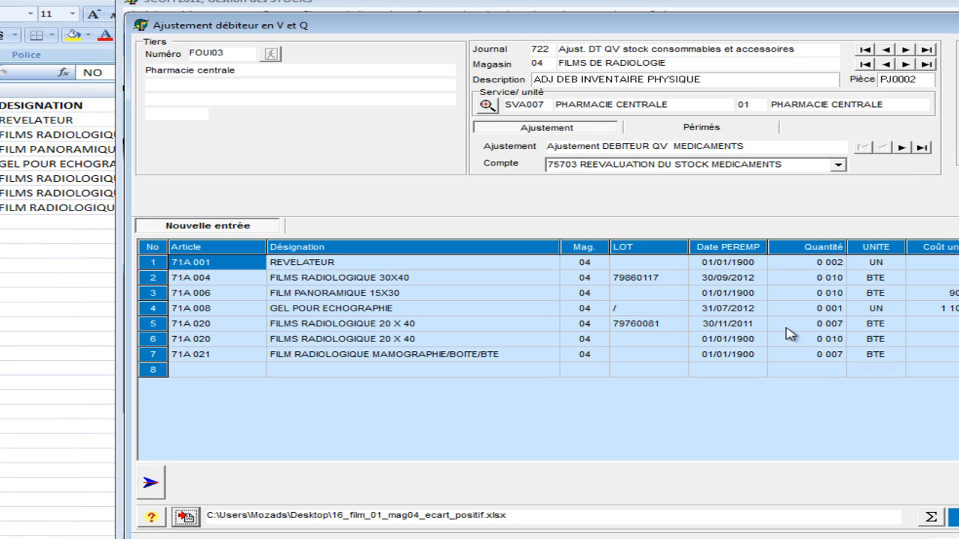
# Fill in the unit costs of REVELATEUR (4329,00) and FILMS RADIOLOGIQUE 30X40 (6551,16), using lot 79860117 expiring 30/09/2012 for the films.
pyautogui.doubleClick(813, 272)
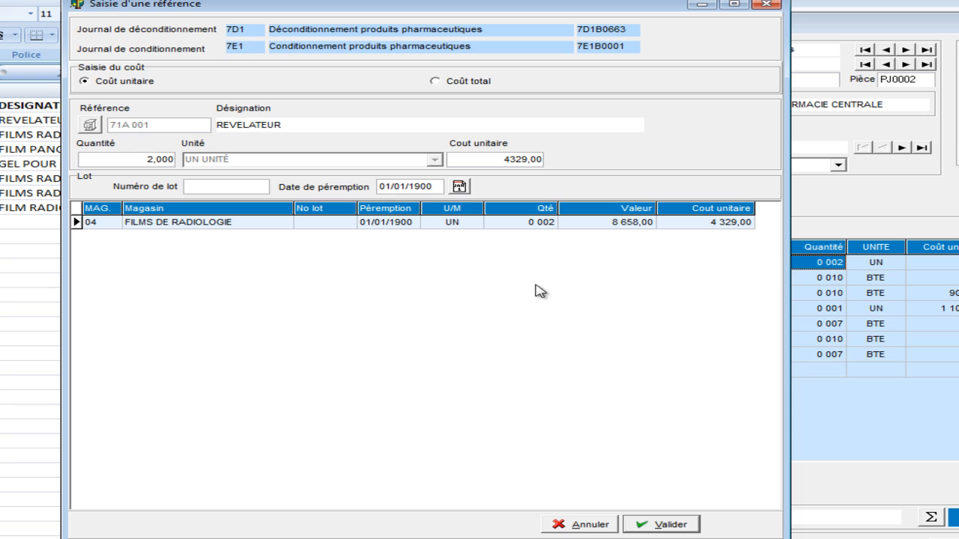
pyautogui.click(654, 525)
pyautogui.doubleClick(828, 279)
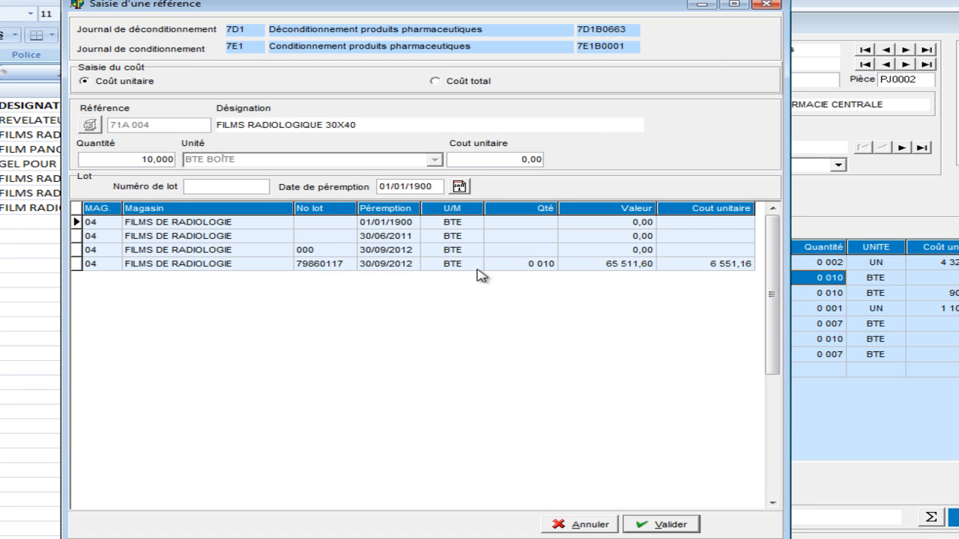
pyautogui.click(347, 265)
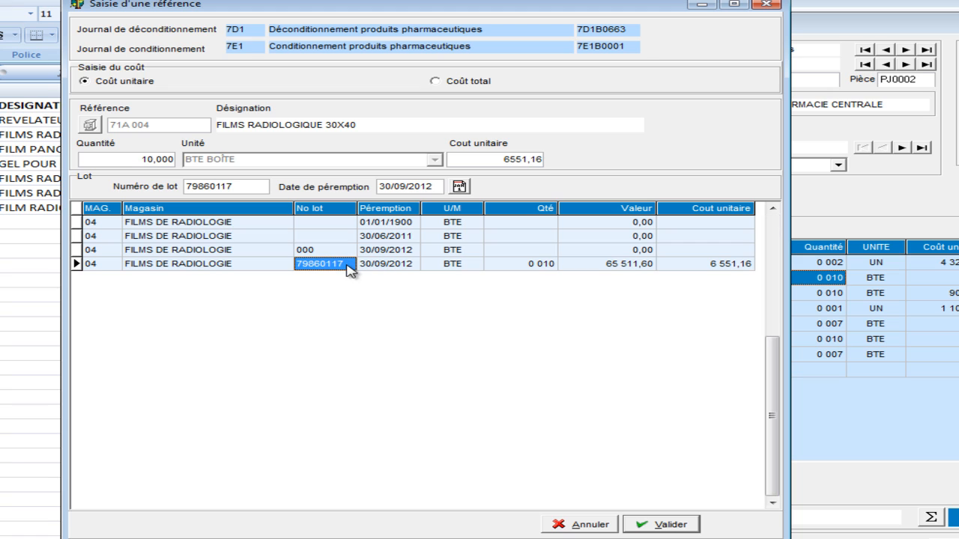
pyautogui.click(661, 525)
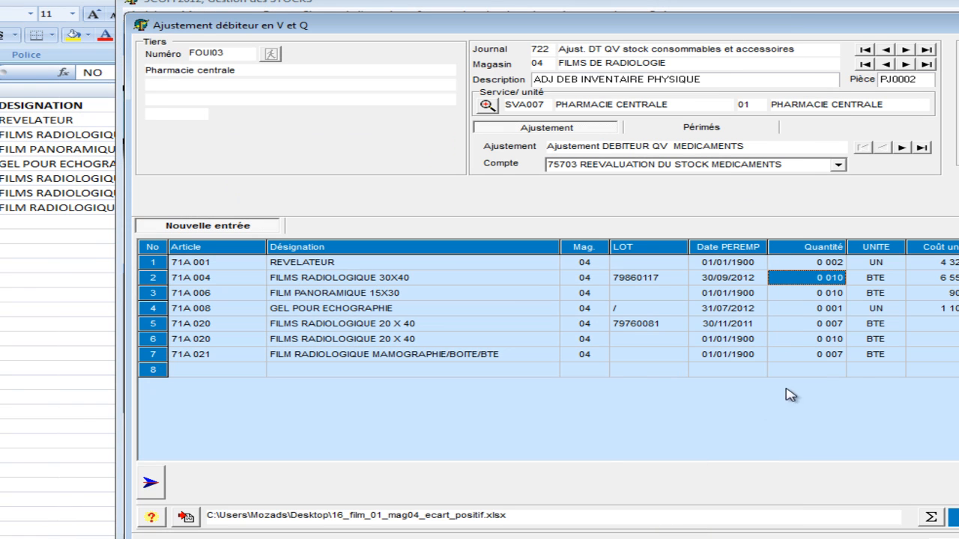
# Fill in the unit costs of both FILMS RADIOLOGIQUE 20 X 40 lines: 6002,90 without lot for 7, and 5737,56 from lot 79760081 expiring 30/11/2011 for 10.
pyautogui.click(719, 327)
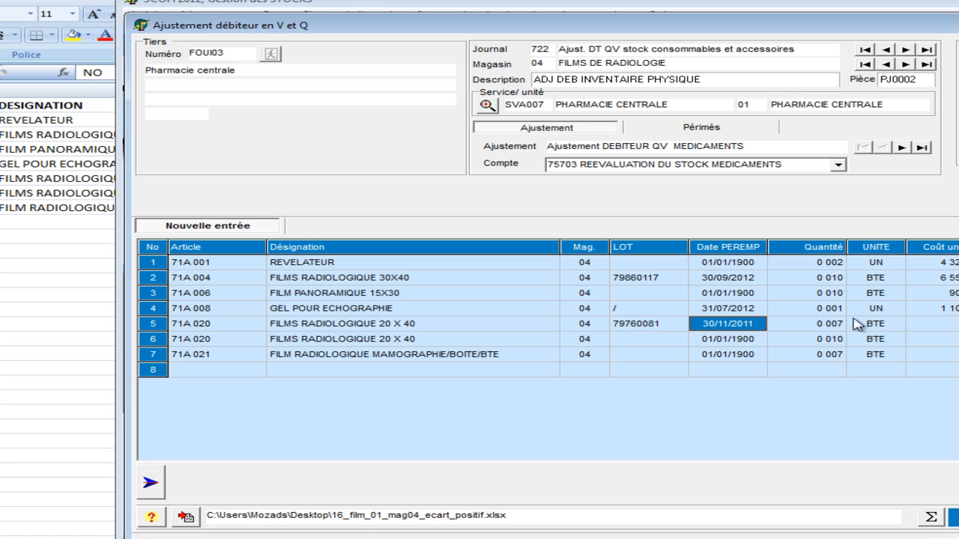
pyautogui.doubleClick(824, 324)
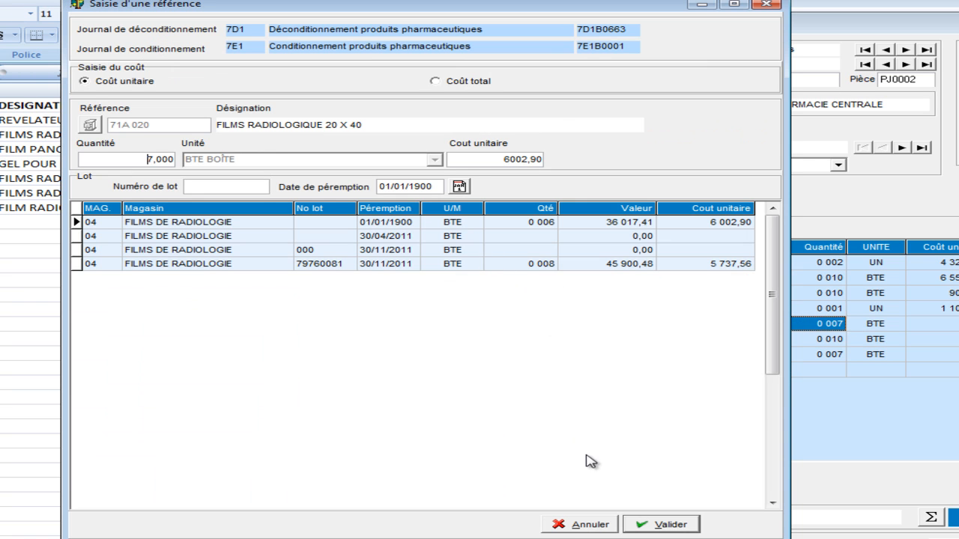
pyautogui.click(652, 525)
pyautogui.doubleClick(821, 341)
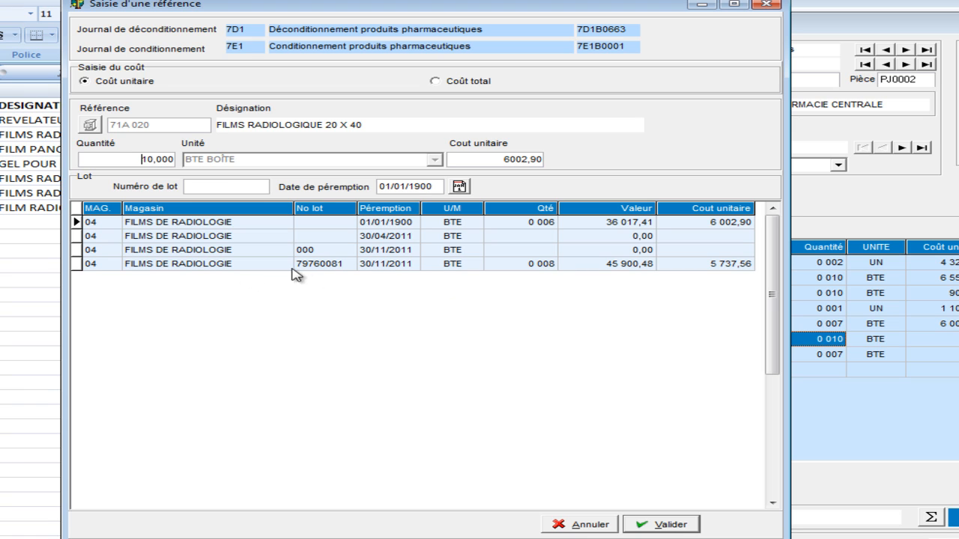
pyautogui.click(459, 265)
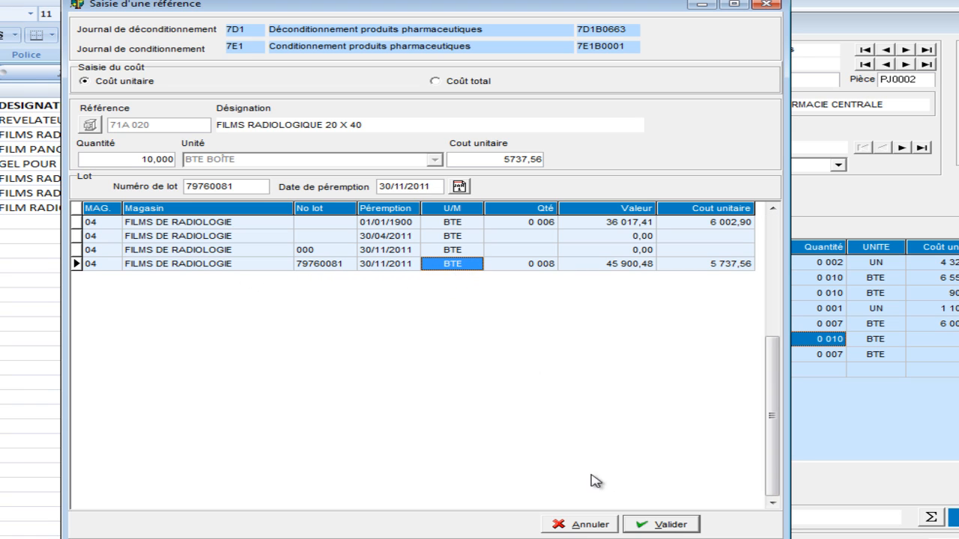
pyautogui.click(649, 523)
# Fill in the unit cost of FILM RADIOLOGIQUE MAMOGRAPHIE/BOITE/BTE (5733,00) from its store 04 stock entry without a lot number.
pyautogui.doubleClick(785, 356)
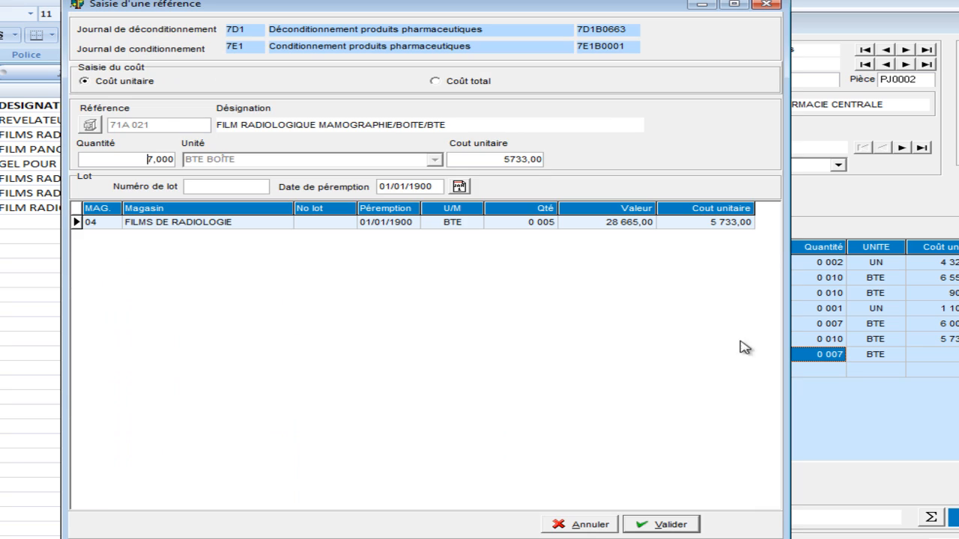
pyautogui.click(517, 225)
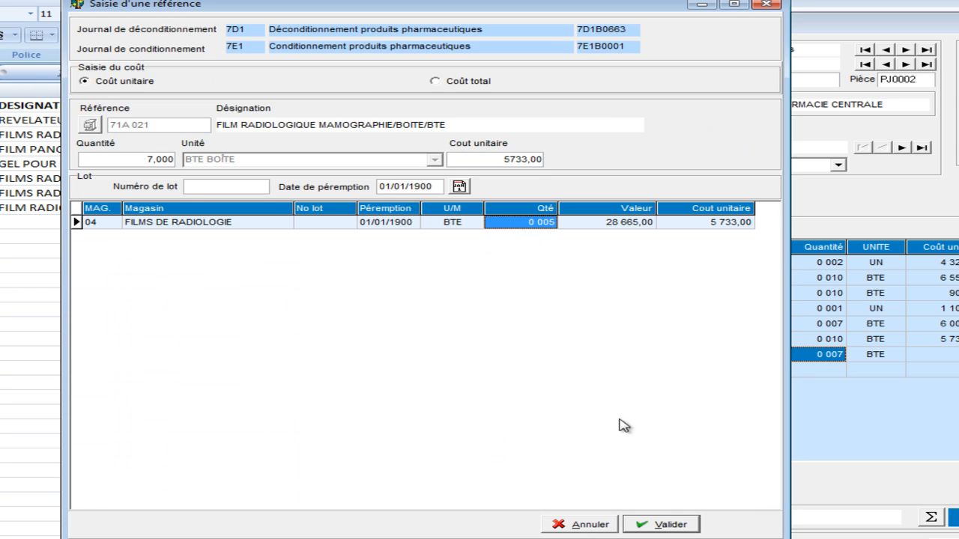
pyautogui.click(658, 525)
# Save and validate the radiology films debtor adjustment, and close it to return to the main menu.
pyautogui.click(946, 538)
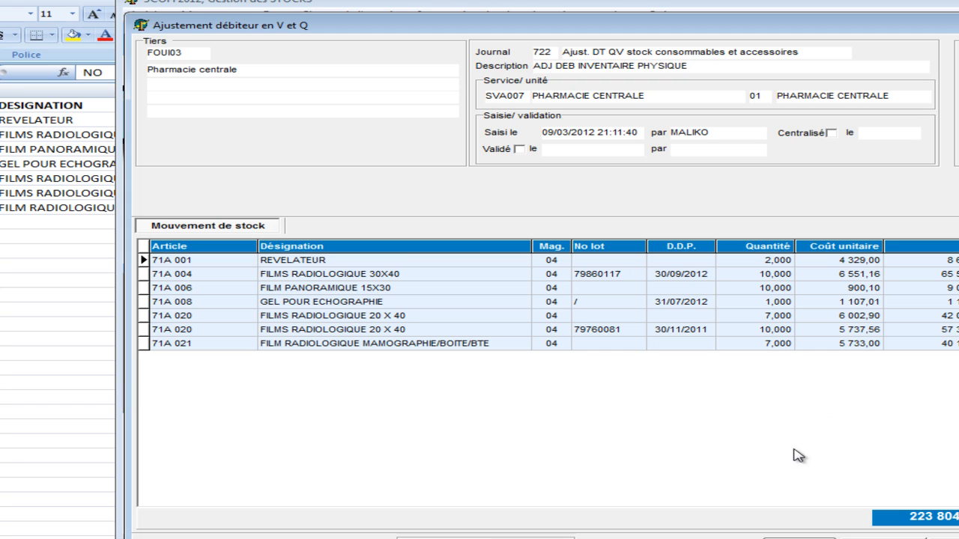
pyautogui.click(799, 538)
pyautogui.click(588, 317)
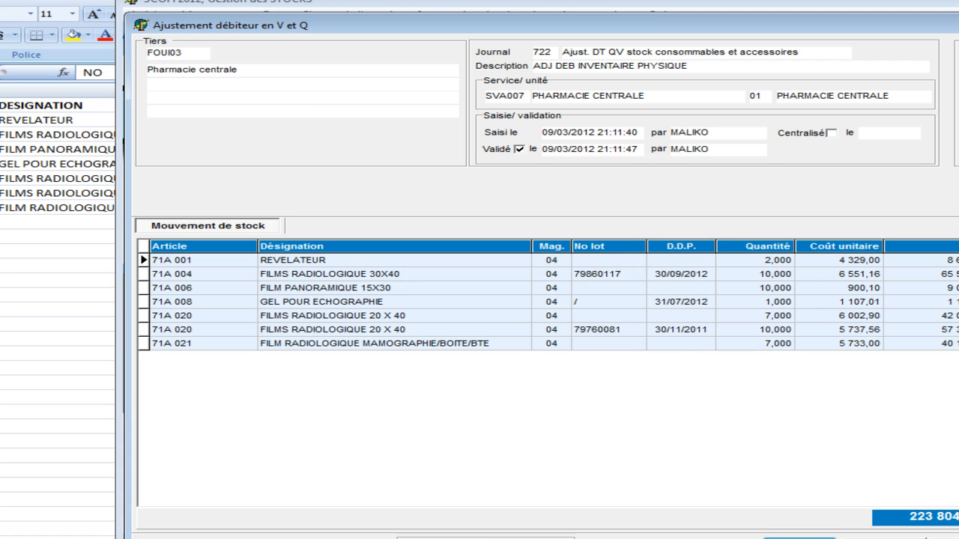
pyautogui.click(946, 538)
pyautogui.click(945, 538)
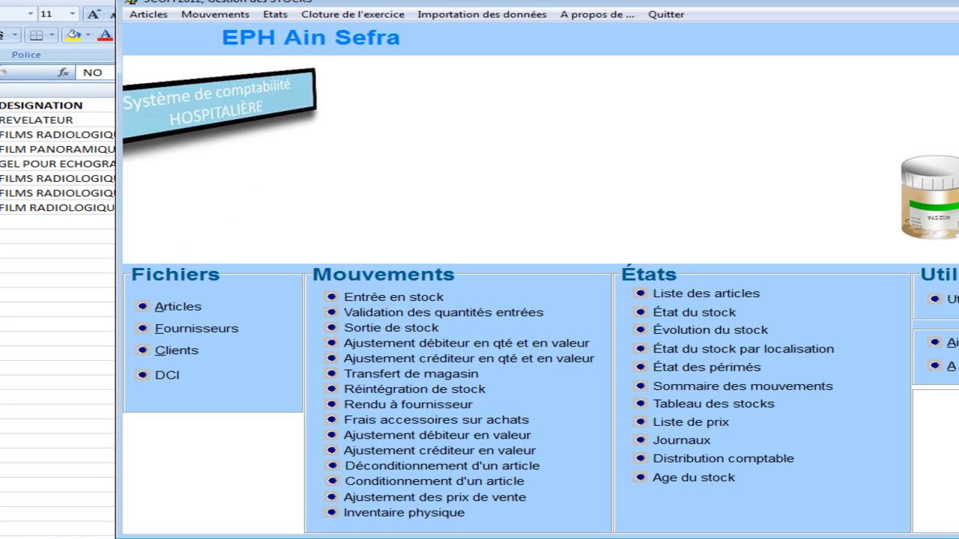